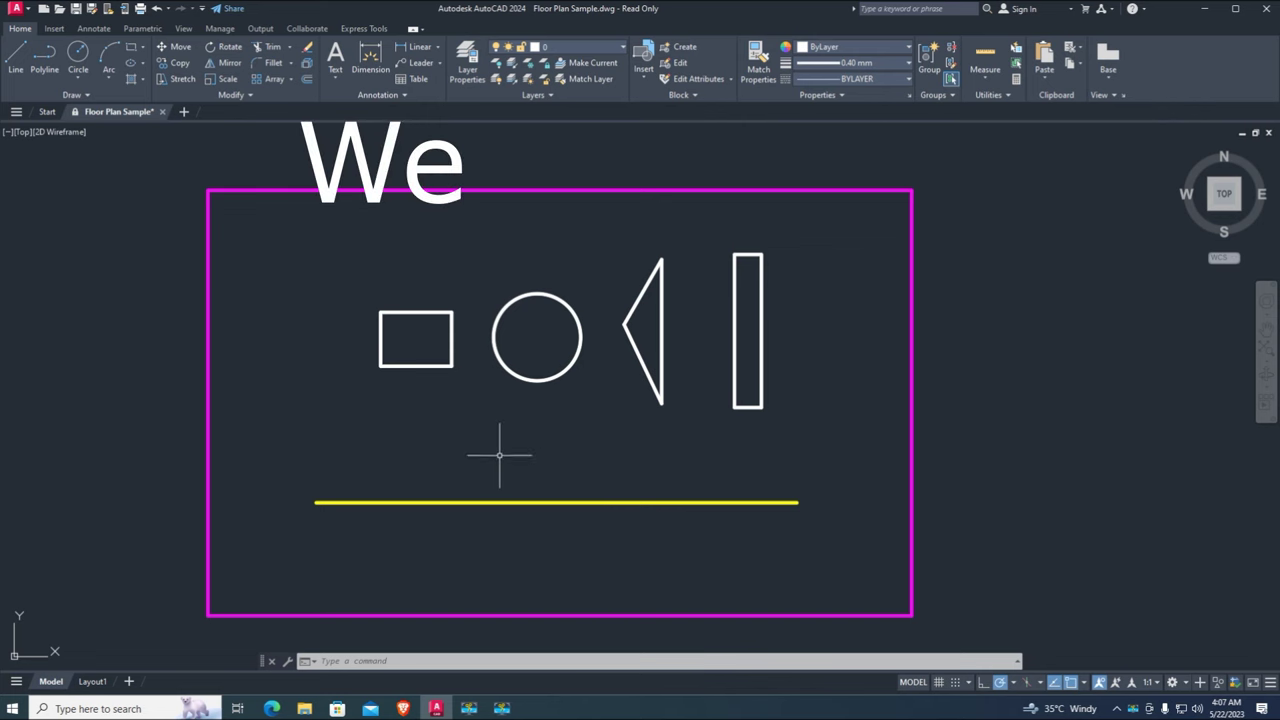
Load MoveTill.vlx through APPLOAD, allowing the unsigned file to load once.
{"action": "middle_click_drag", "start_coordinate": [606, 451], "coordinate": [514, 424]}
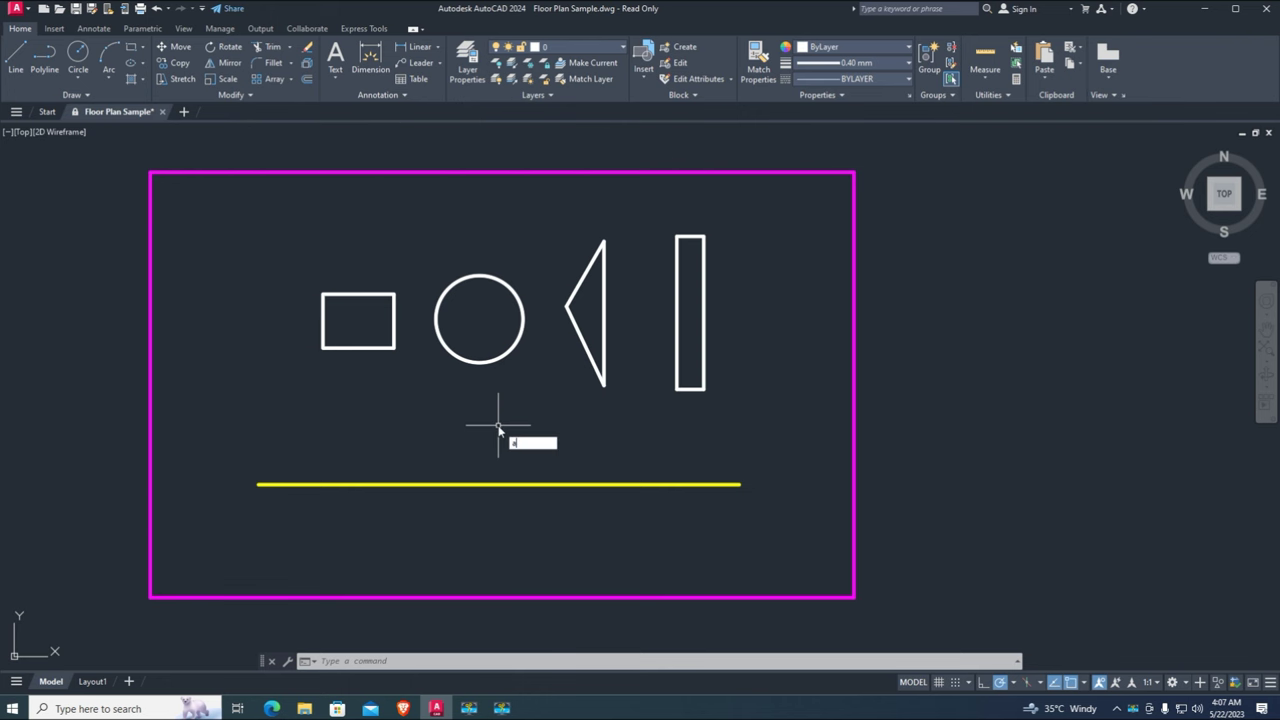
{"action": "type", "text": "p"}
{"action": "key", "text": "Return"}
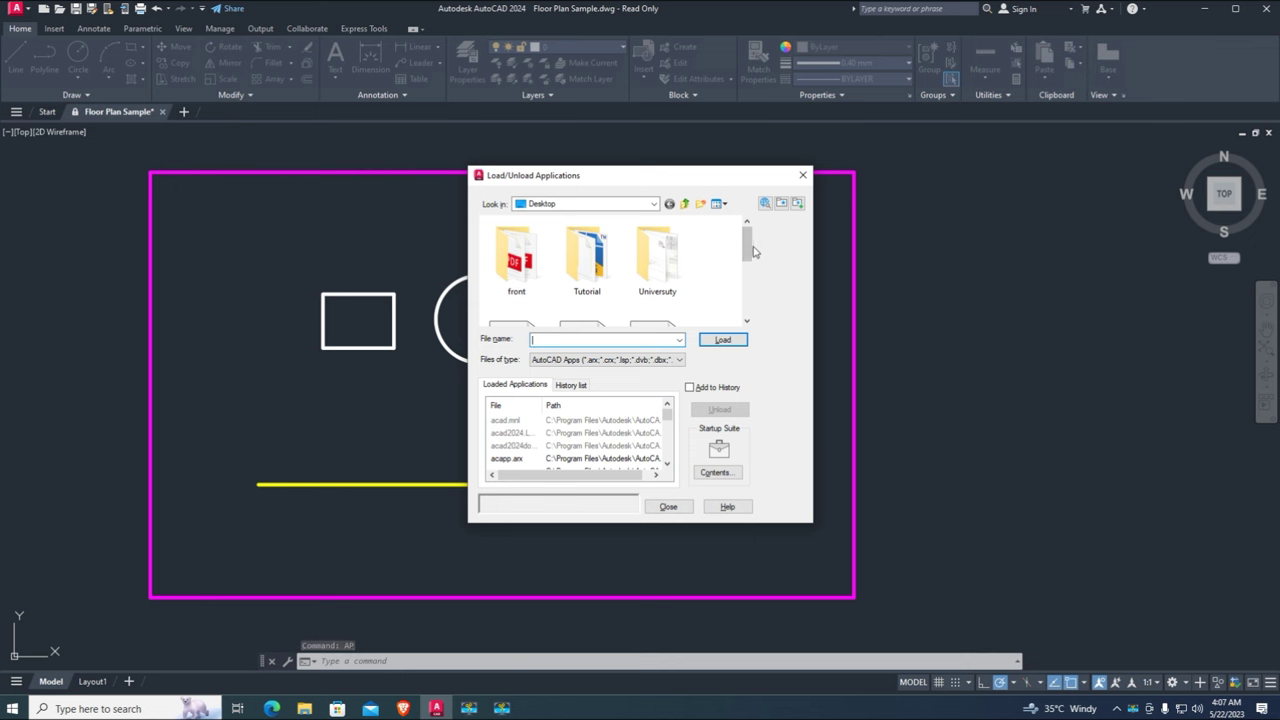
{"action": "left_click_drag", "start_coordinate": [746, 245], "coordinate": [746, 282]}
{"action": "left_click", "coordinate": [657, 245]}
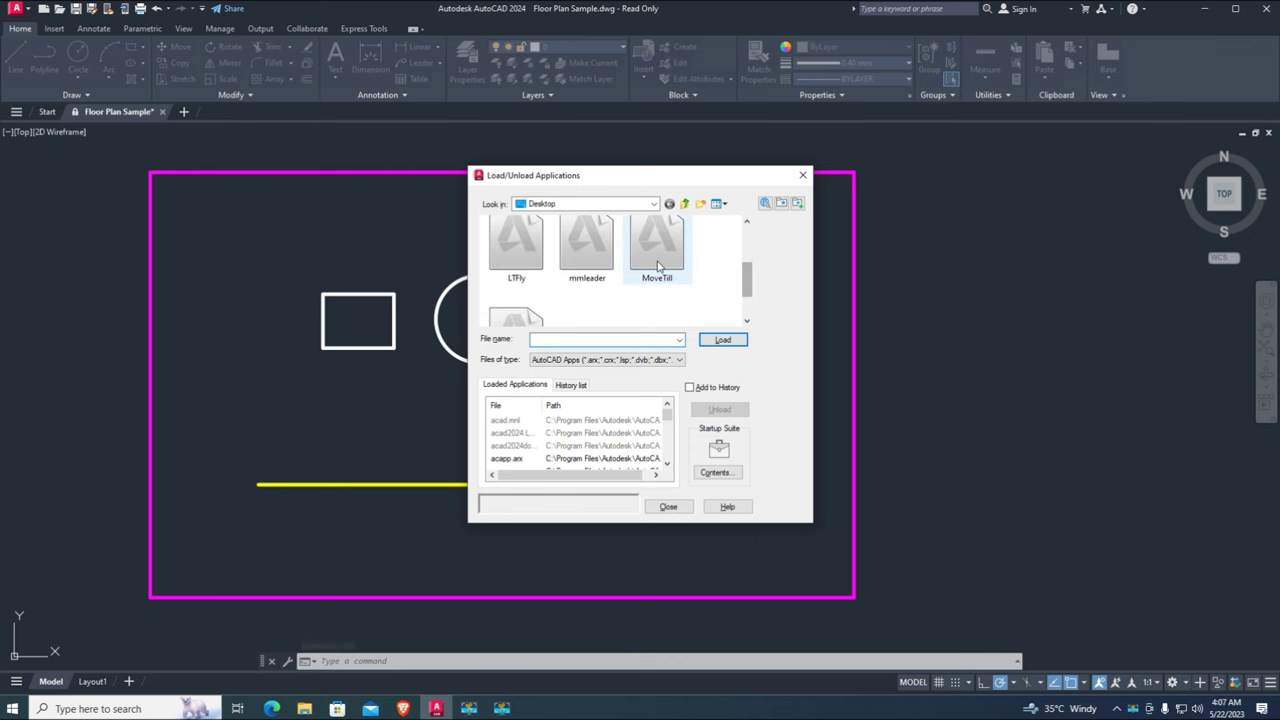
{"action": "left_click", "coordinate": [724, 341]}
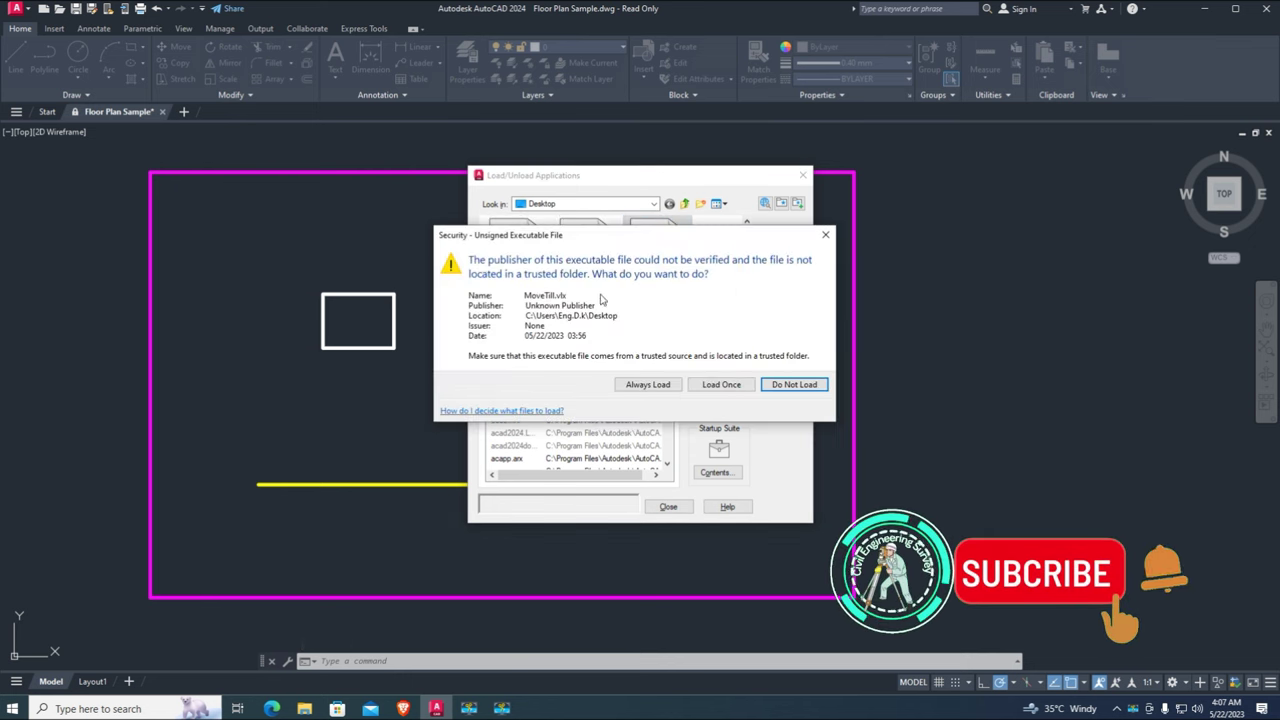
{"action": "left_click", "coordinate": [721, 384]}
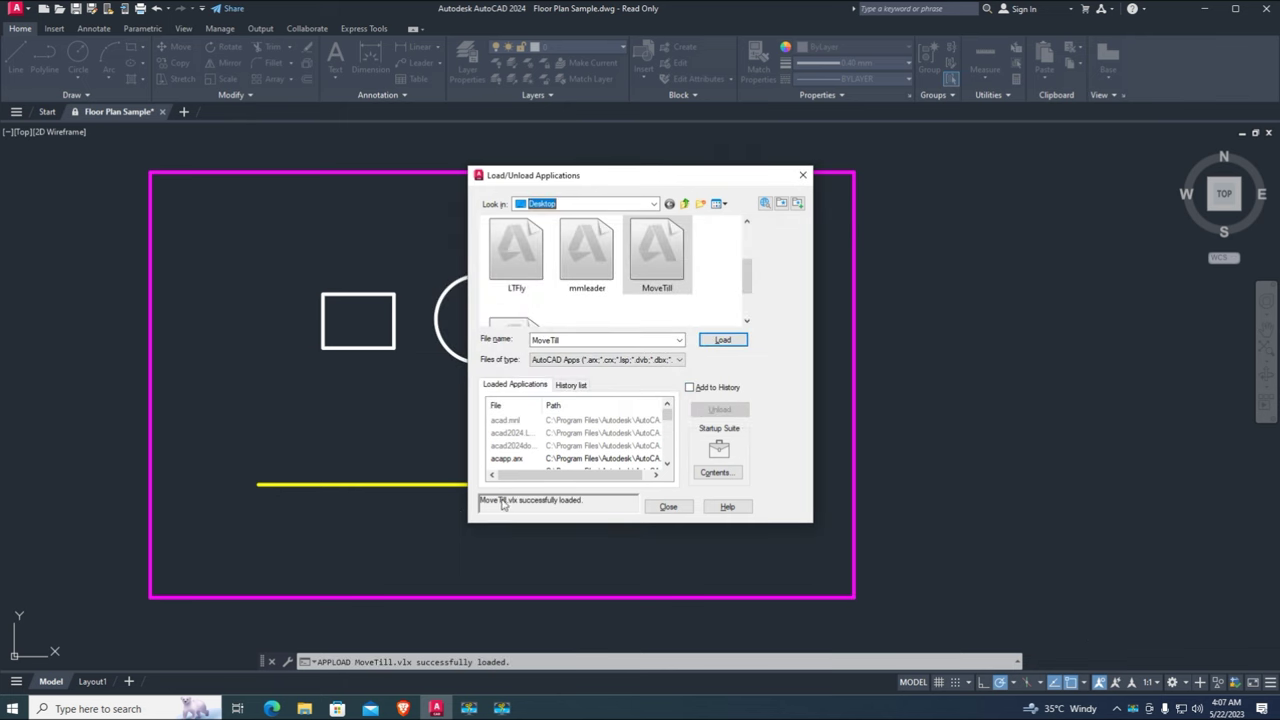
{"action": "left_click", "coordinate": [668, 507]}
{"action": "type", "text": "MOv"}
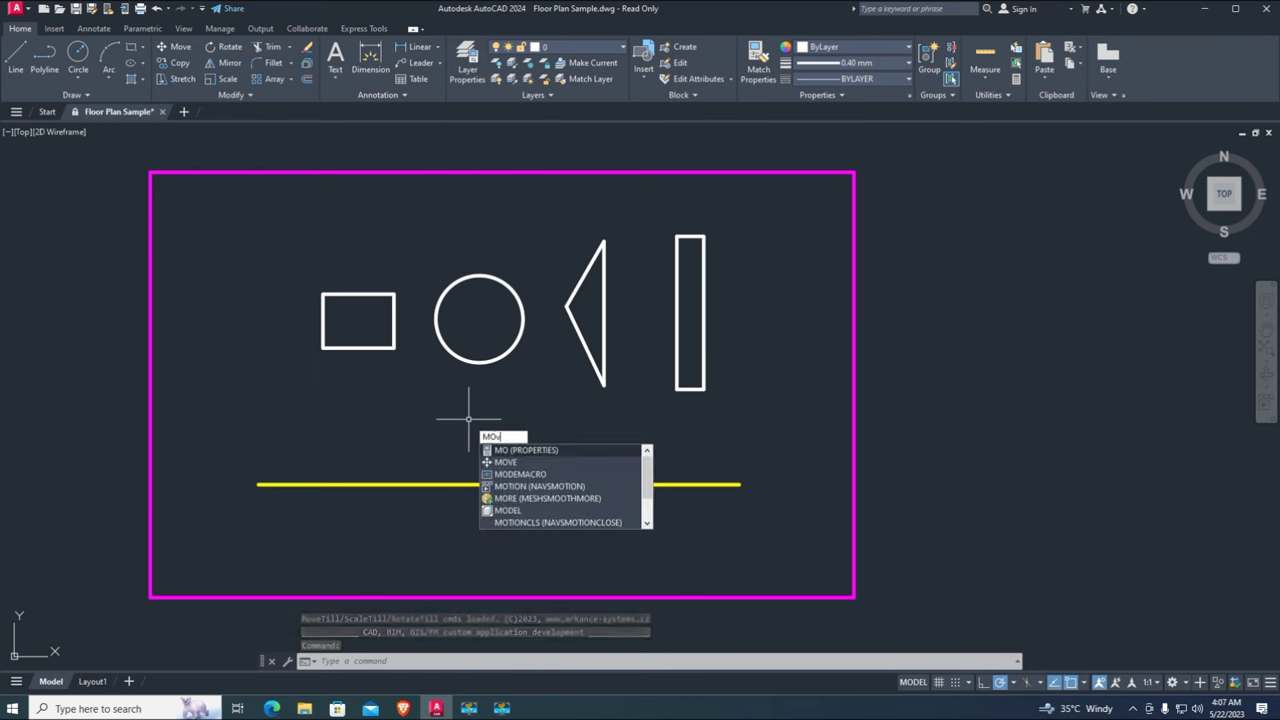
{"action": "type", "text": "e"}
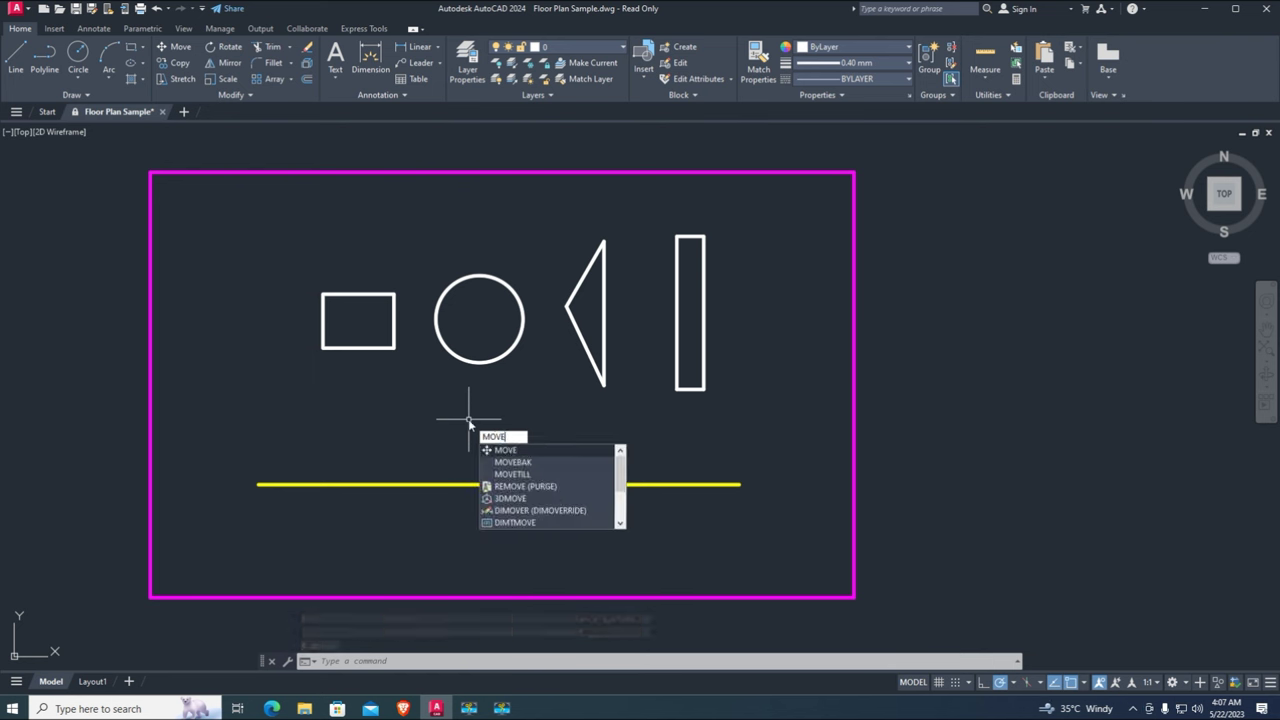
{"action": "left_click", "coordinate": [528, 474]}
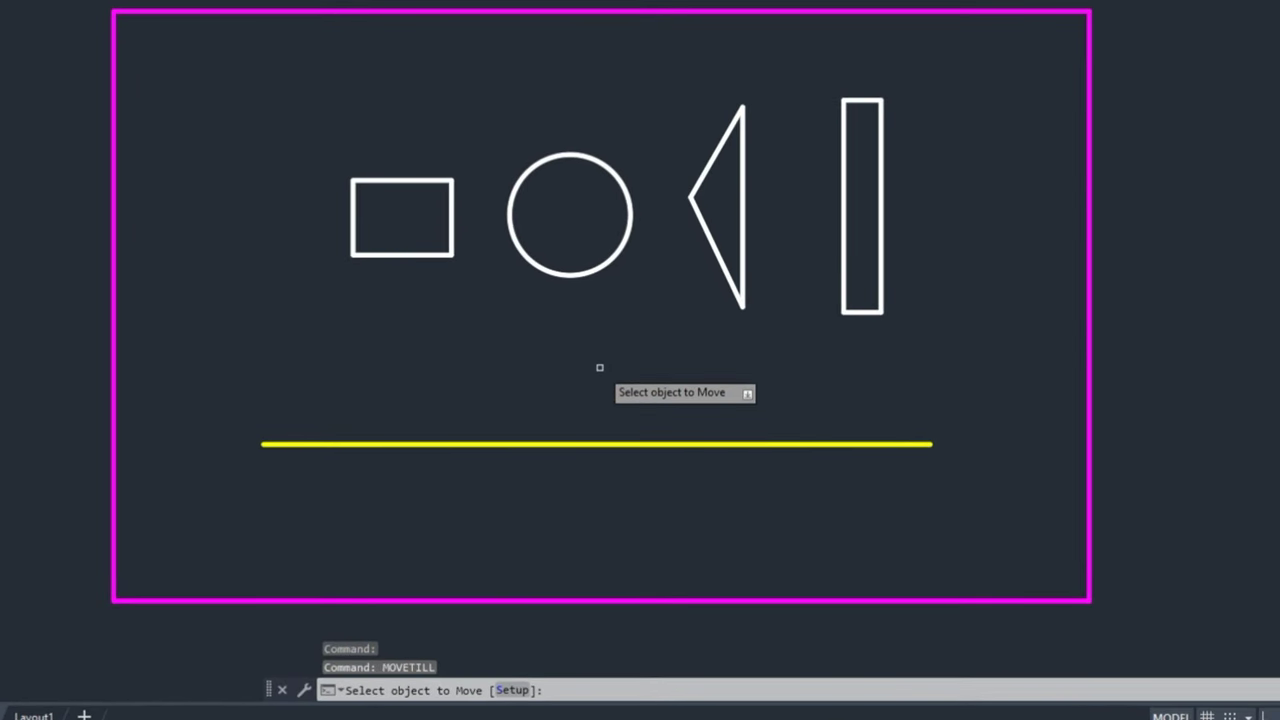
{"action": "left_click", "coordinate": [398, 254]}
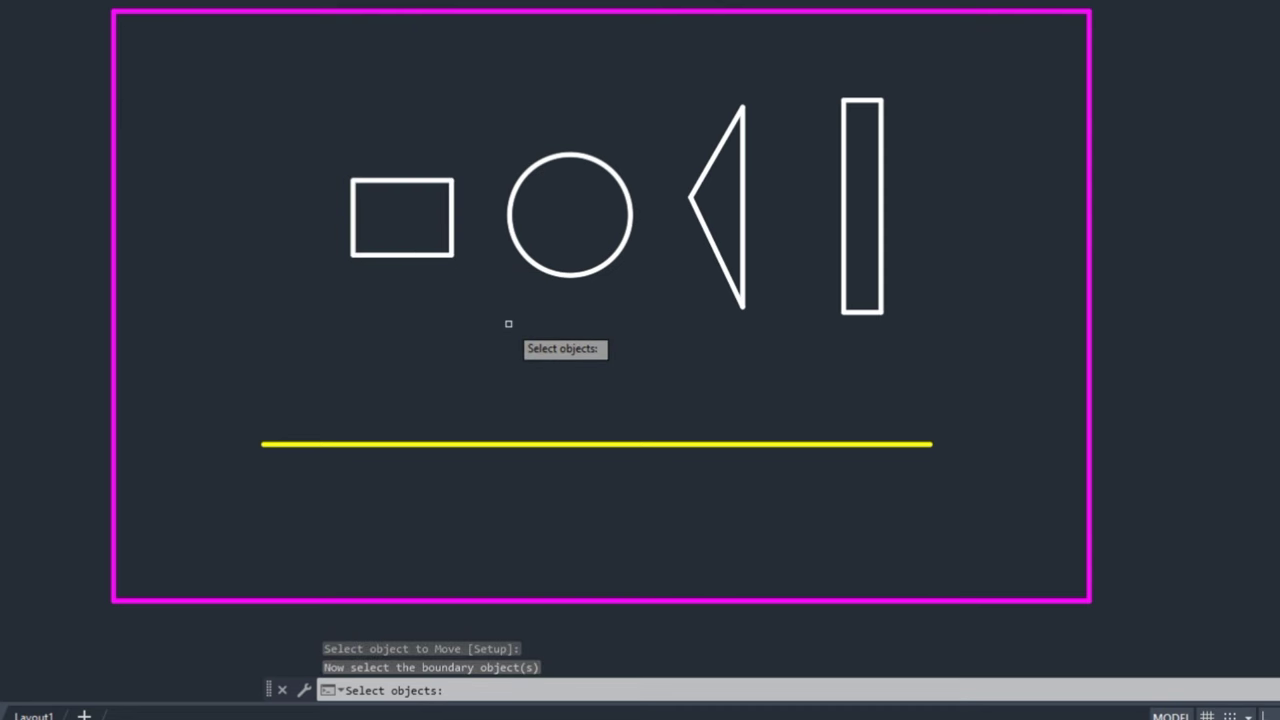
{"action": "left_click", "coordinate": [115, 161]}
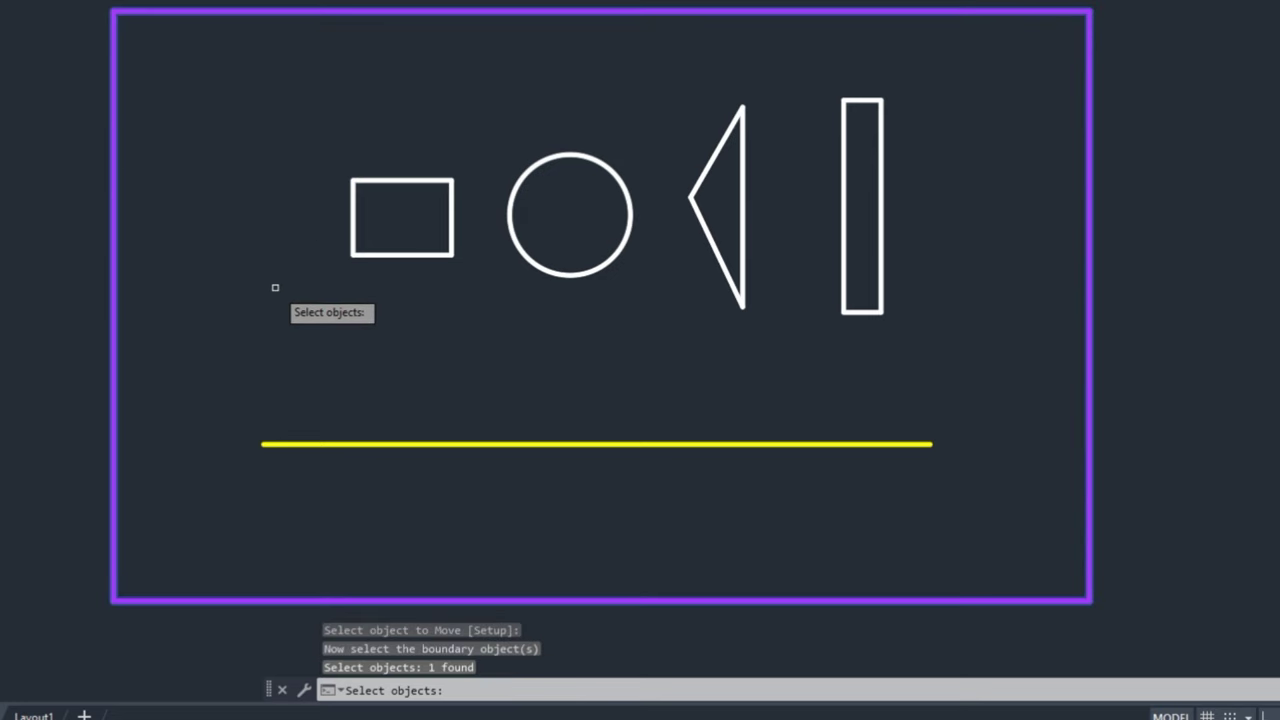
{"action": "key", "text": "Return"}
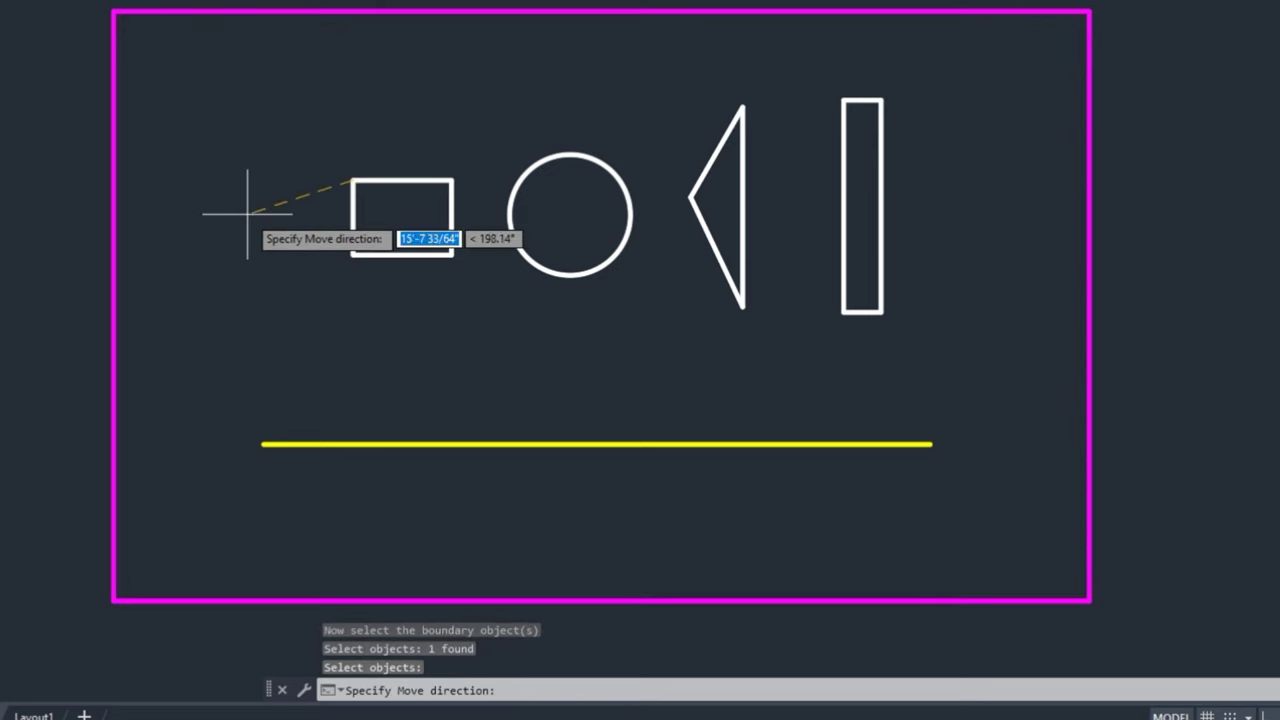
{"action": "left_click", "coordinate": [113, 12]}
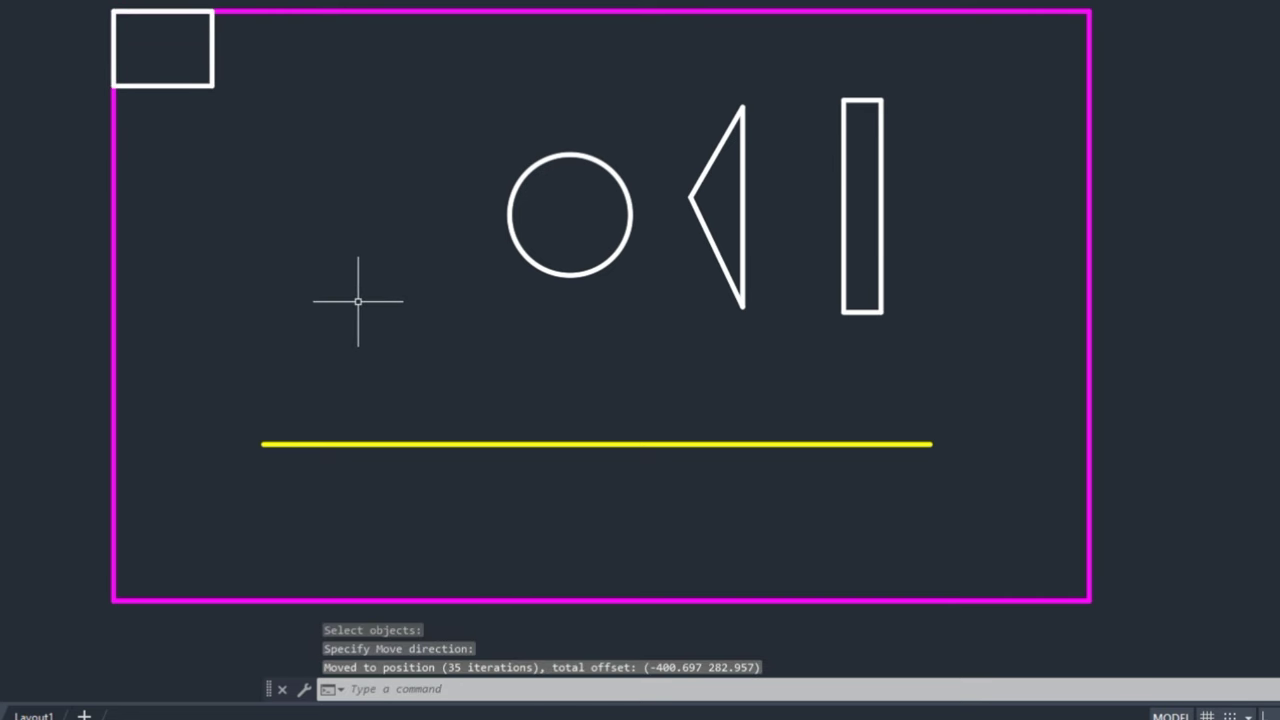
{"action": "key", "text": "ctrl+z"}
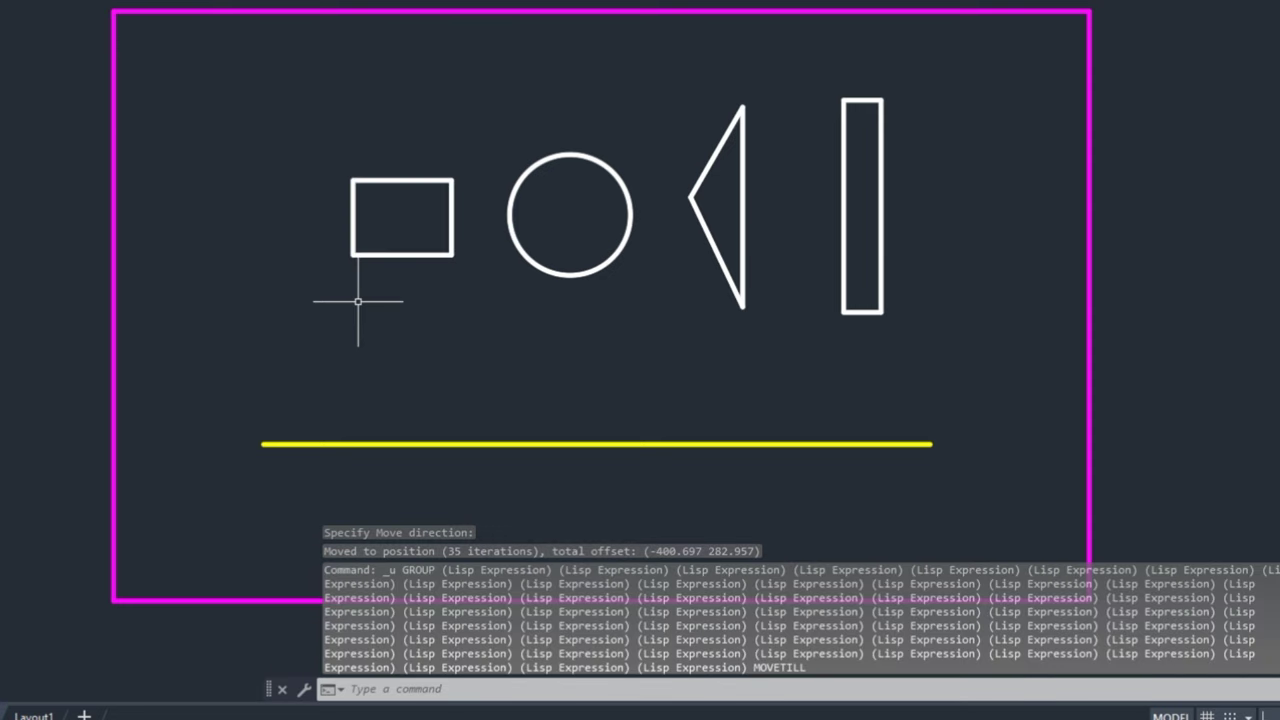
{"action": "left_click", "coordinate": [620, 357]}
{"action": "type", "text": "MOv"}
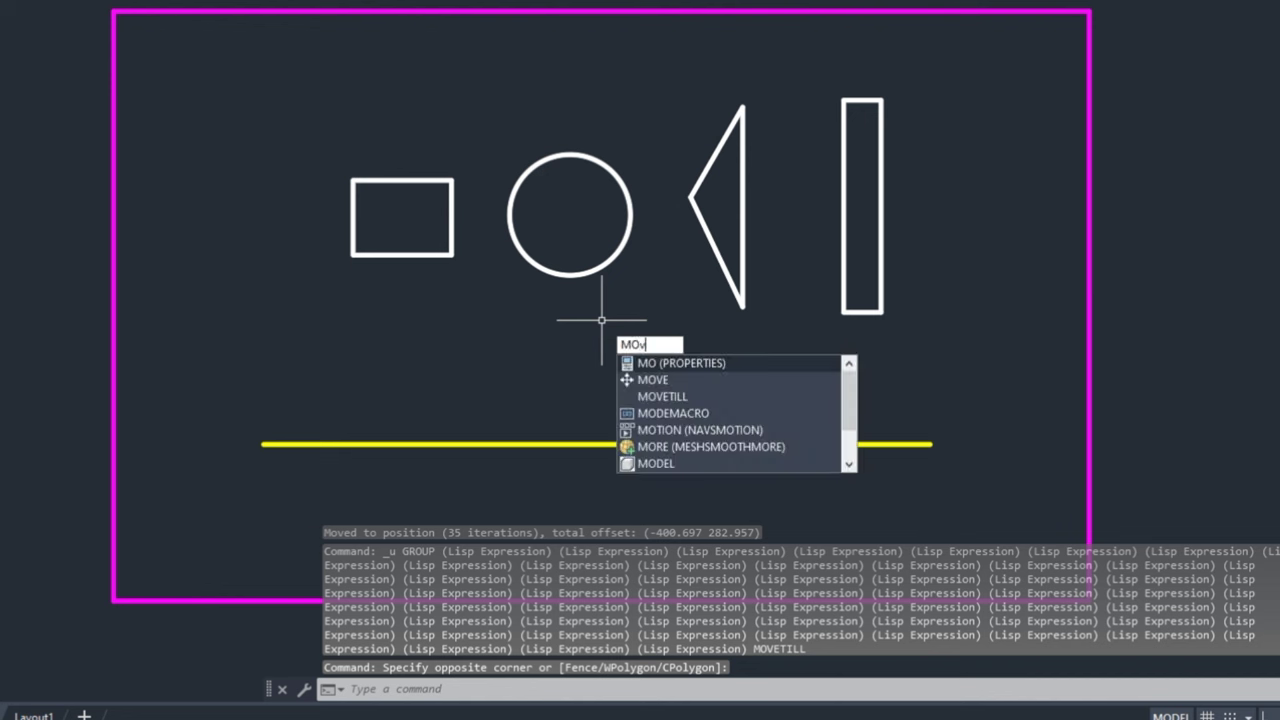
{"action": "type", "text": "e"}
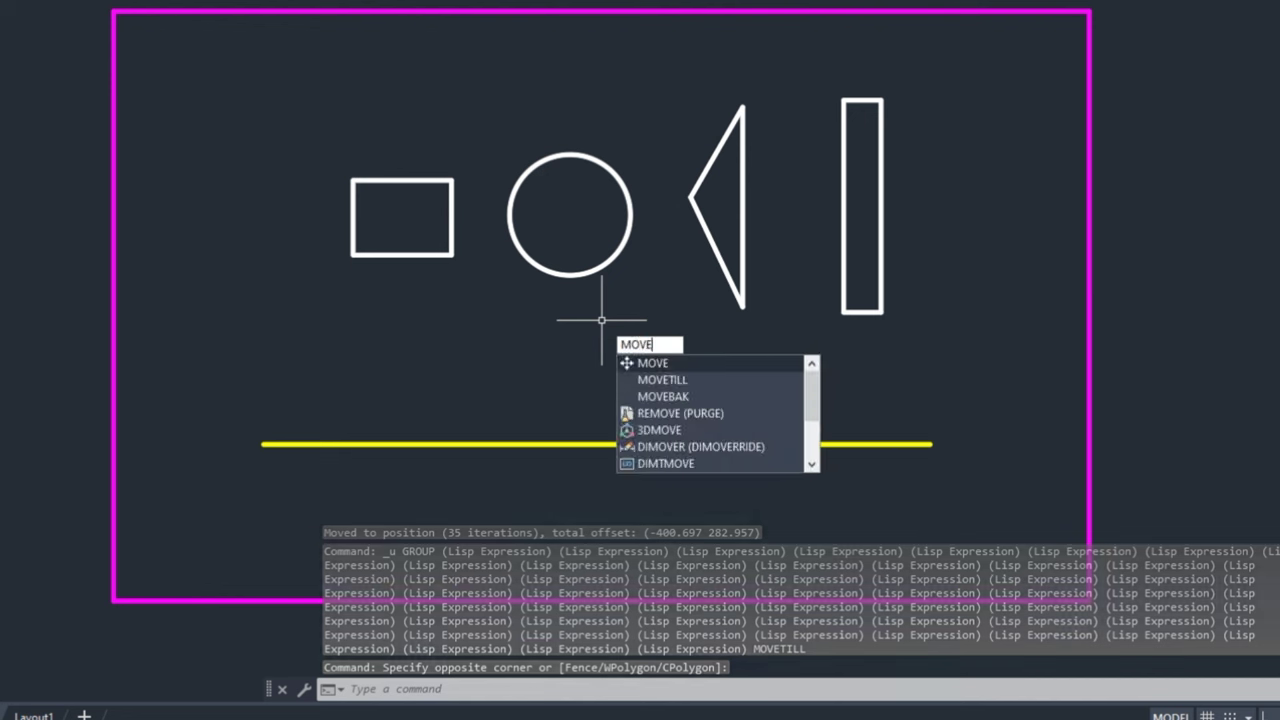
{"action": "type", "text": "TILL"}
{"action": "key", "text": "Return"}
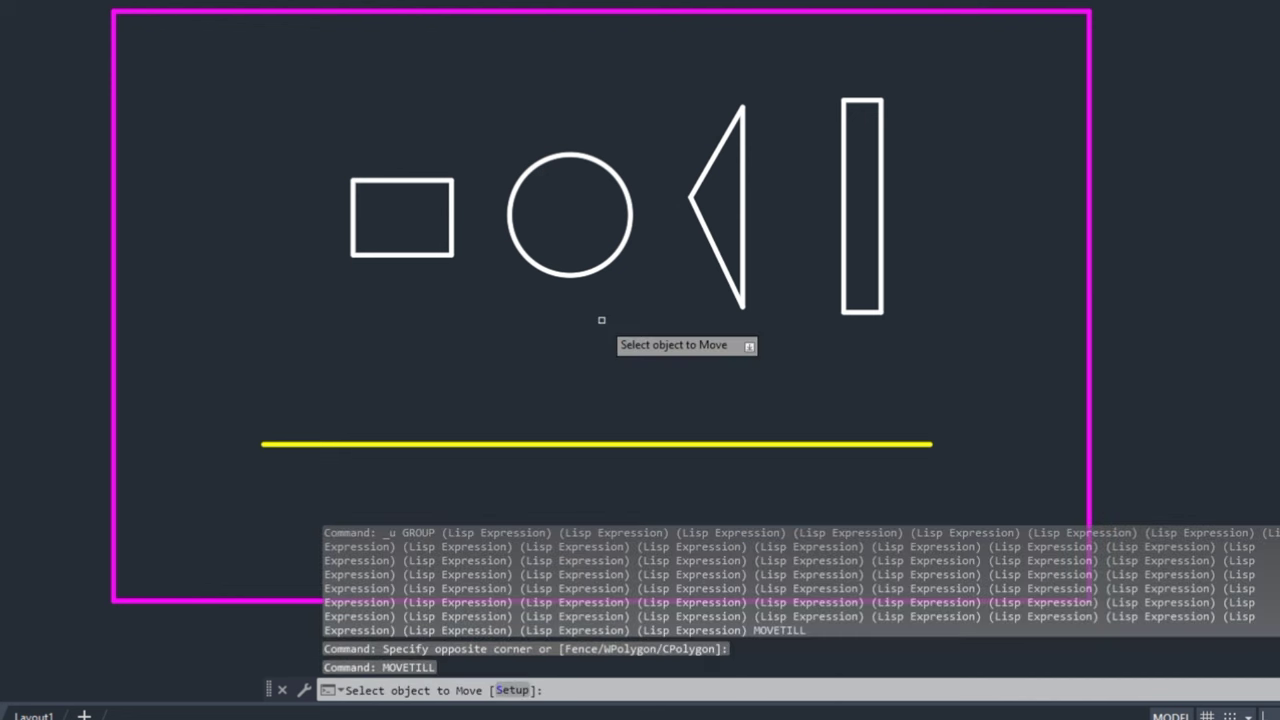
{"action": "left_click", "coordinate": [580, 272]}
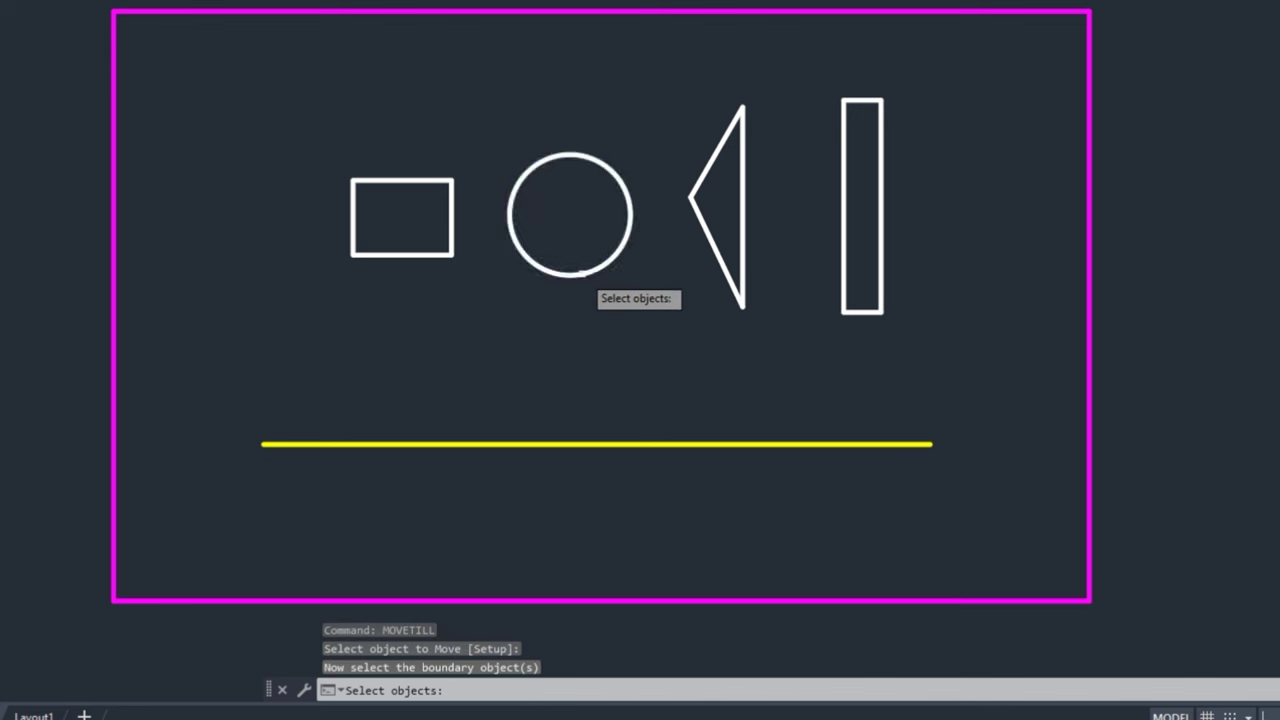
{"action": "key", "text": "Return"}
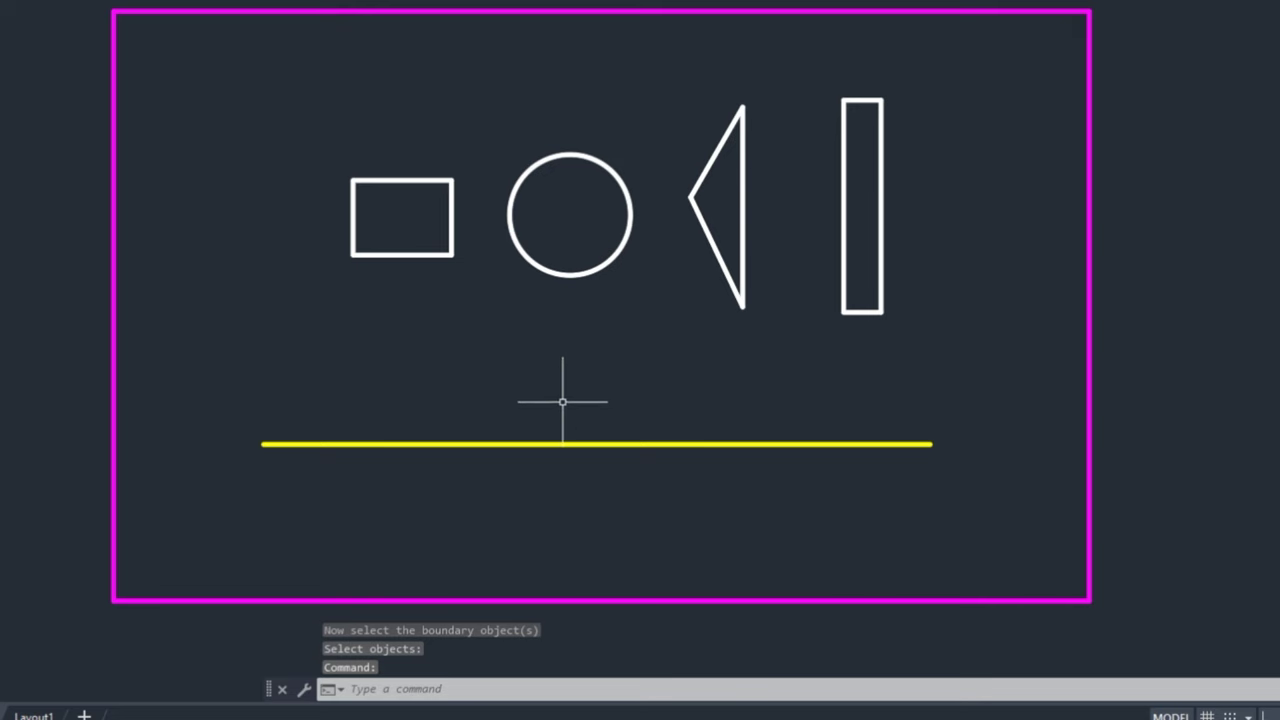
{"action": "left_click", "coordinate": [445, 231]}
{"action": "left_click", "coordinate": [430, 224]}
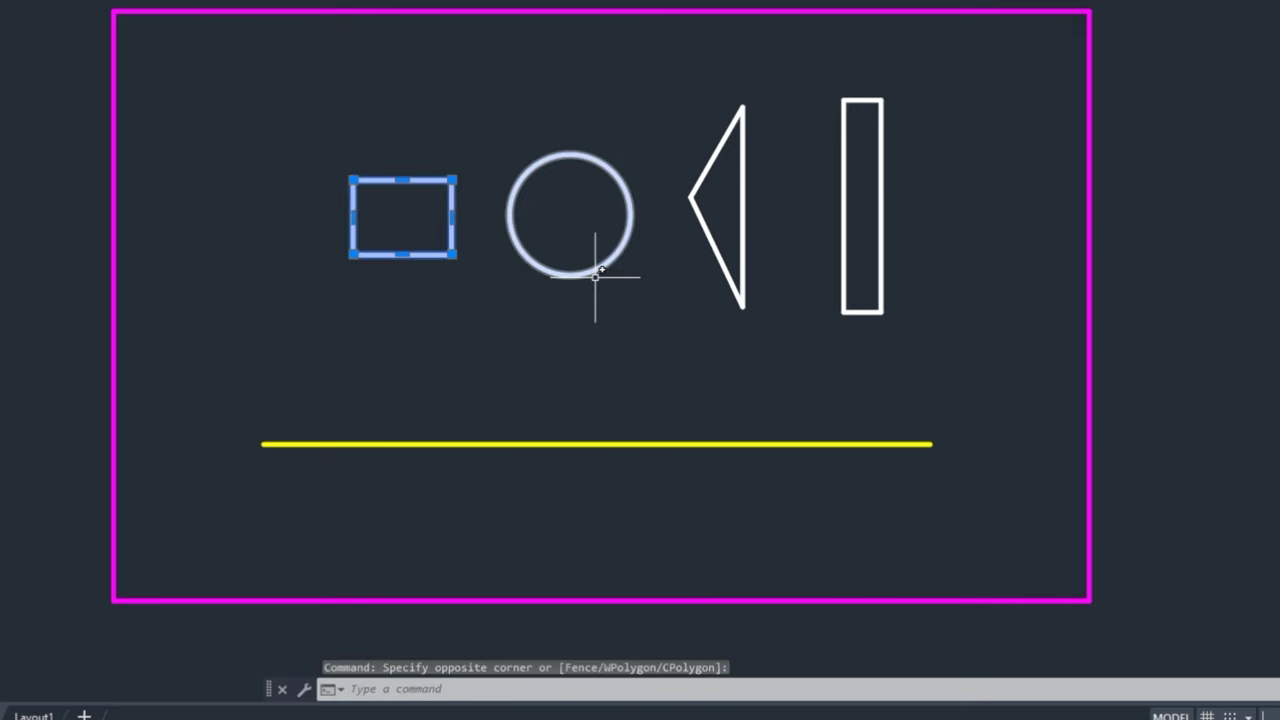
{"action": "key", "text": "Escape"}
{"action": "type", "text": "o"}
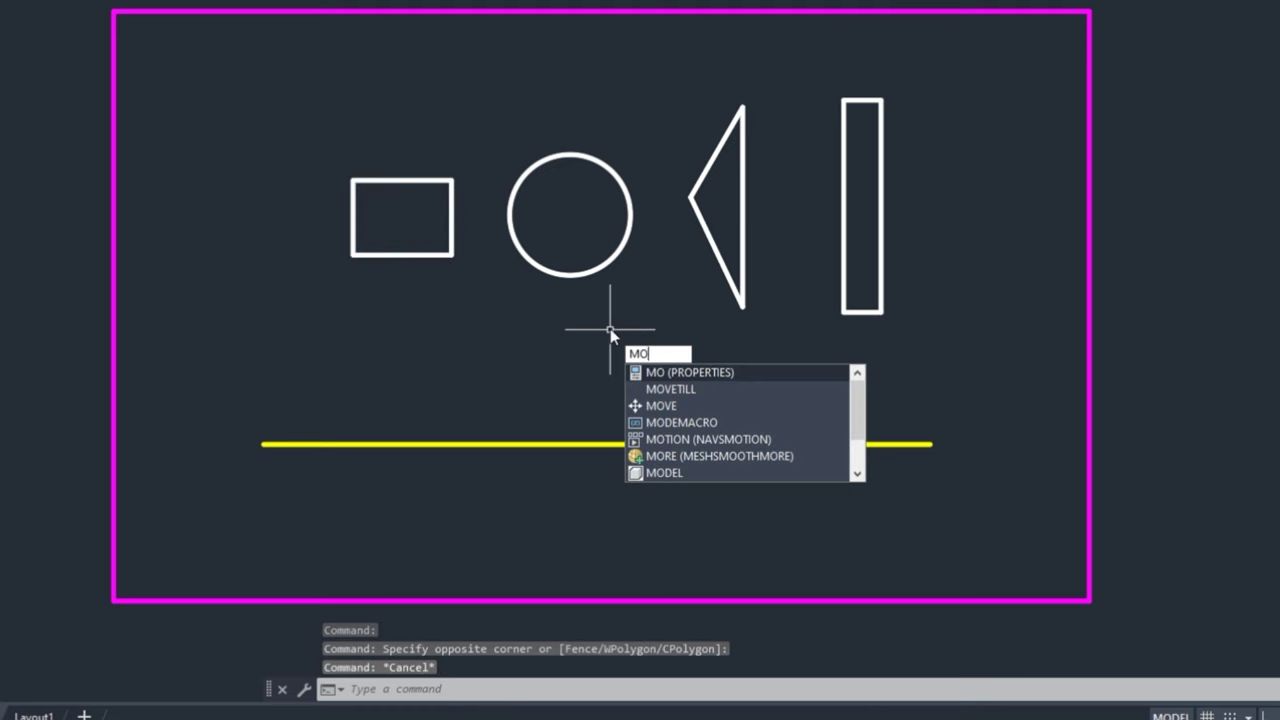
{"action": "type", "text": "v"}
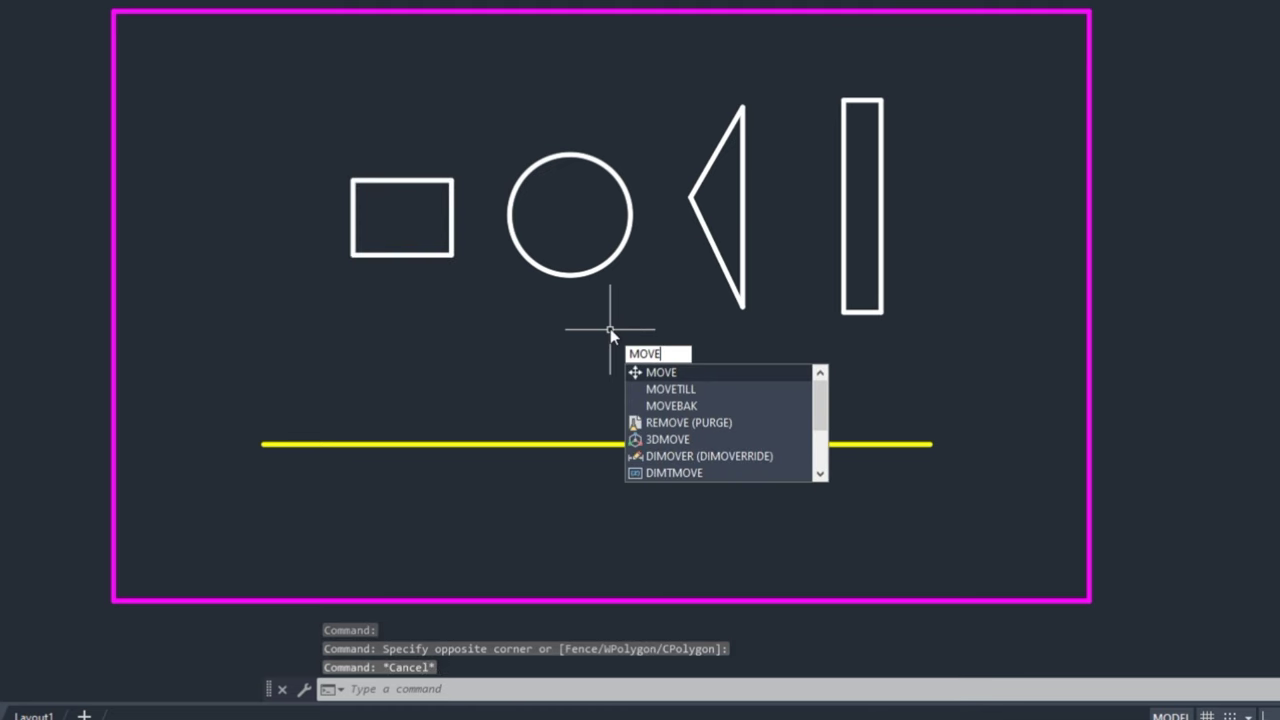
{"action": "type", "text": "d"}
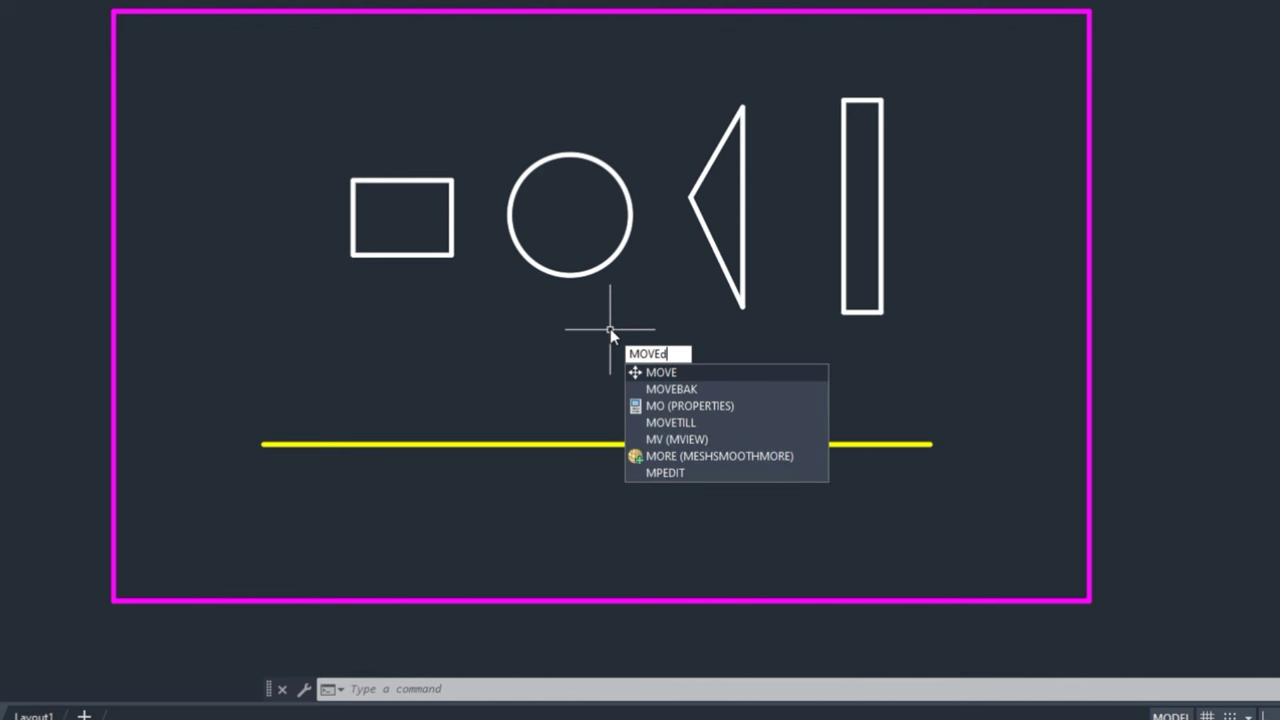
{"action": "key", "text": "BackSpace"}
{"action": "type", "text": "s"}
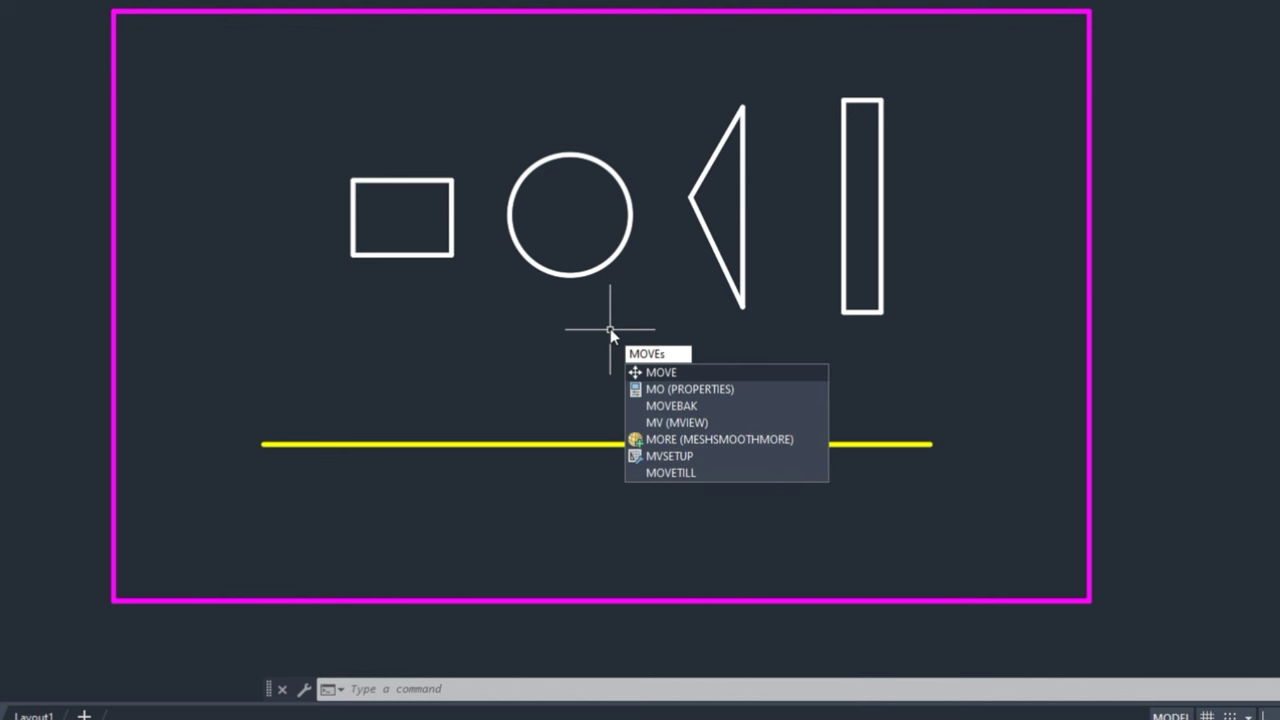
{"action": "left_click", "coordinate": [680, 477]}
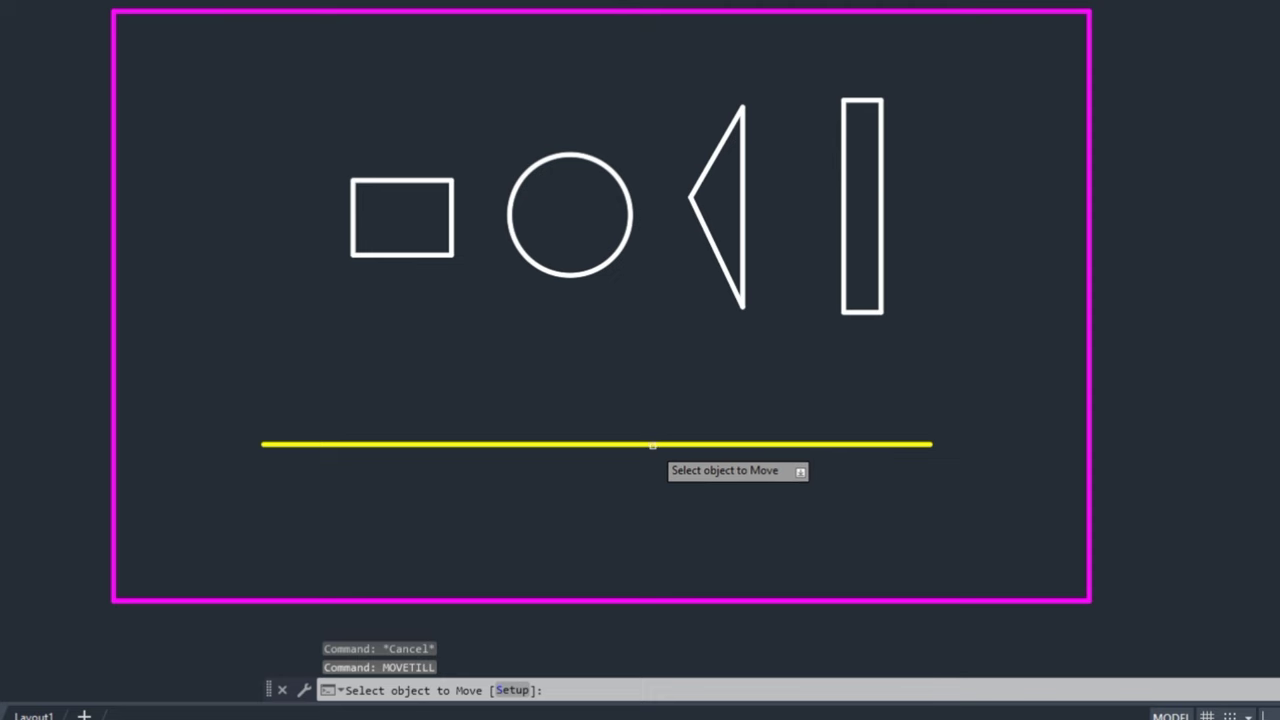
{"action": "left_click", "coordinate": [513, 690]}
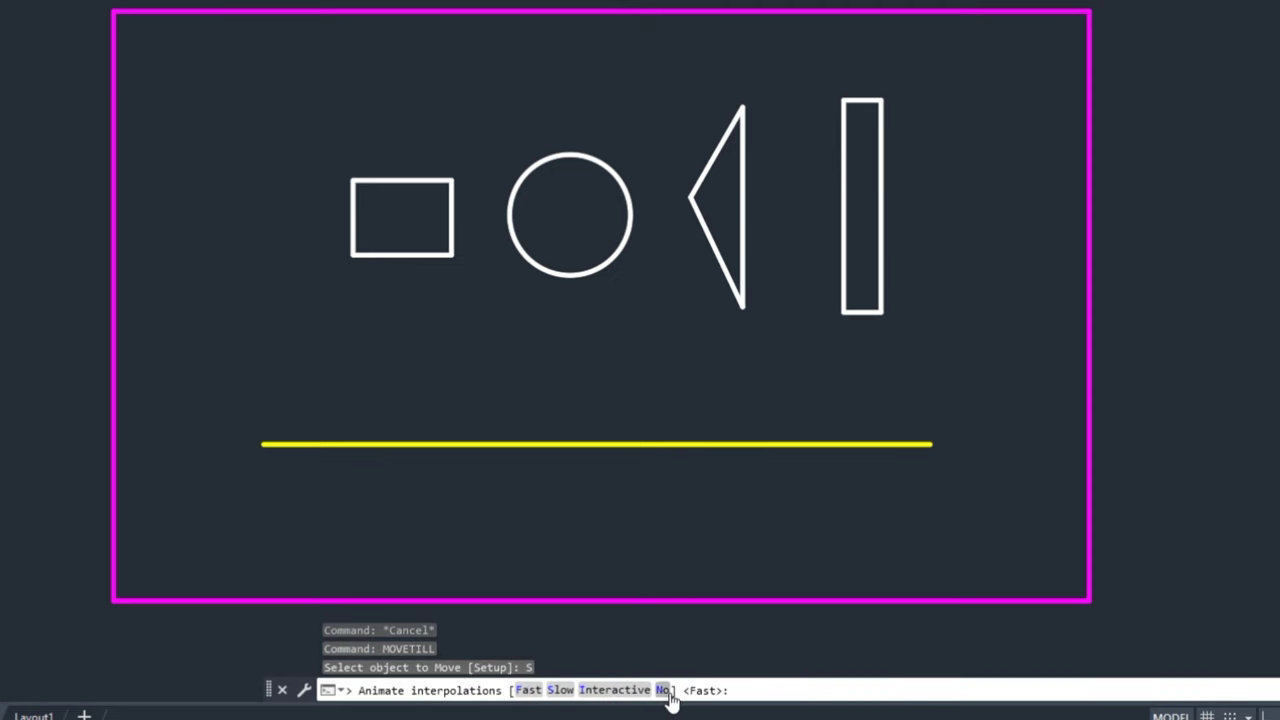
{"action": "key", "text": "Down"}
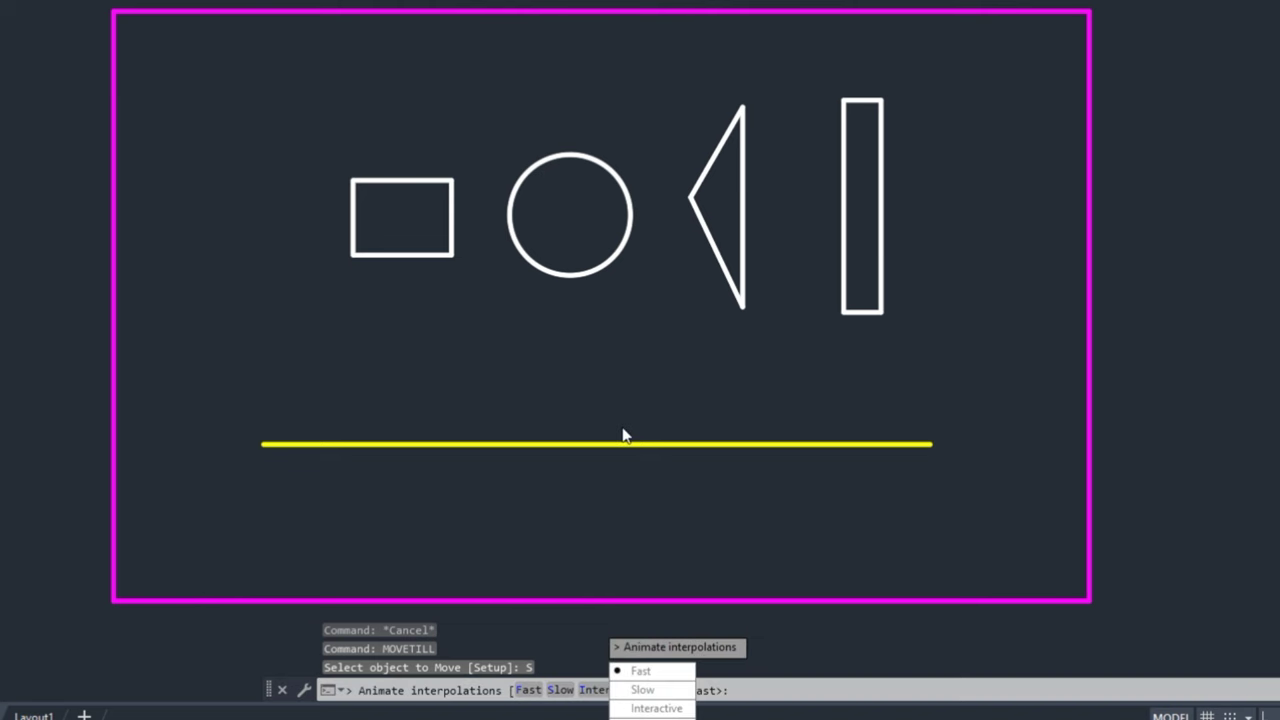
{"action": "key", "text": "Escape"}
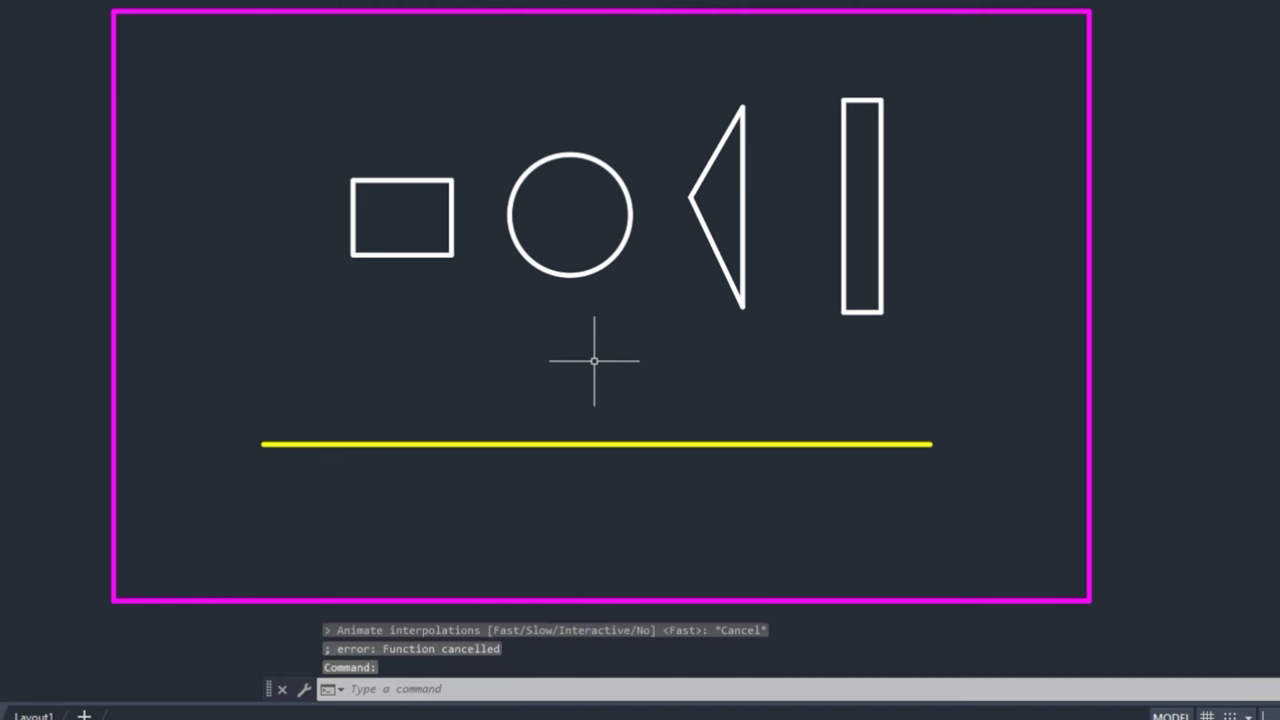
{"action": "type", "text": "m"}
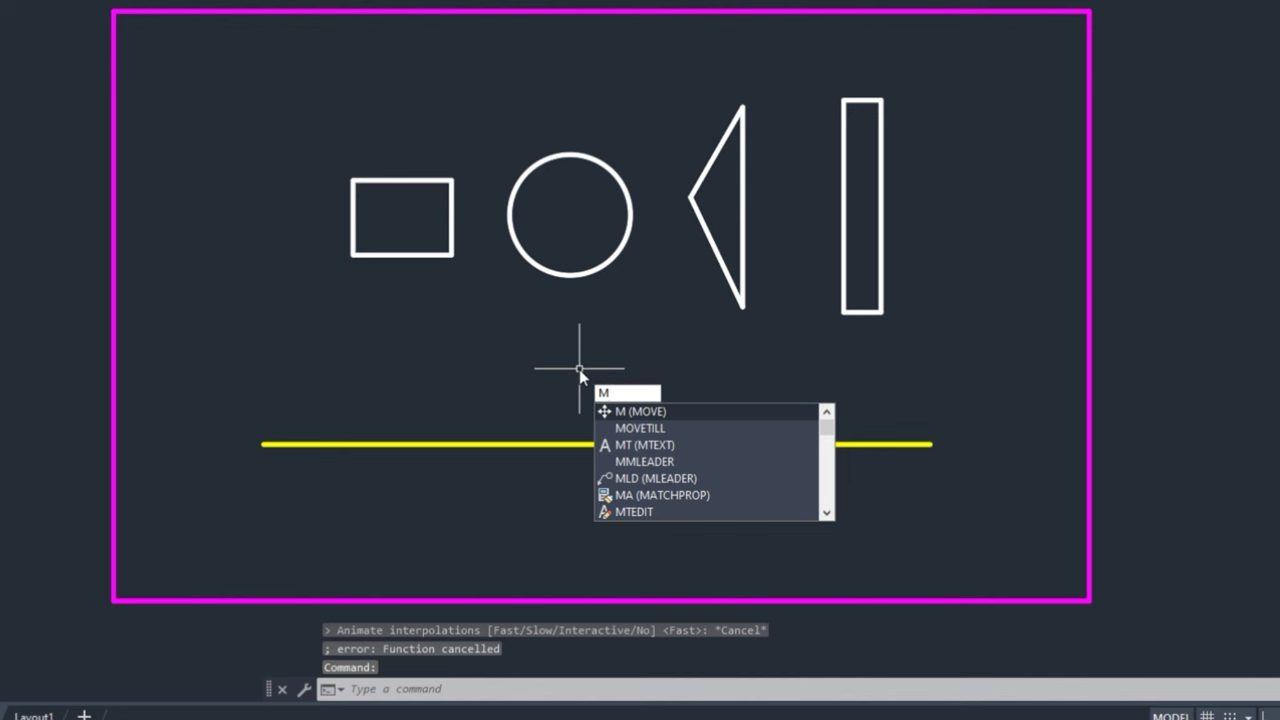
{"action": "type", "text": "ove"}
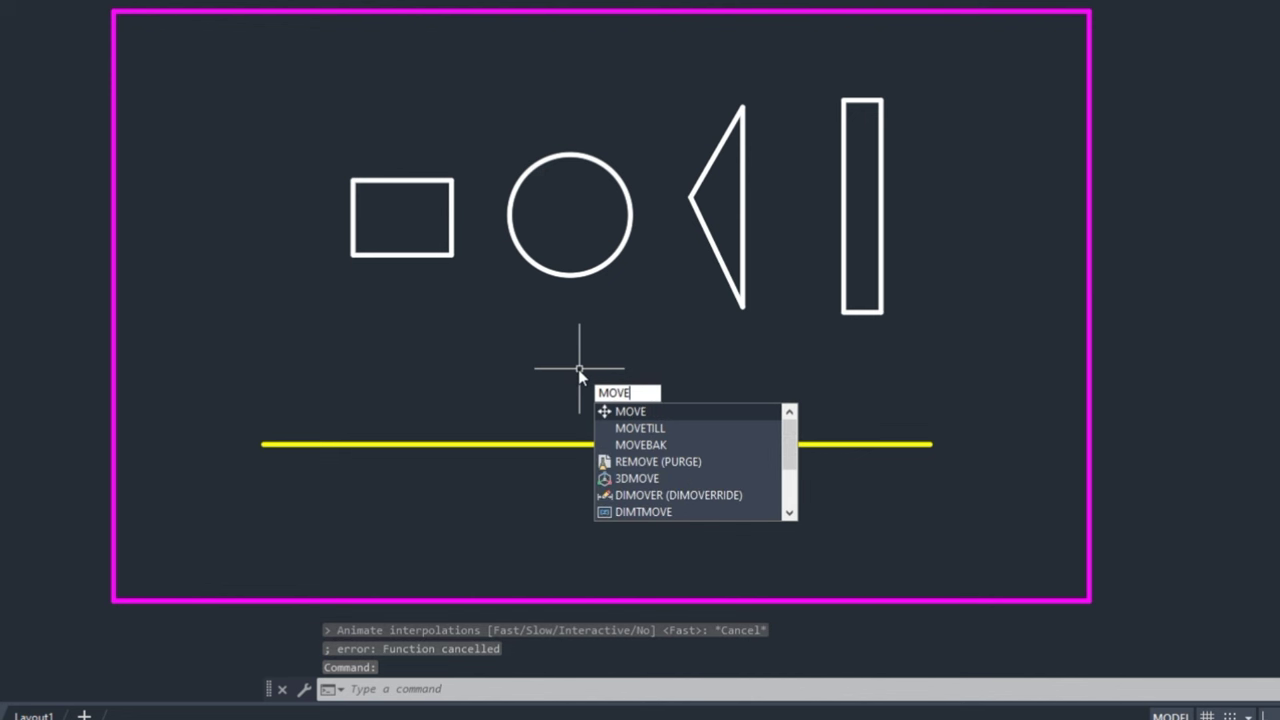
{"action": "key", "text": "Down"}
{"action": "key", "text": "Return"}
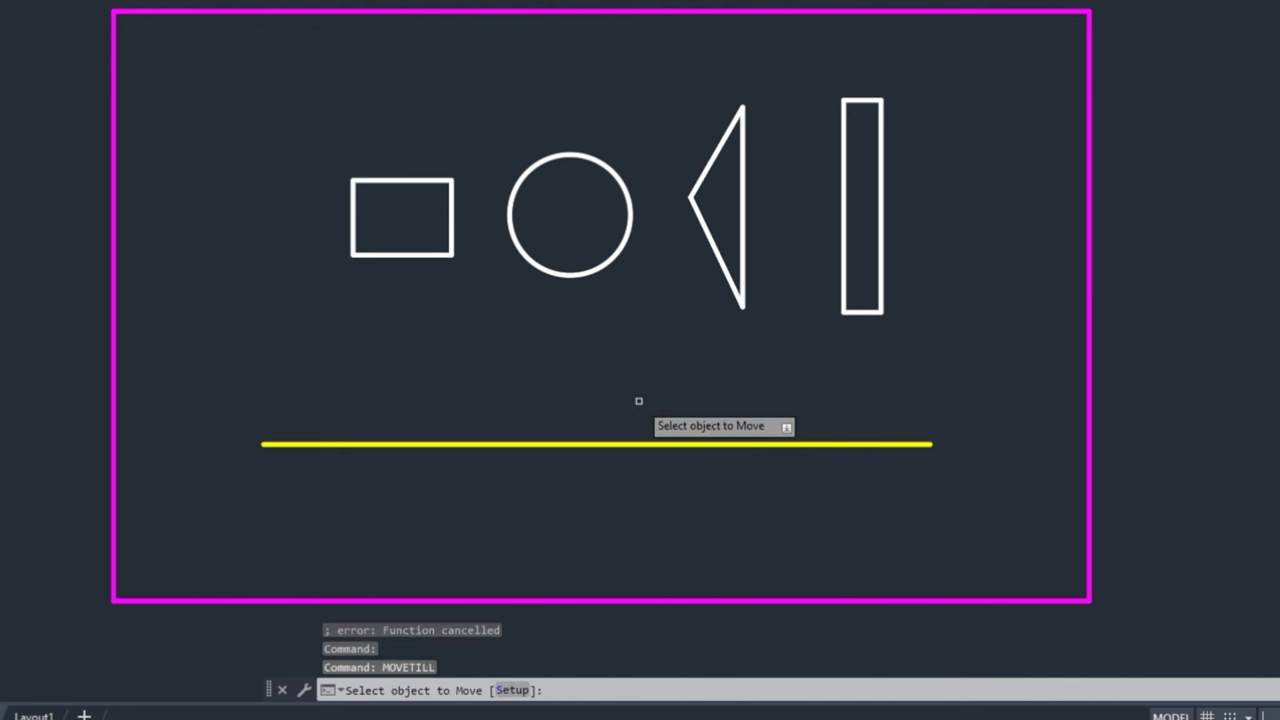
{"action": "left_click", "coordinate": [512, 690]}
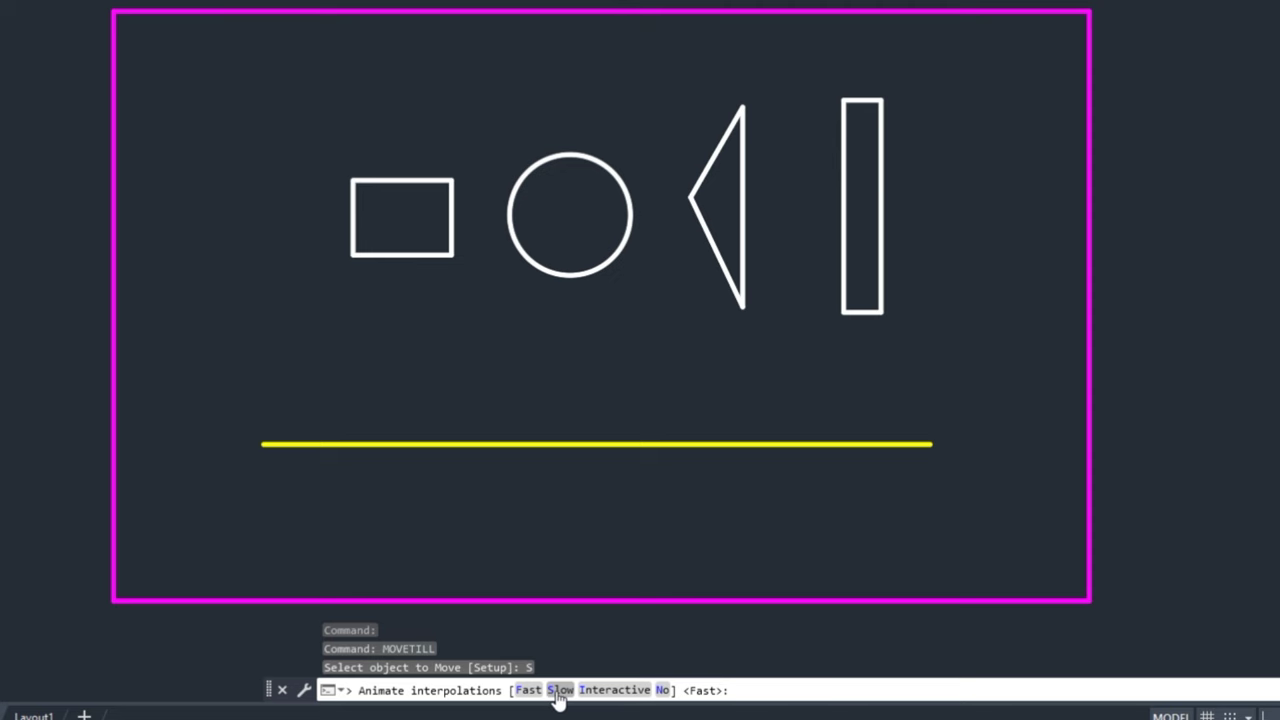
{"action": "left_click", "coordinate": [559, 690]}
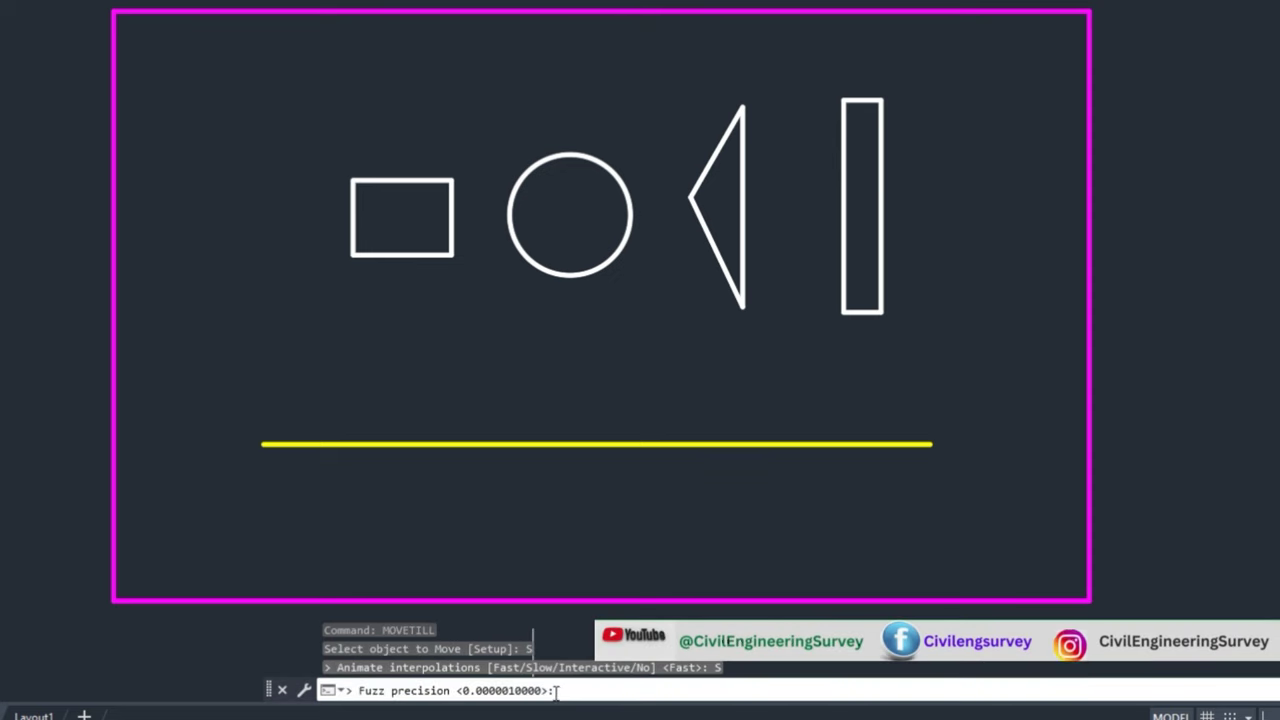
{"action": "key", "text": "Escape"}
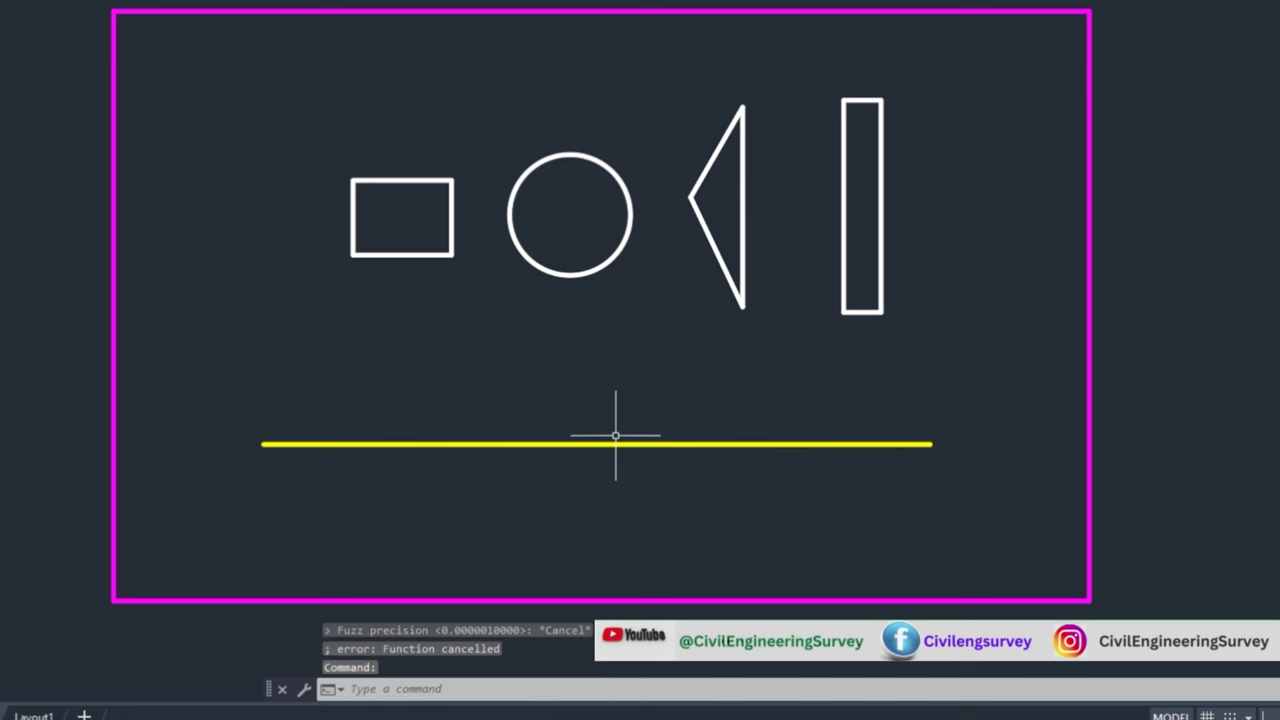
{"action": "key", "text": "Return"}
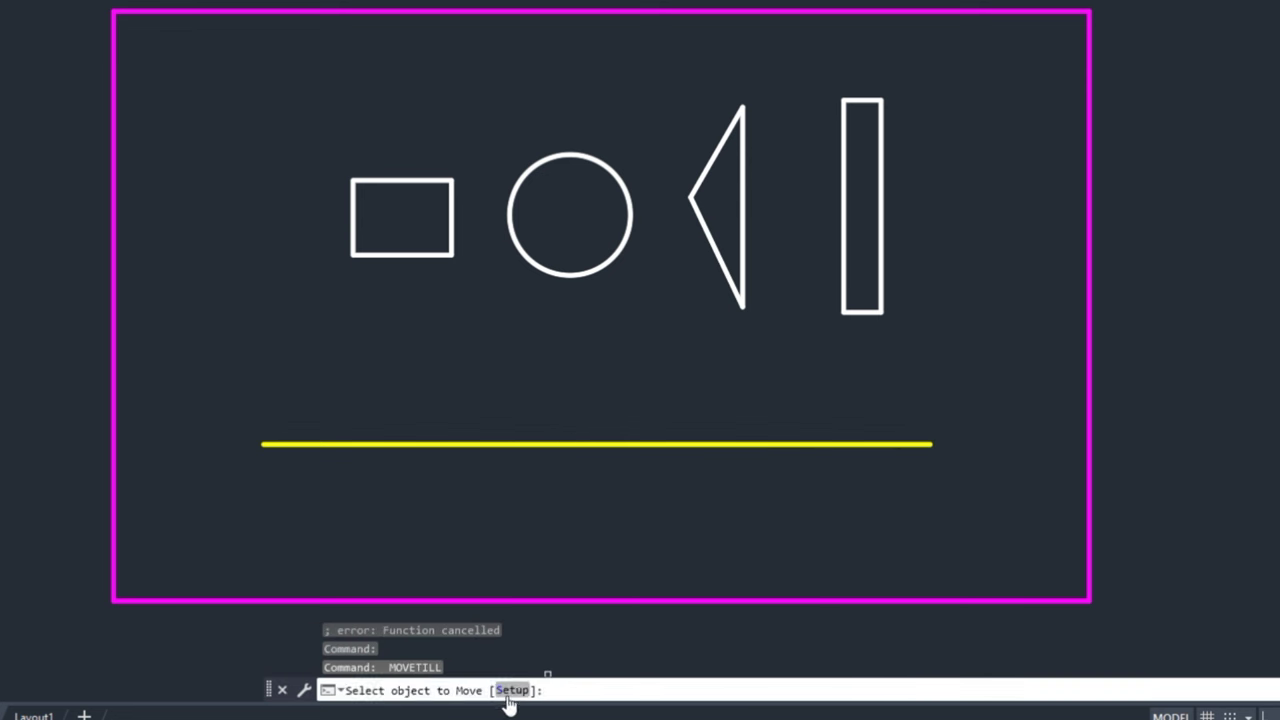
{"action": "left_click", "coordinate": [535, 690]}
{"action": "left_click", "coordinate": [530, 690]}
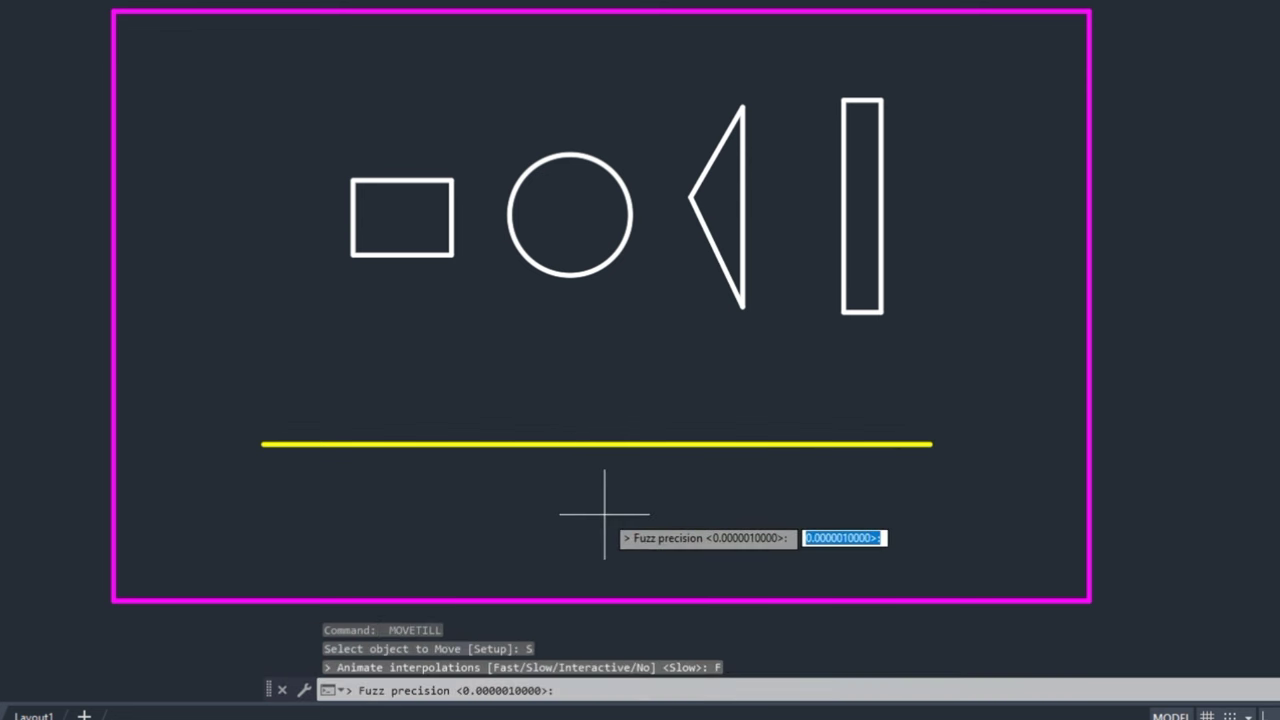
{"action": "key", "text": "Return"}
{"action": "left_click", "coordinate": [570, 214]}
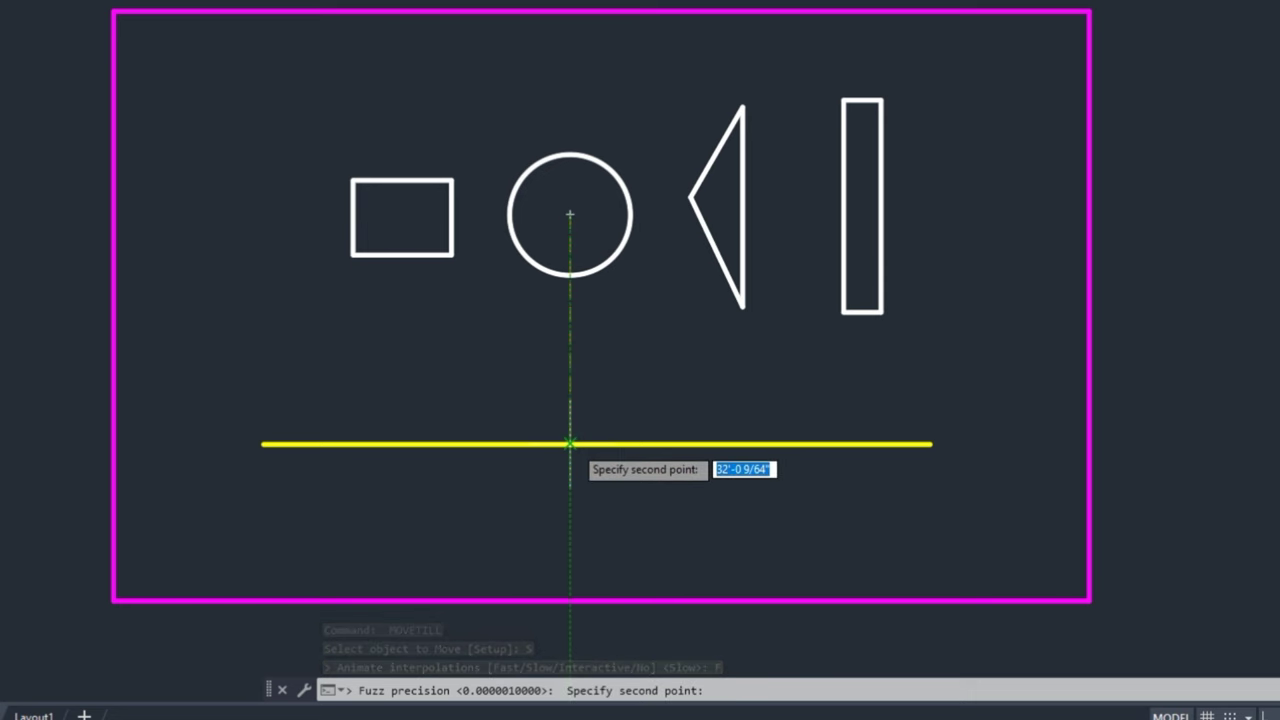
{"action": "left_click", "coordinate": [570, 443]}
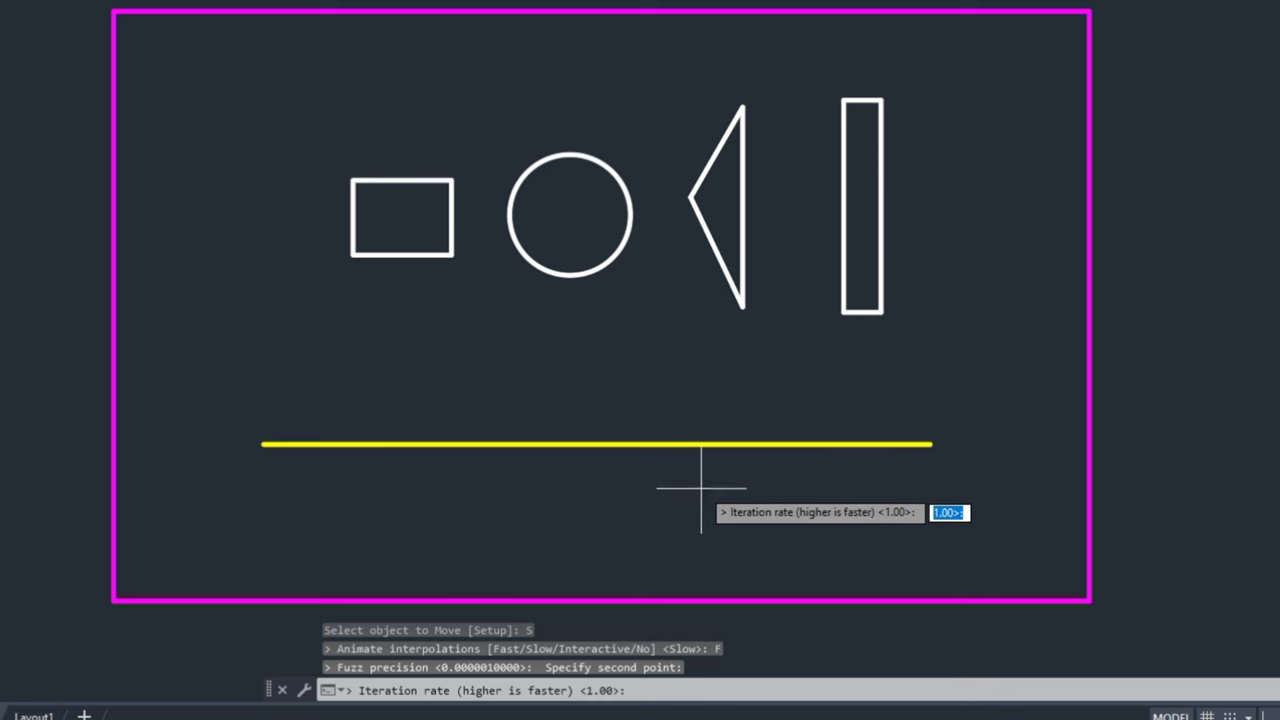
{"action": "key", "text": "Escape"}
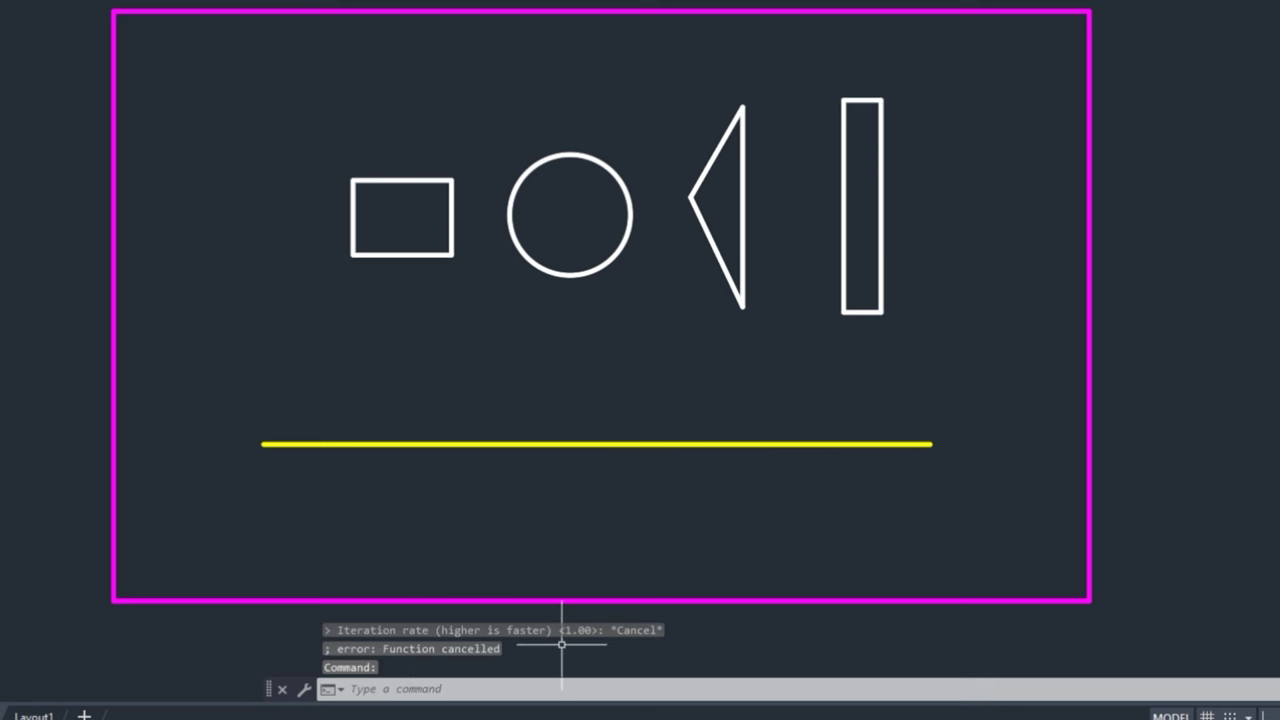
{"action": "type", "text": "SCA"}
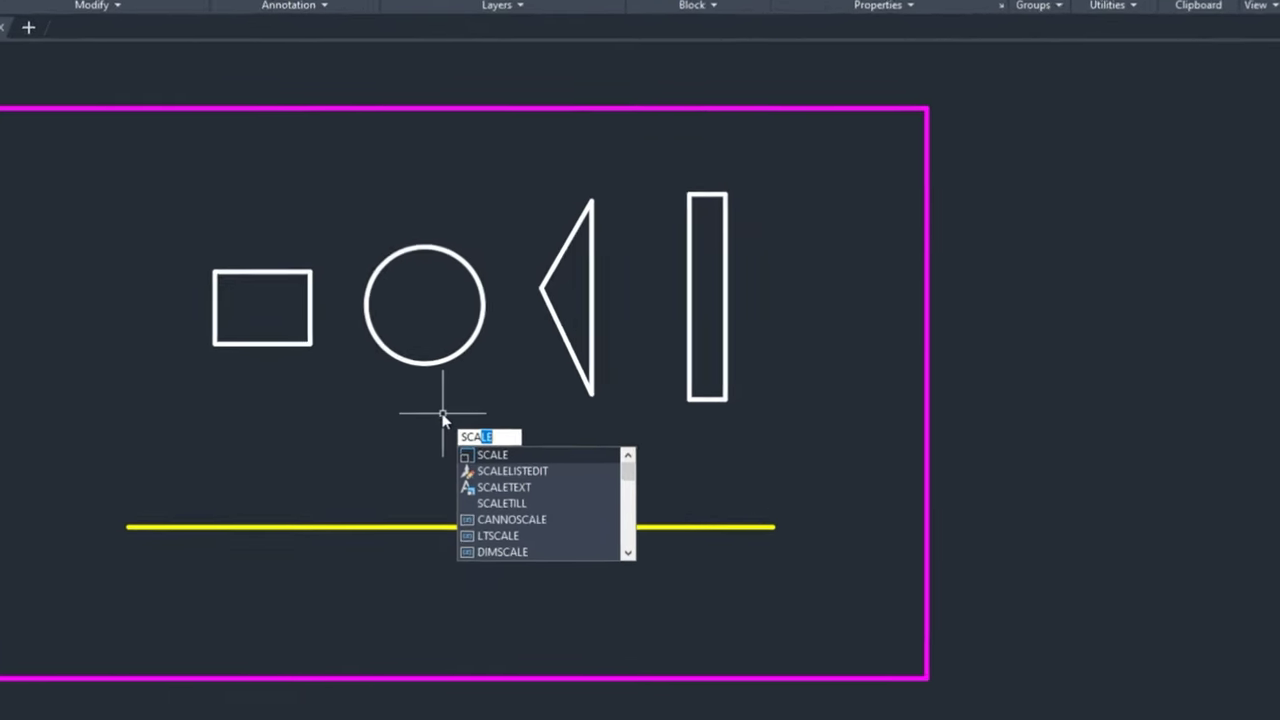
{"action": "type", "text": "L"}
{"action": "type", "text": "E"}
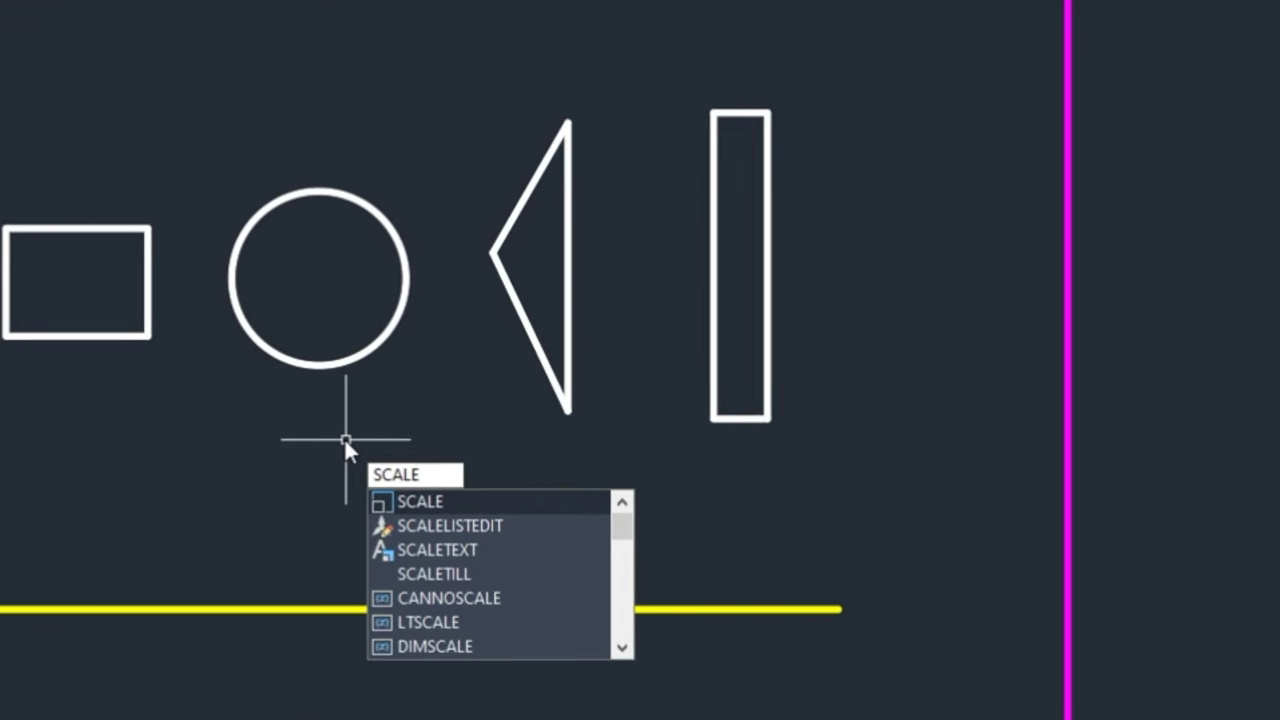
{"action": "type", "text": "til"}
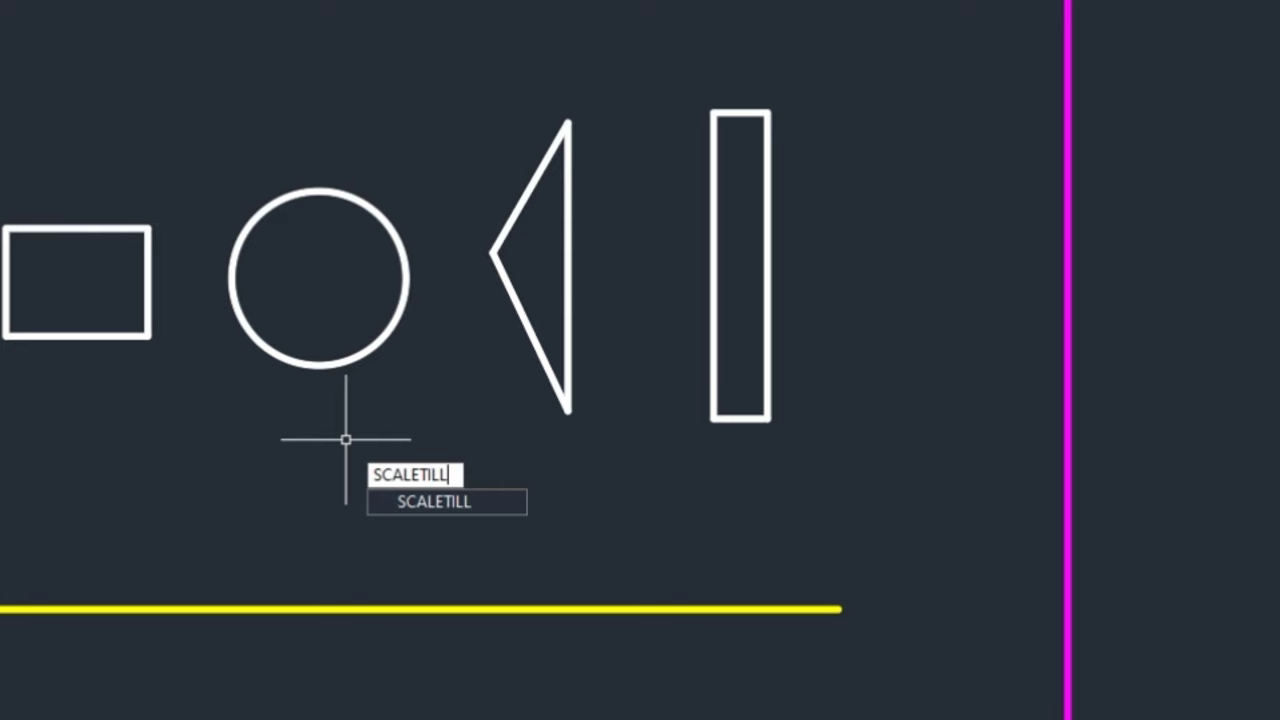
{"action": "key", "text": "Return"}
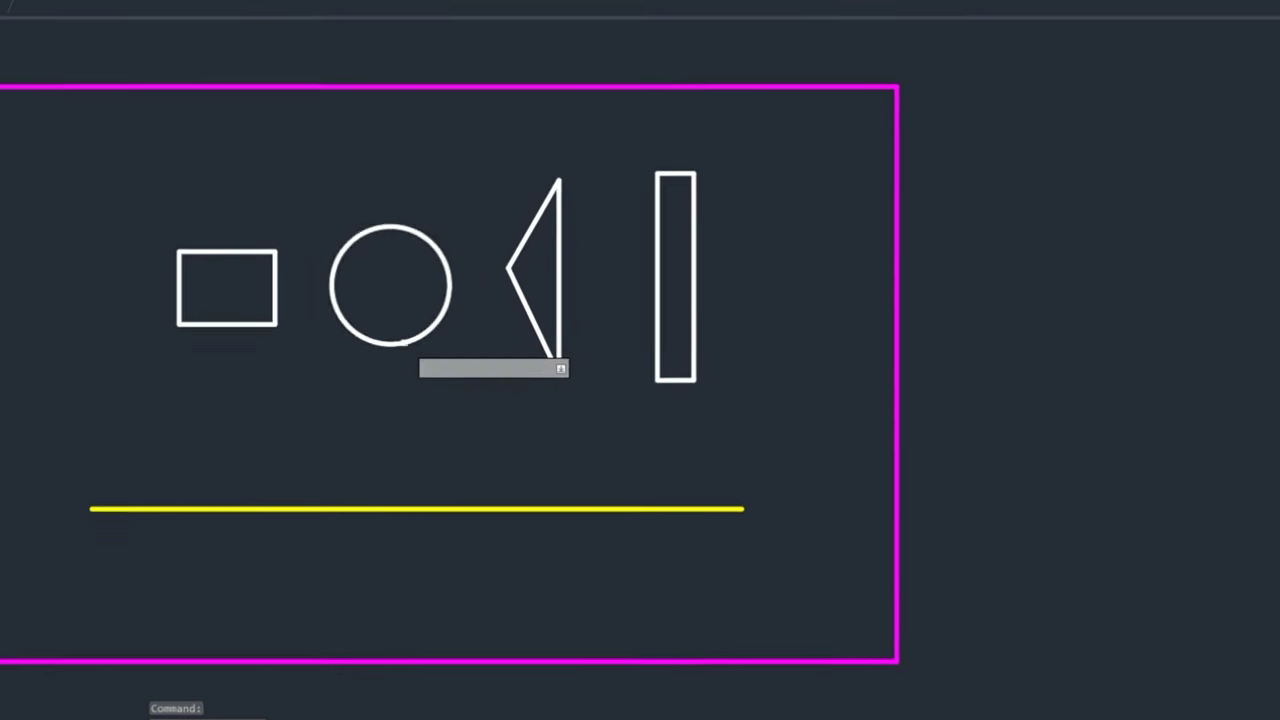
{"action": "left_click", "coordinate": [405, 342]}
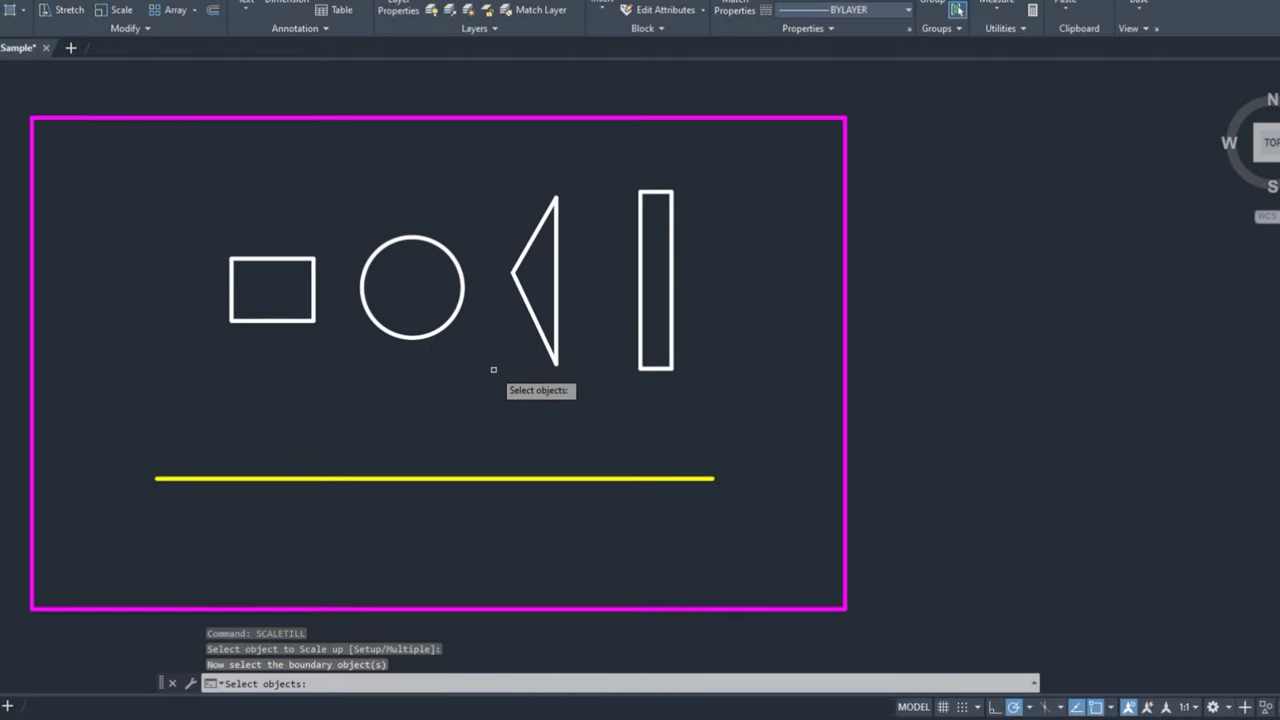
{"action": "key", "text": "Return"}
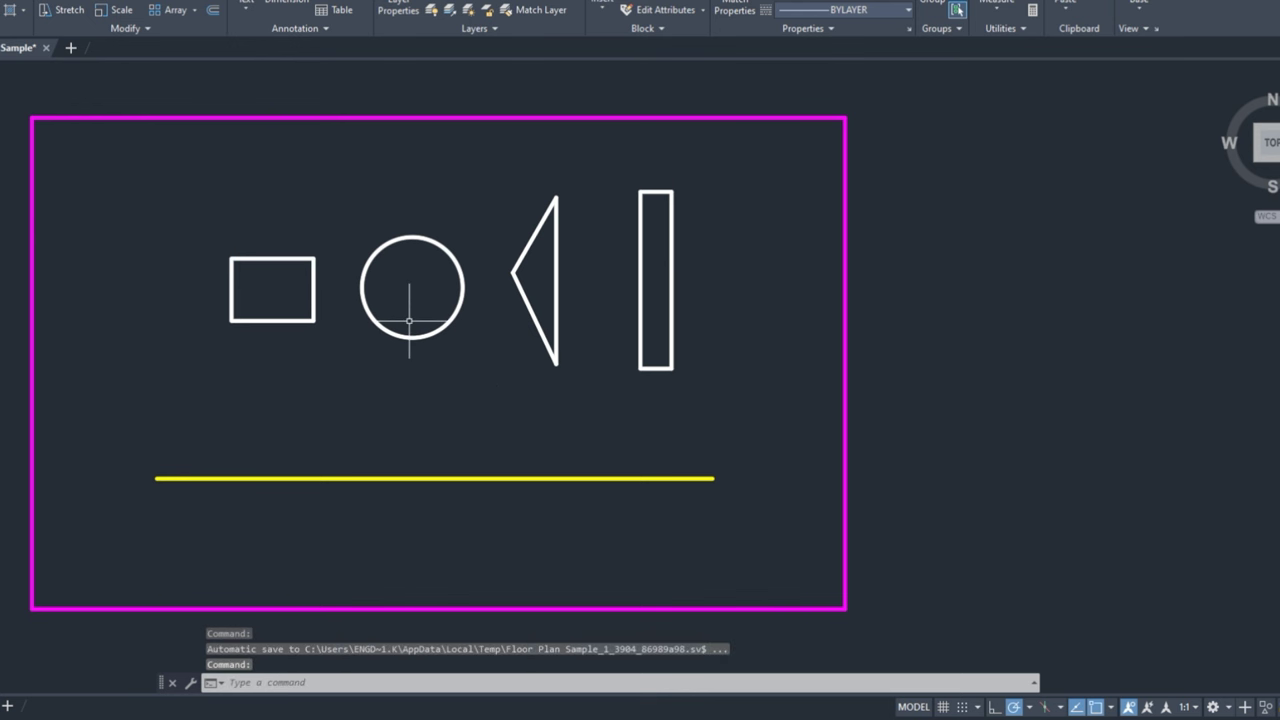
{"action": "key", "text": "Return"}
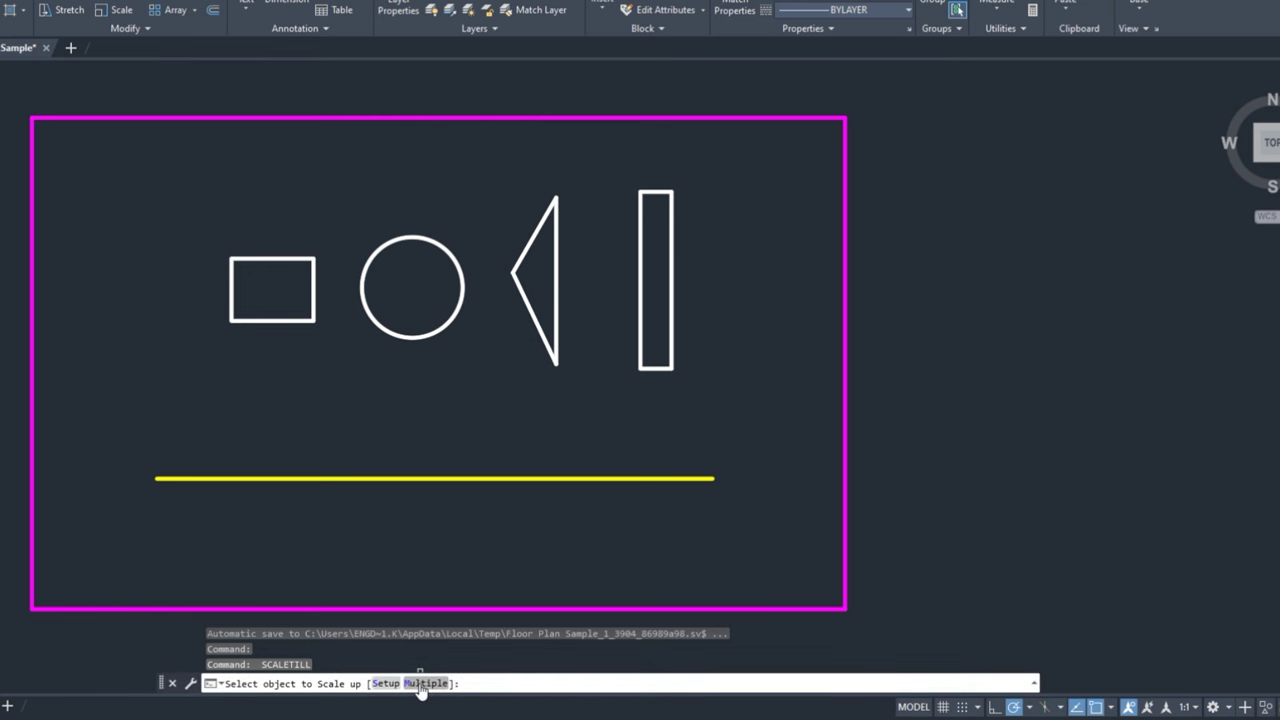
In ScaleTill, choose Multiple and select the circle, triangle and rectangle to scale.
{"action": "left_click", "coordinate": [420, 683]}
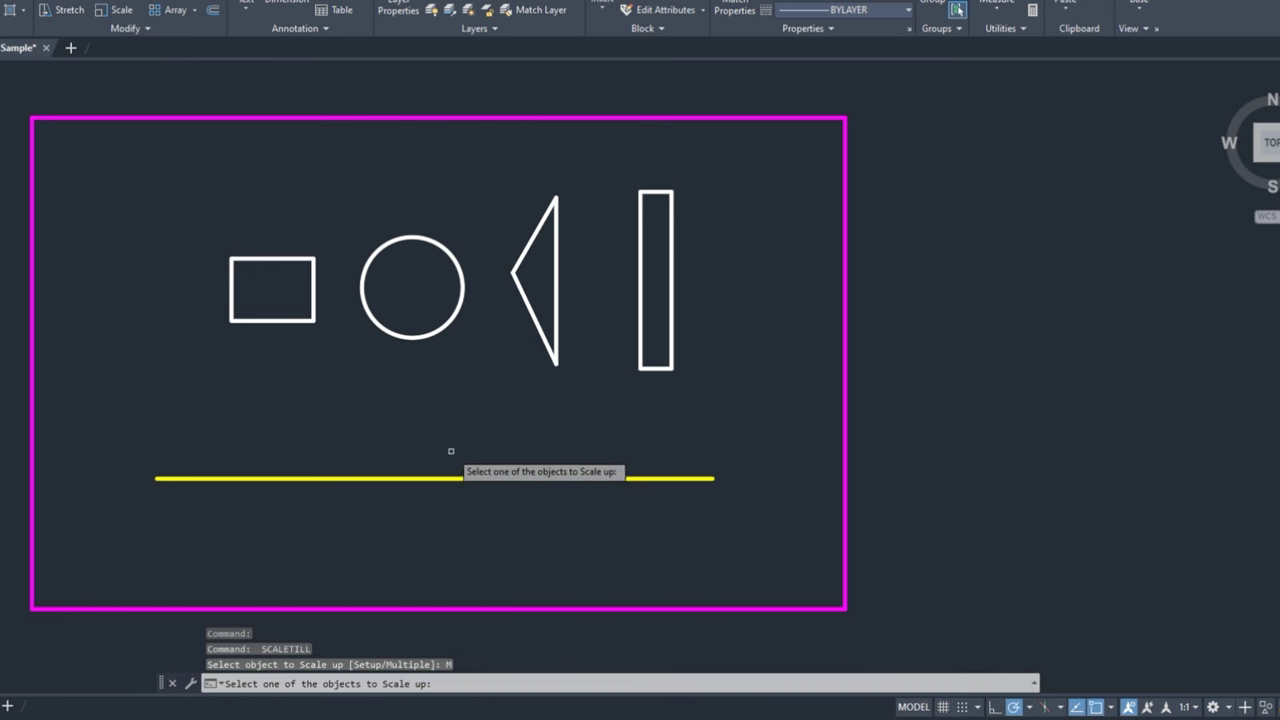
{"action": "left_click", "coordinate": [420, 338]}
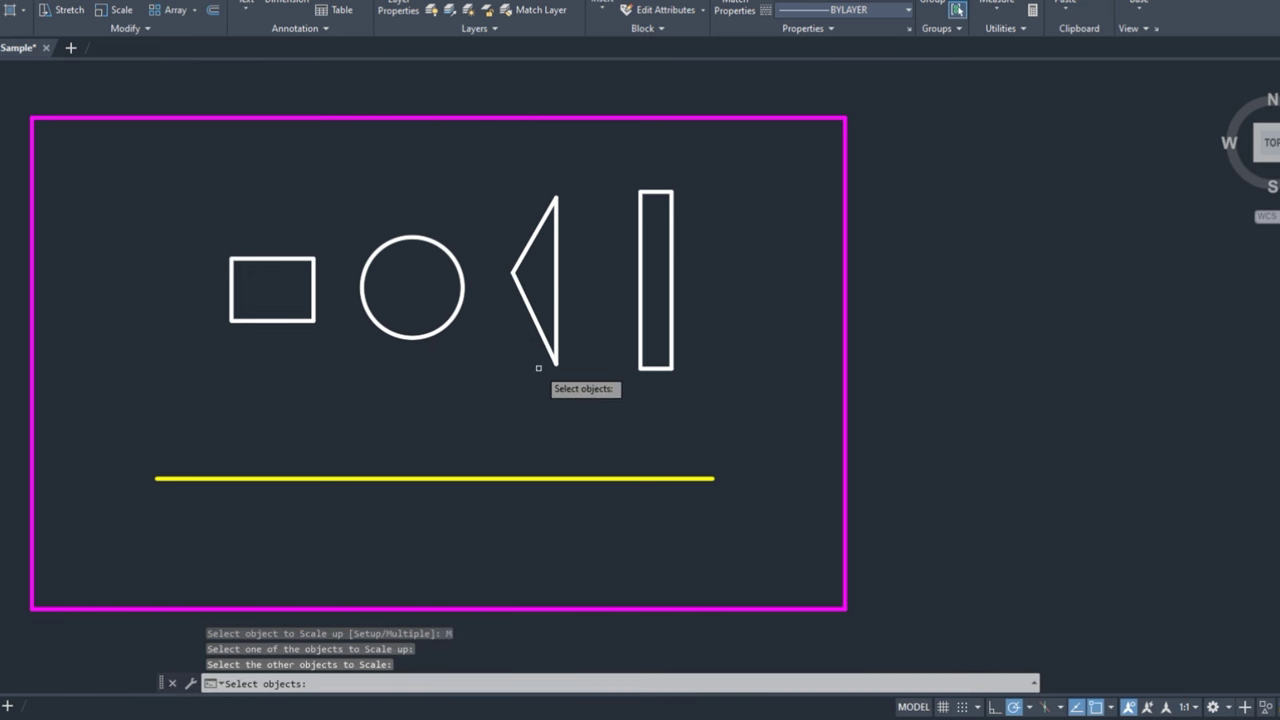
{"action": "left_click", "coordinate": [520, 290]}
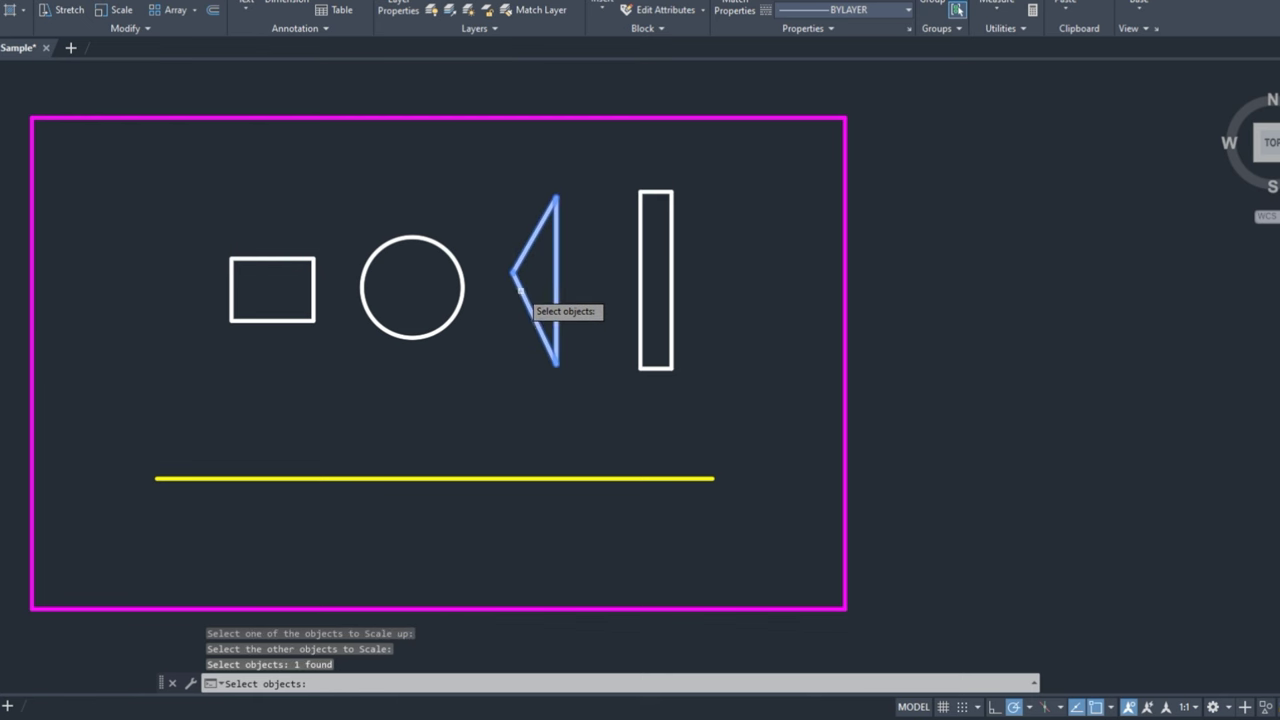
{"action": "left_click", "coordinate": [315, 288]}
{"action": "key", "text": "Return"}
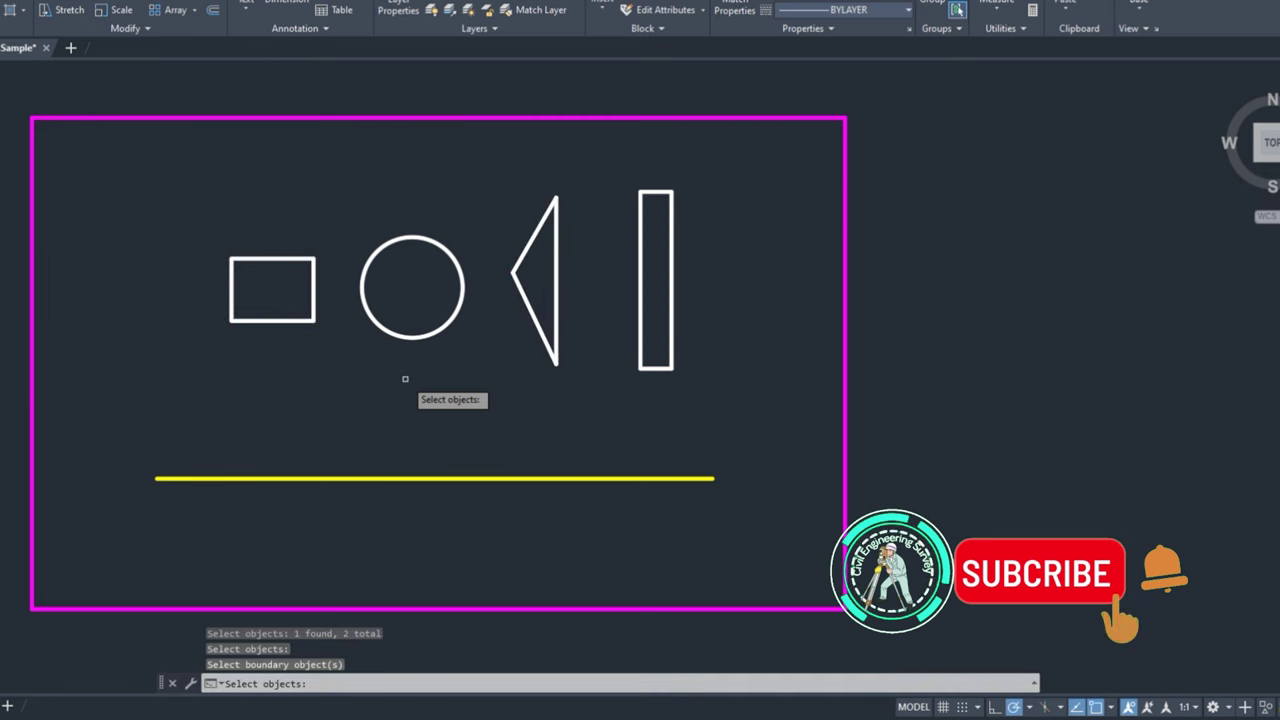
Pick the rectangle and triangle as boundaries, then start SCALETILL again.
{"action": "left_click", "coordinate": [316, 291]}
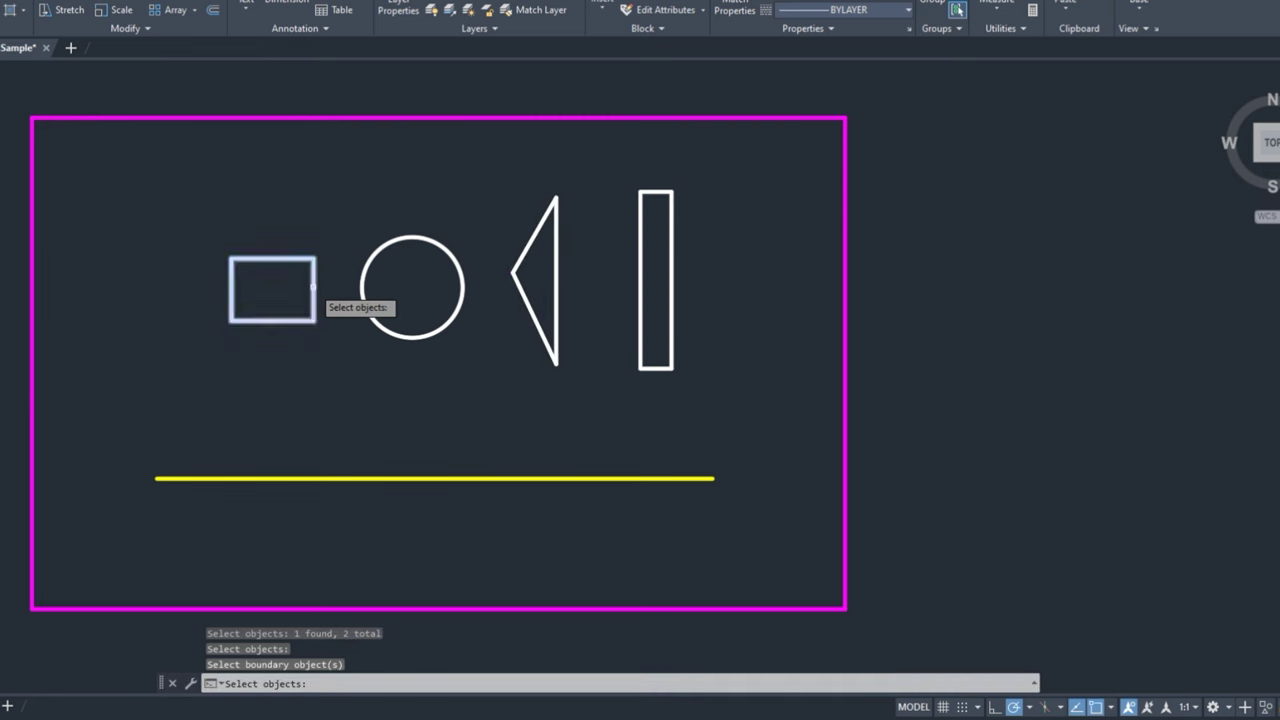
{"action": "left_click", "coordinate": [514, 284]}
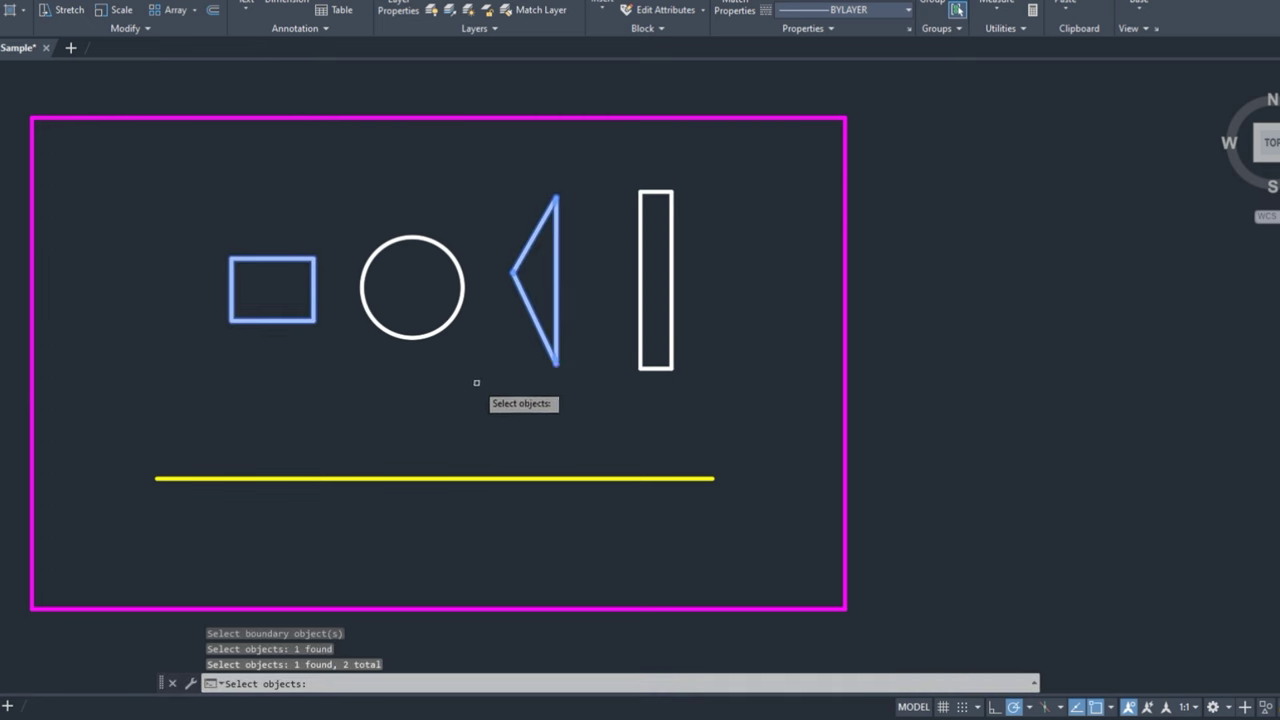
{"action": "key", "text": "Return"}
{"action": "type", "text": "SCALETILL"}
{"action": "key", "text": "Return"}
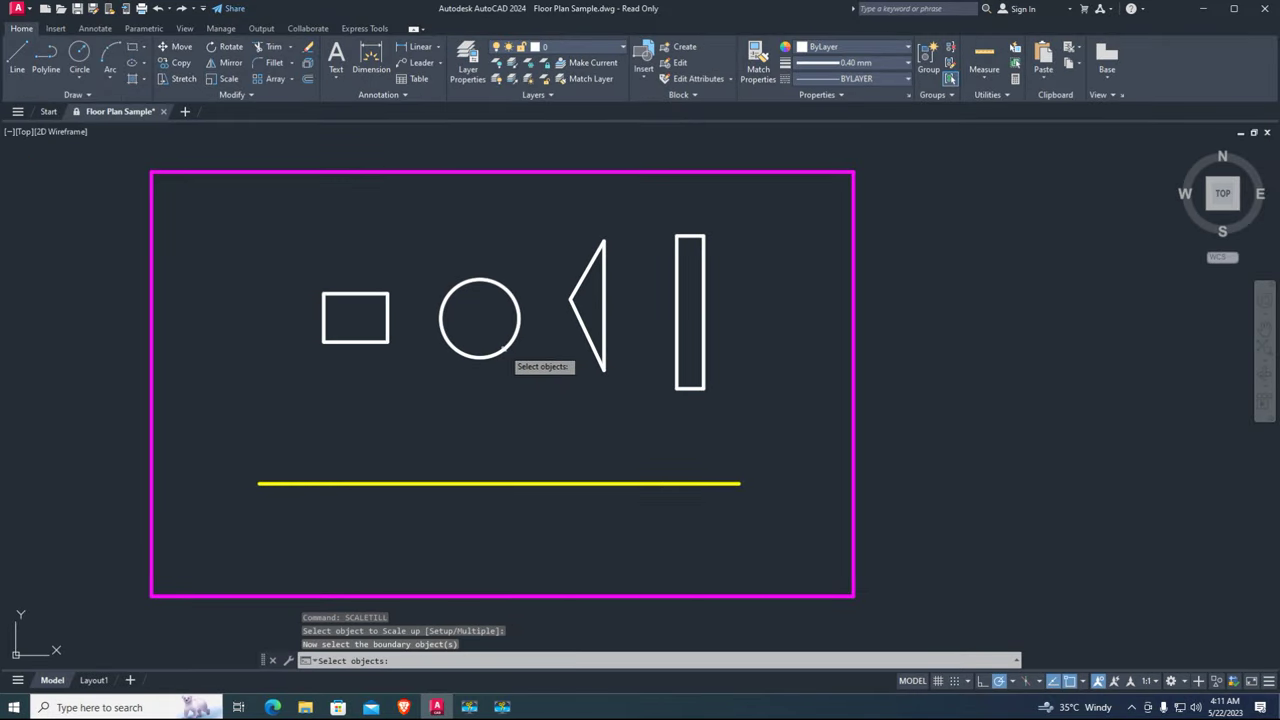
{"action": "left_click", "coordinate": [583, 312]}
{"action": "left_click", "coordinate": [571, 300]}
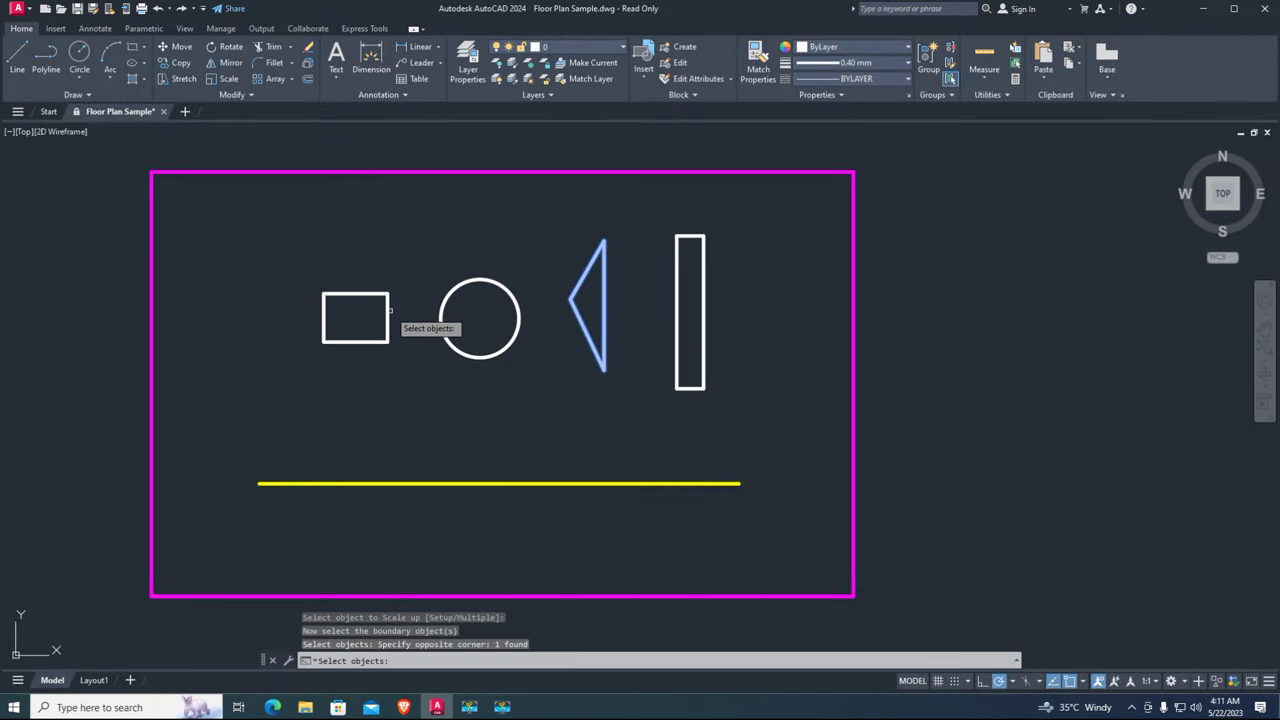
{"action": "left_click", "coordinate": [389, 310]}
{"action": "key", "text": "Return"}
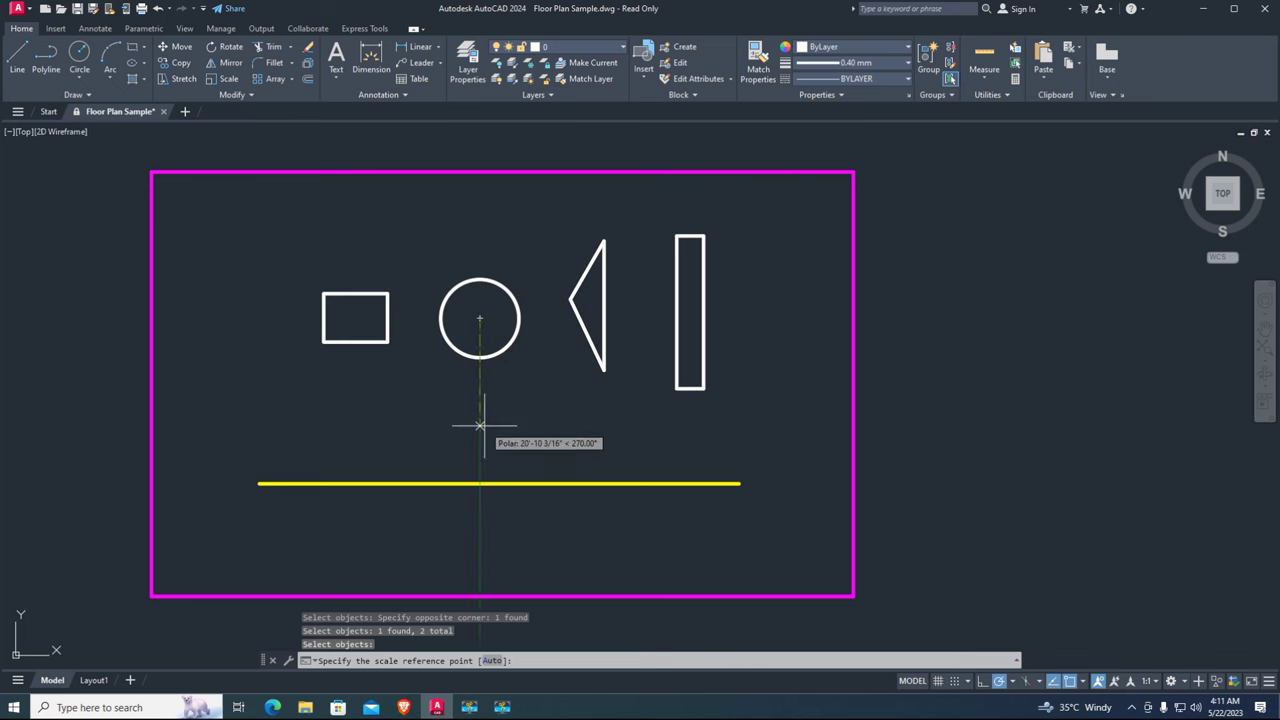
{"action": "right_click", "coordinate": [479, 318], "text": "shift"}
{"action": "left_click", "coordinate": [540, 147]}
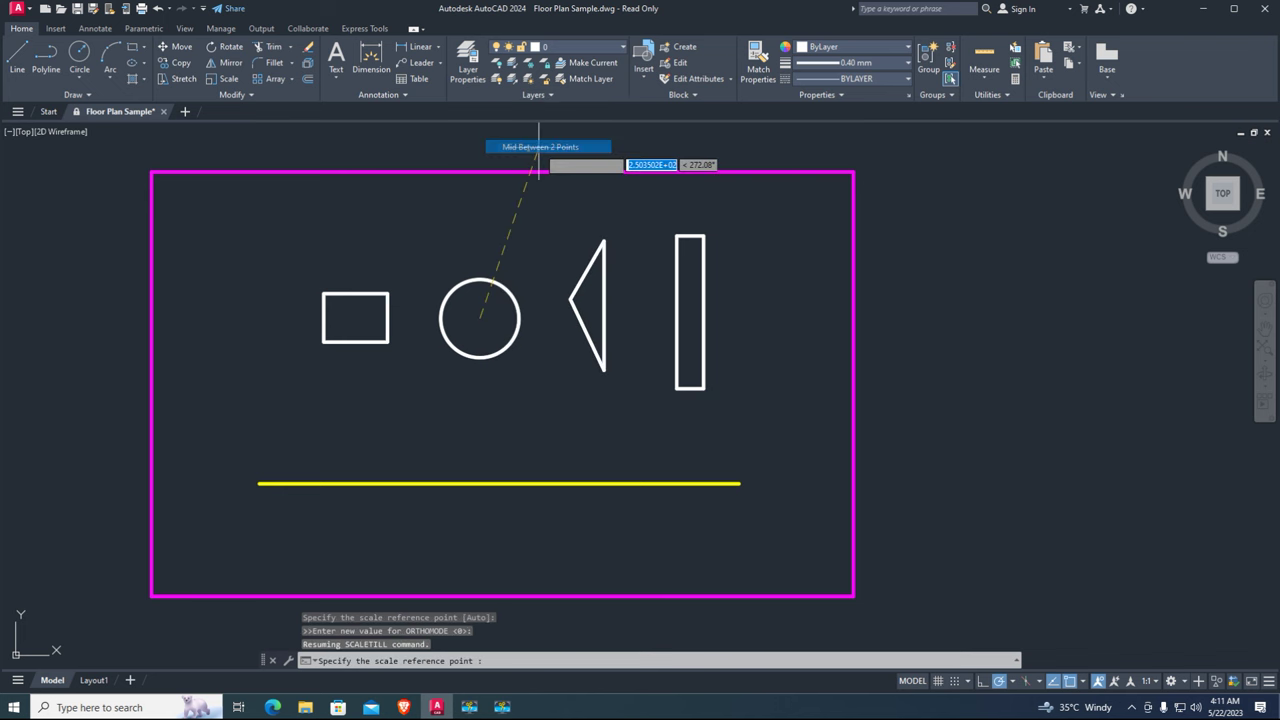
{"action": "left_click", "coordinate": [479, 318]}
{"action": "left_click", "coordinate": [571, 298]}
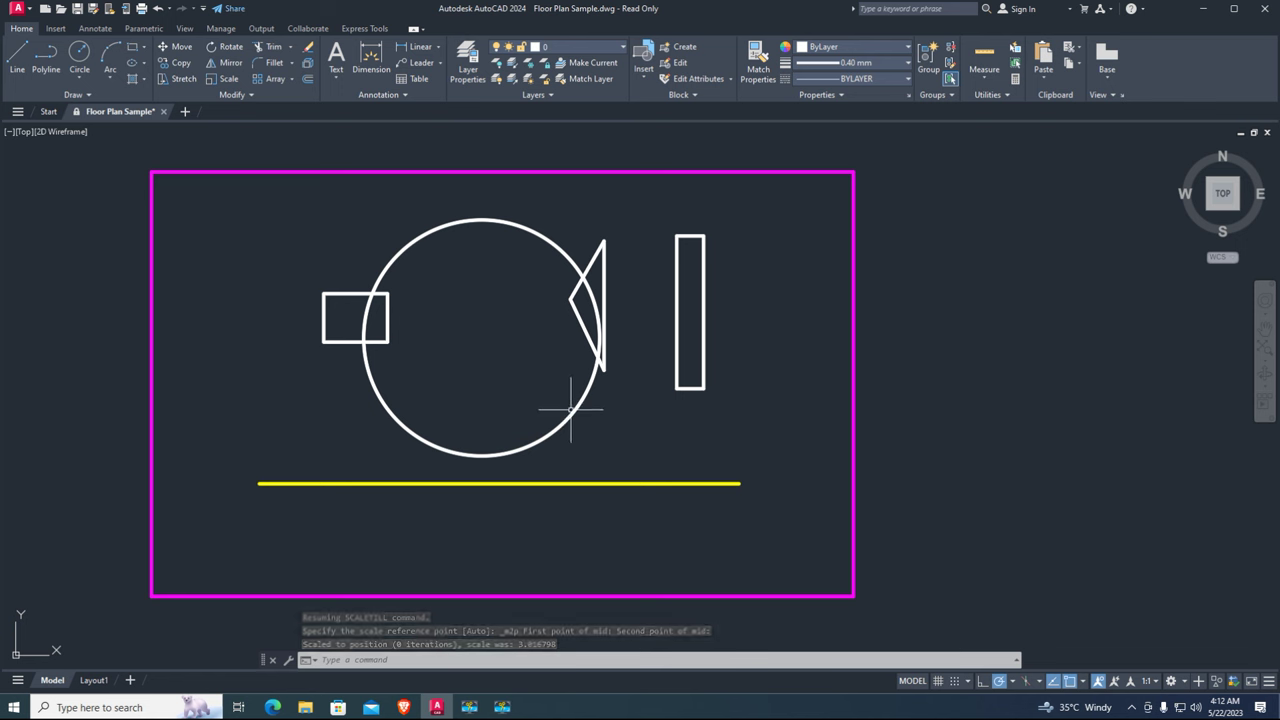
{"action": "key", "text": "ctrl+z"}
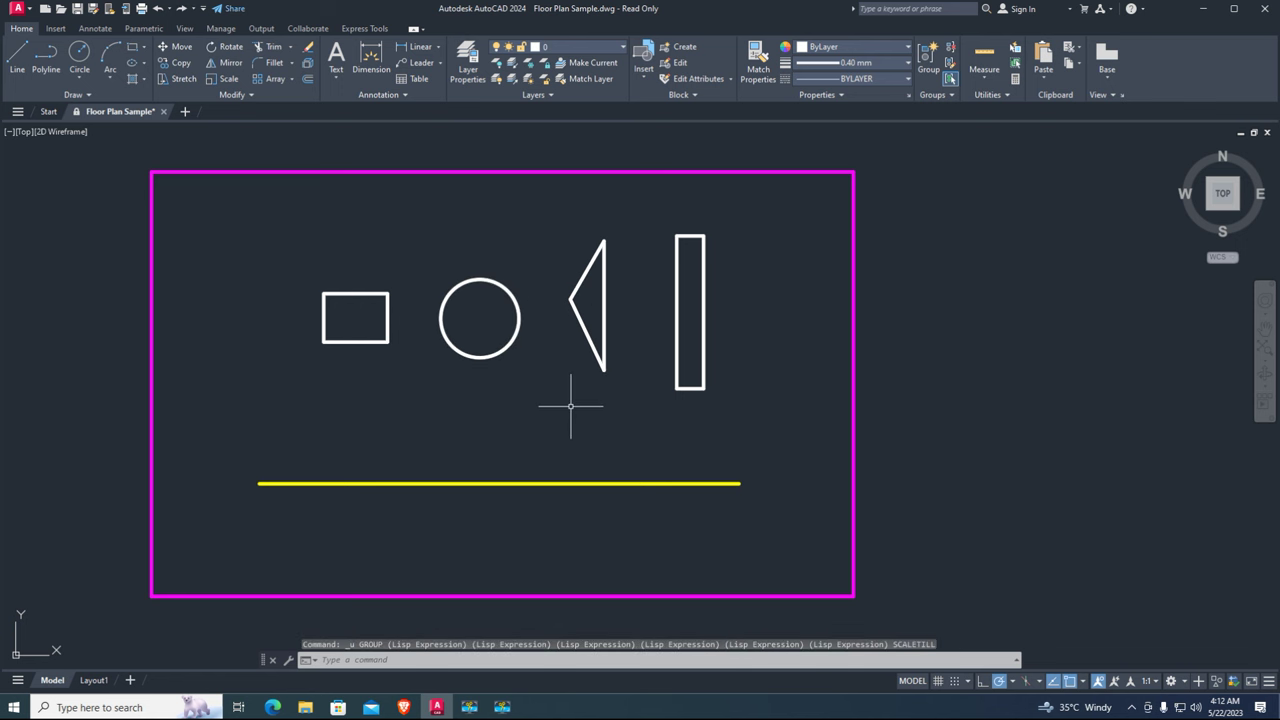
{"action": "type", "text": "ROTa"}
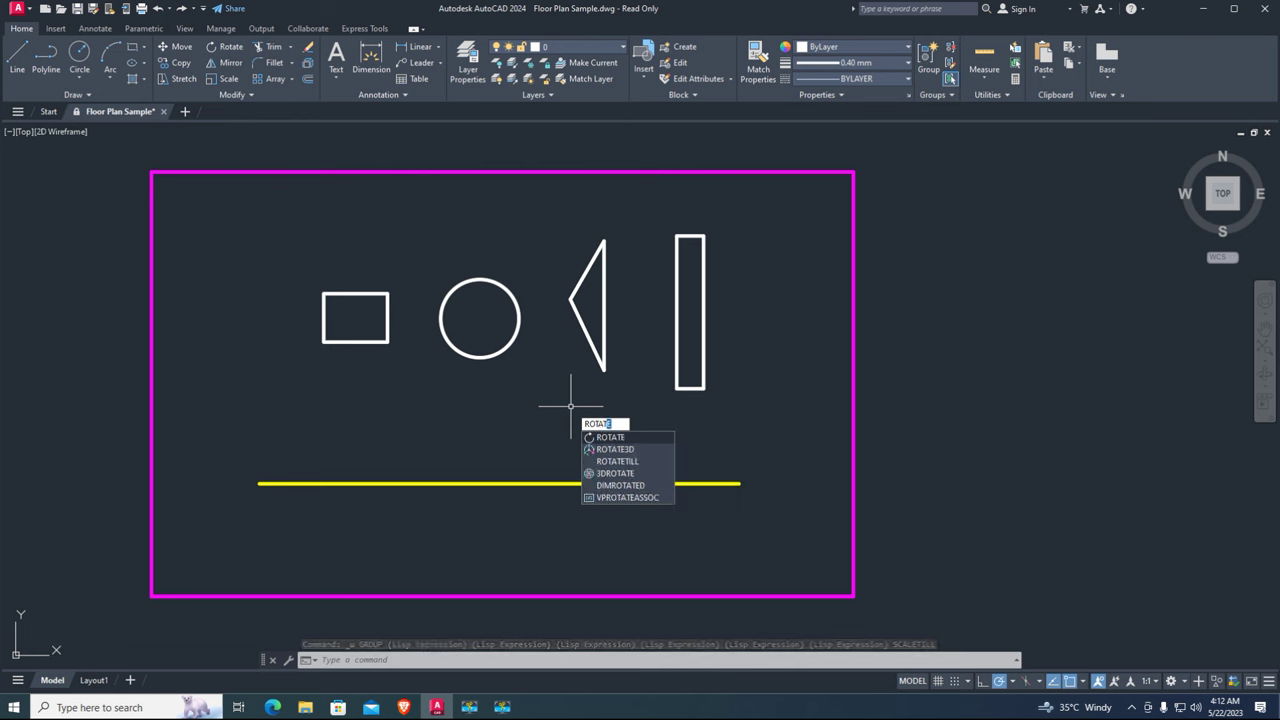
{"action": "key", "text": "Return"}
{"action": "left_click", "coordinate": [704, 365]}
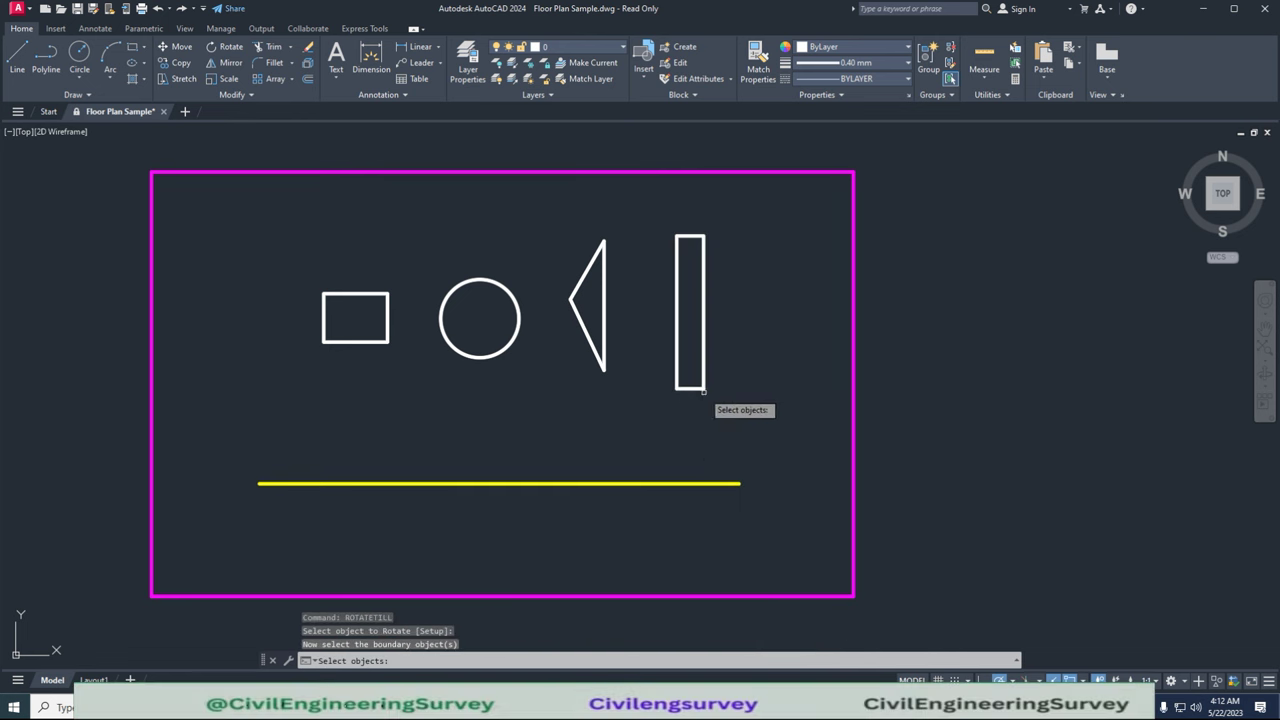
{"action": "left_click", "coordinate": [676, 482]}
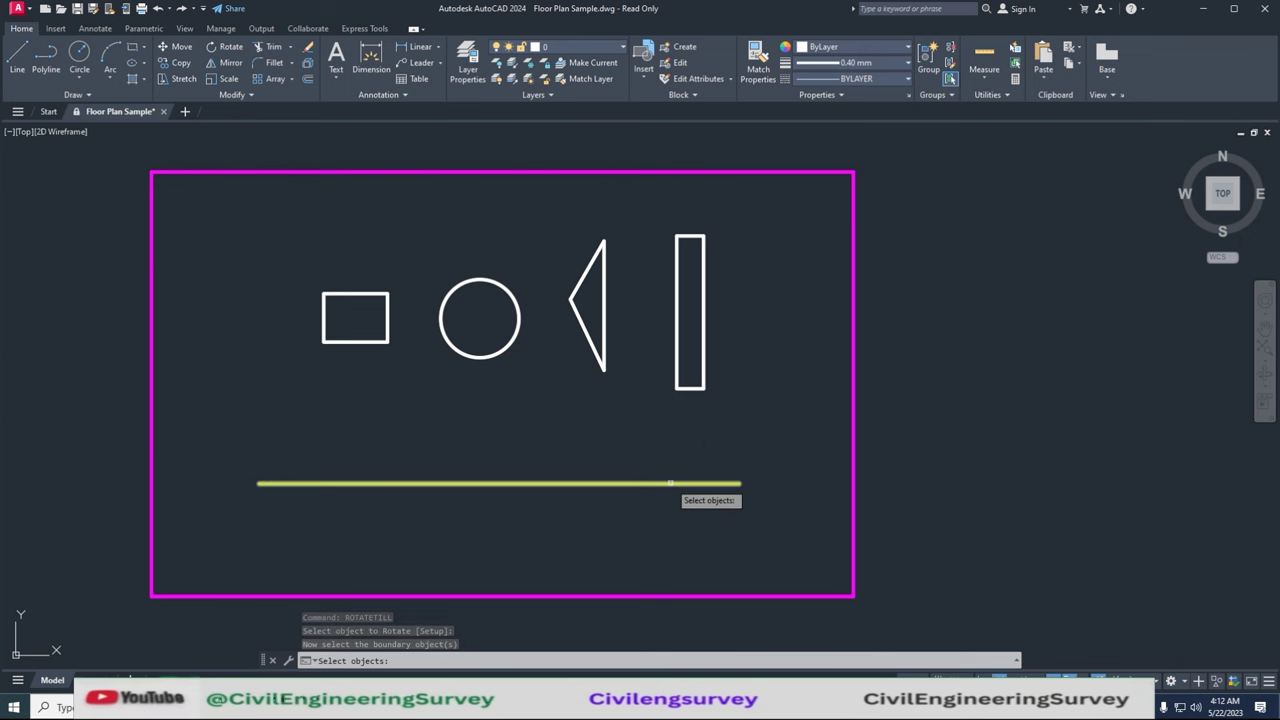
{"action": "key", "text": "Return"}
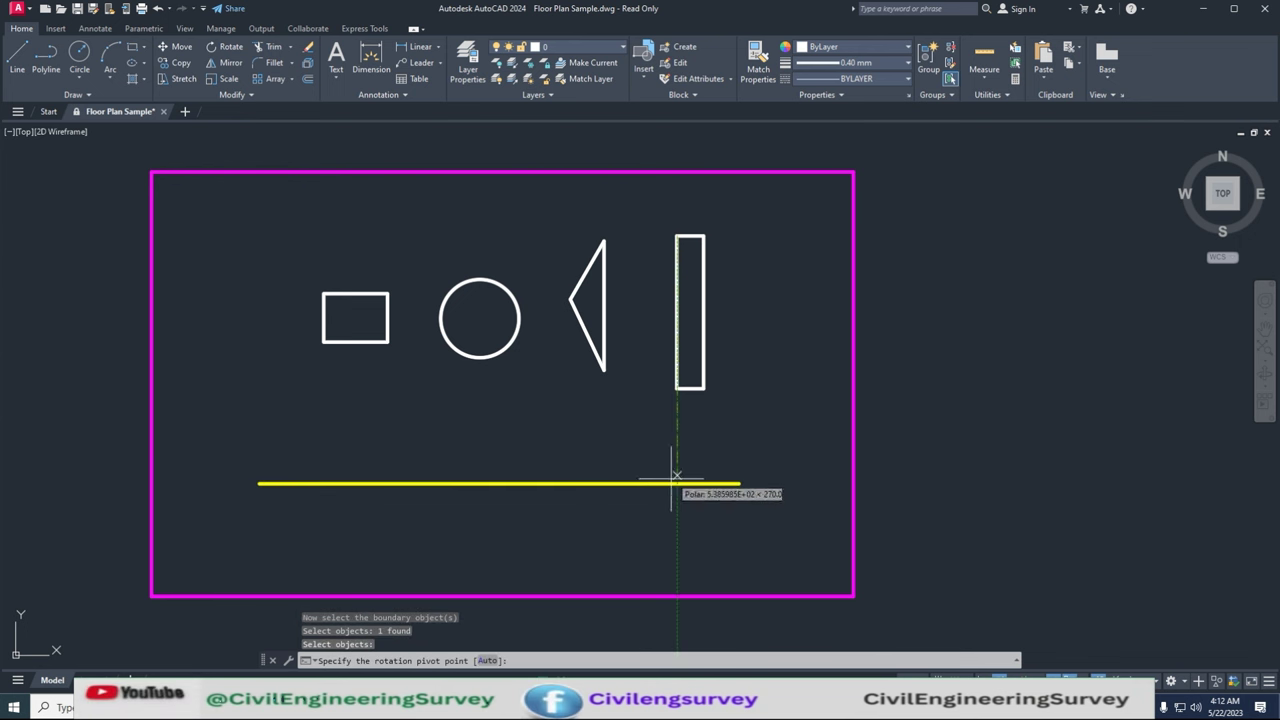
{"action": "left_click", "coordinate": [677, 483]}
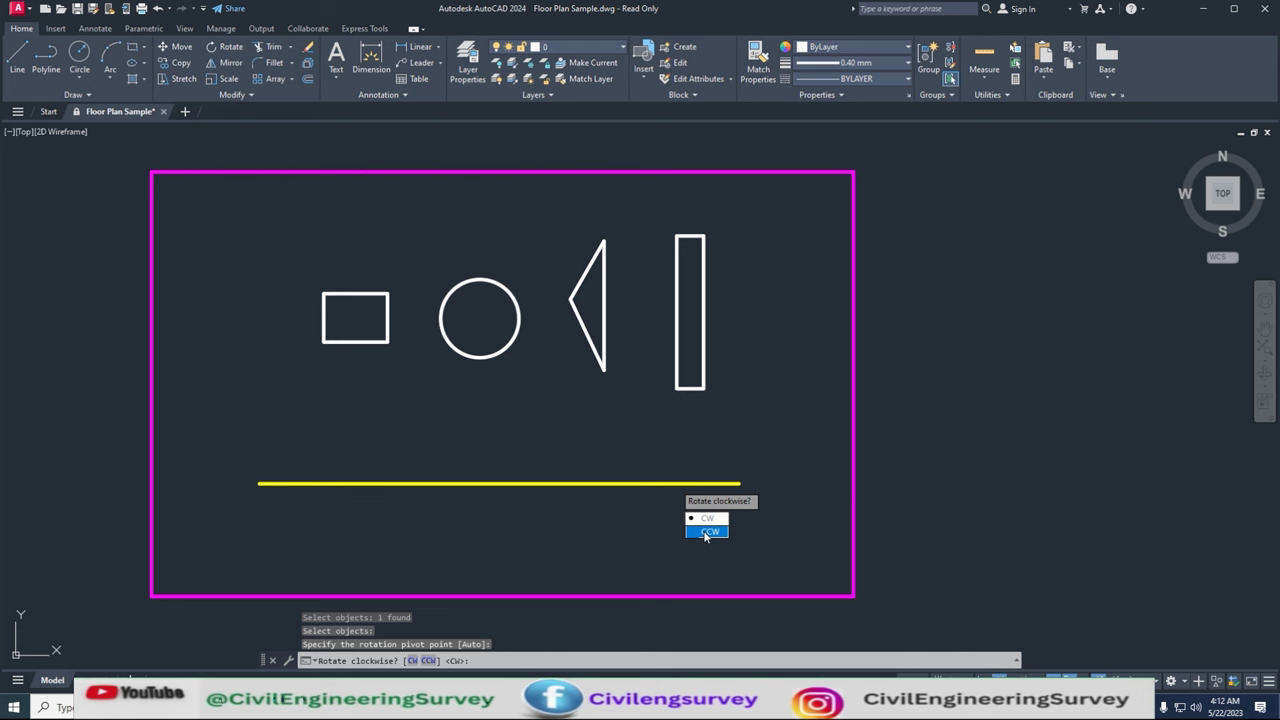
{"action": "left_click", "coordinate": [707, 518]}
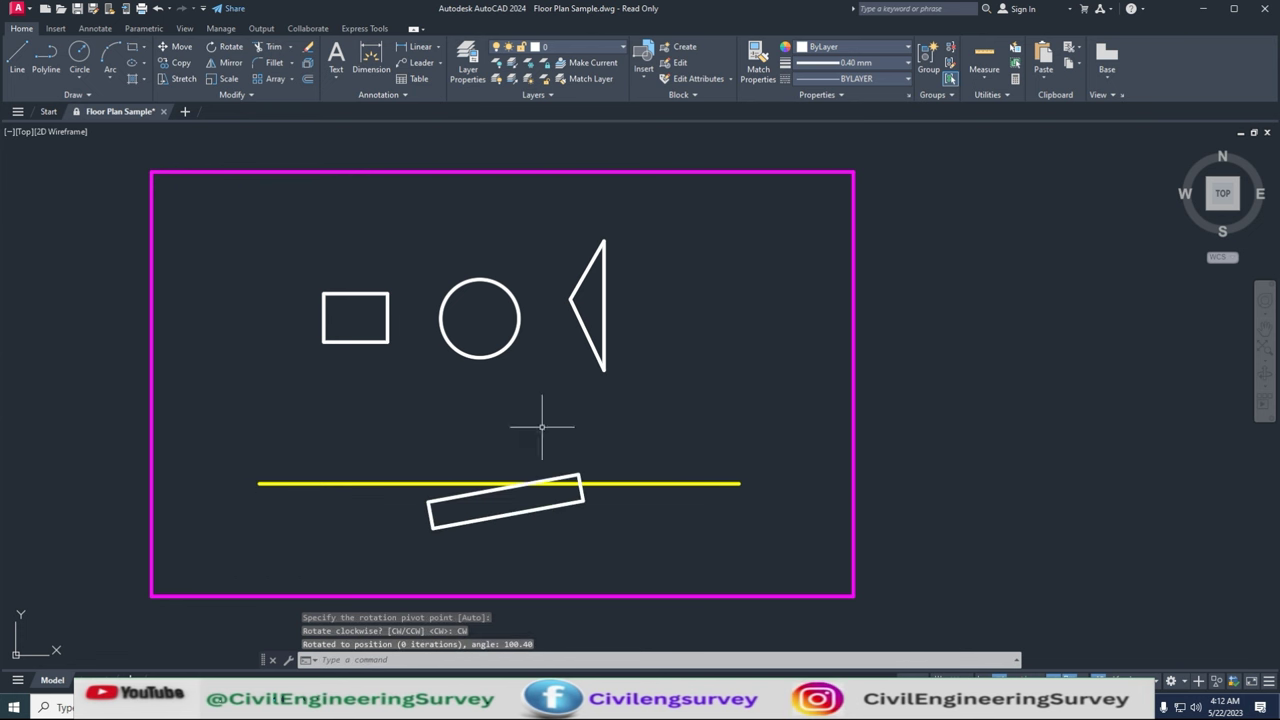
{"action": "key", "text": "ctrl+z"}
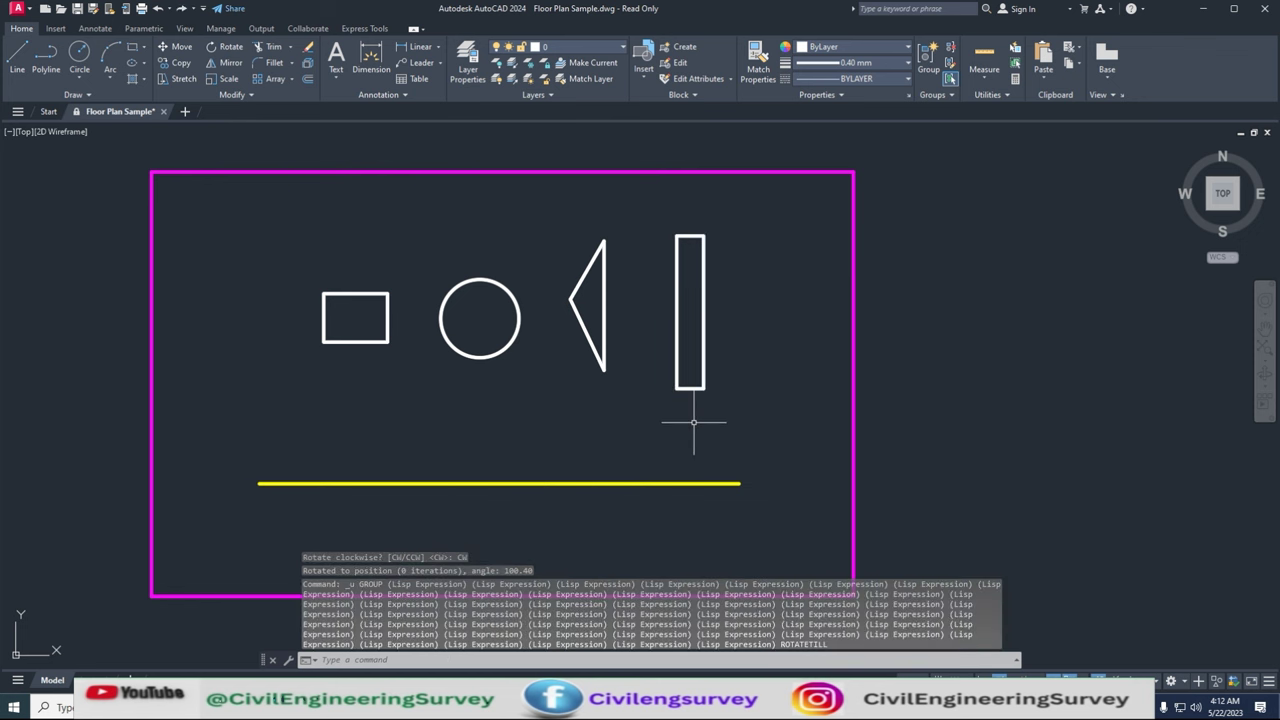
RotateTill the tall bar counterclockwise against the magenta frame, pivoting at its bottom.
{"action": "type", "text": "ROA"}
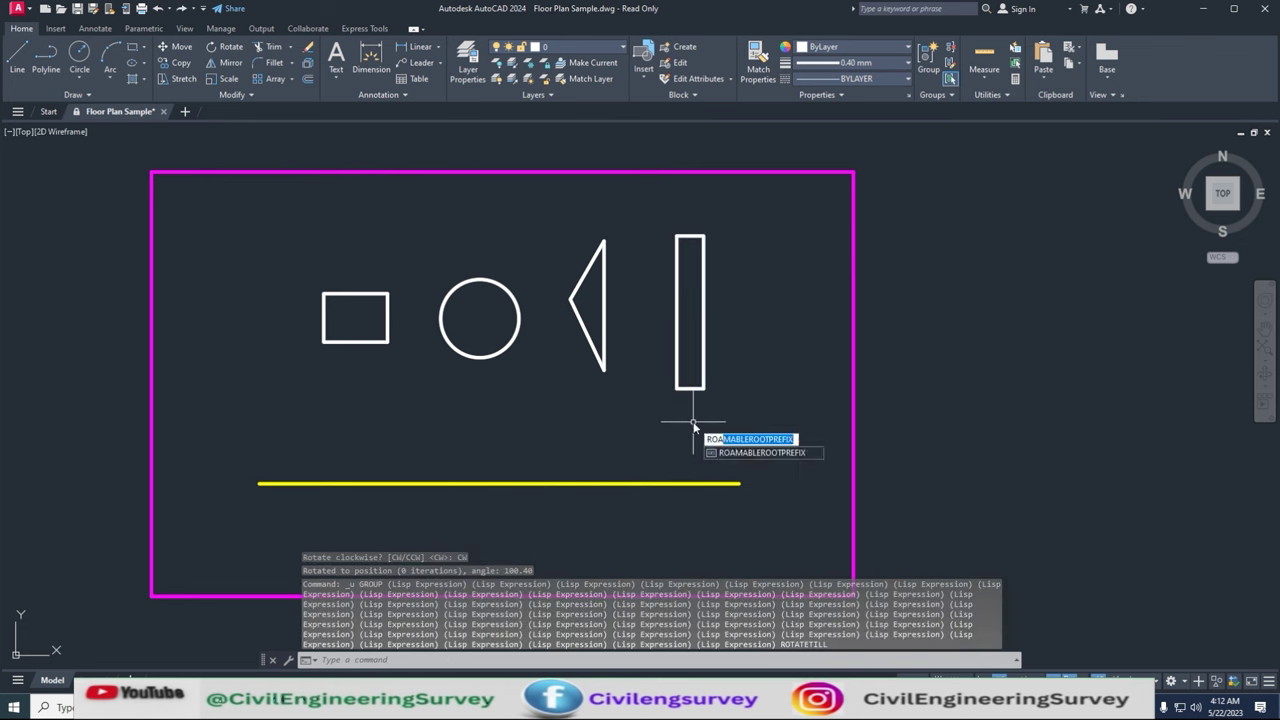
{"action": "type", "text": "ta"}
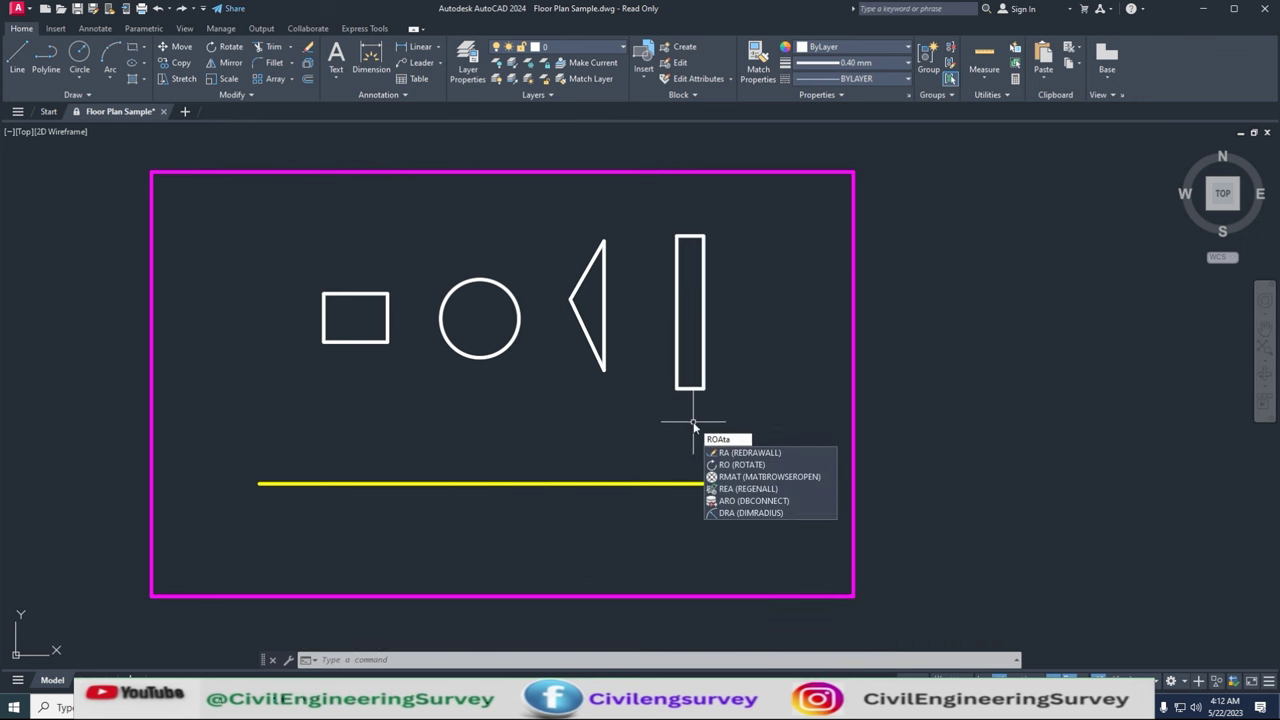
{"action": "key", "text": "BackSpace"}
{"action": "key", "text": "BackSpace"}
{"action": "type", "text": "T"}
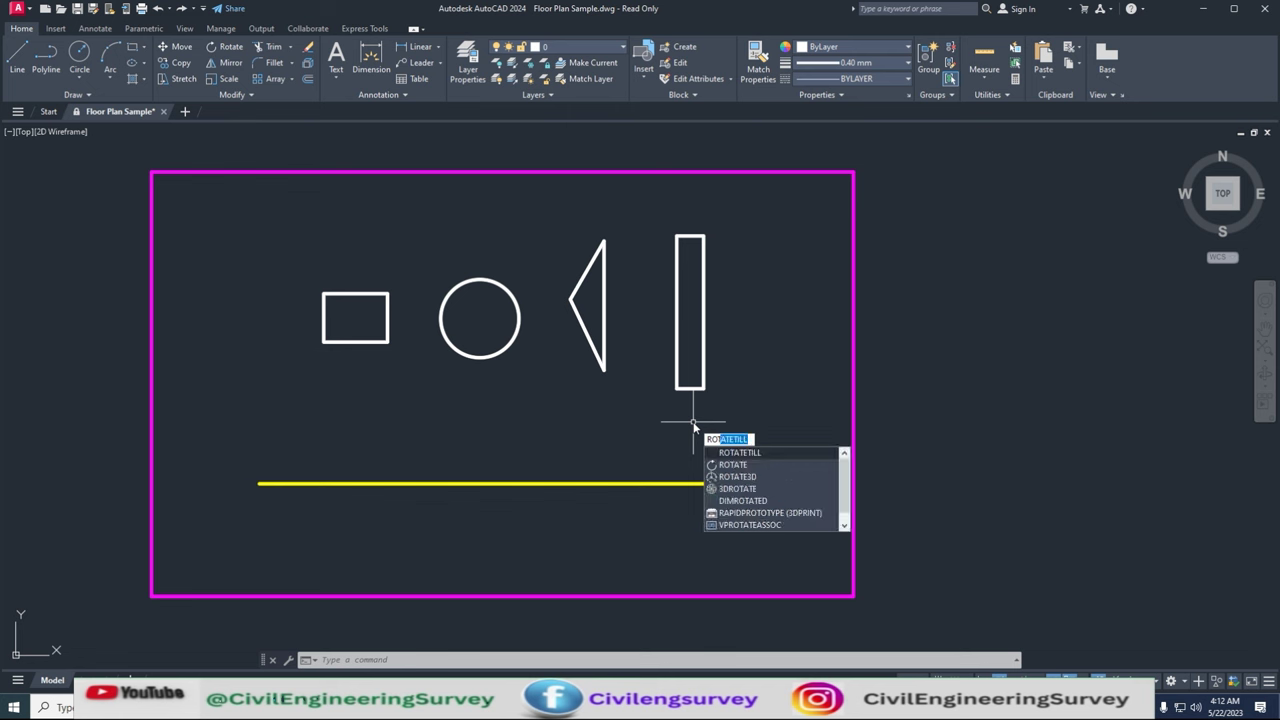
{"action": "key", "text": "Return"}
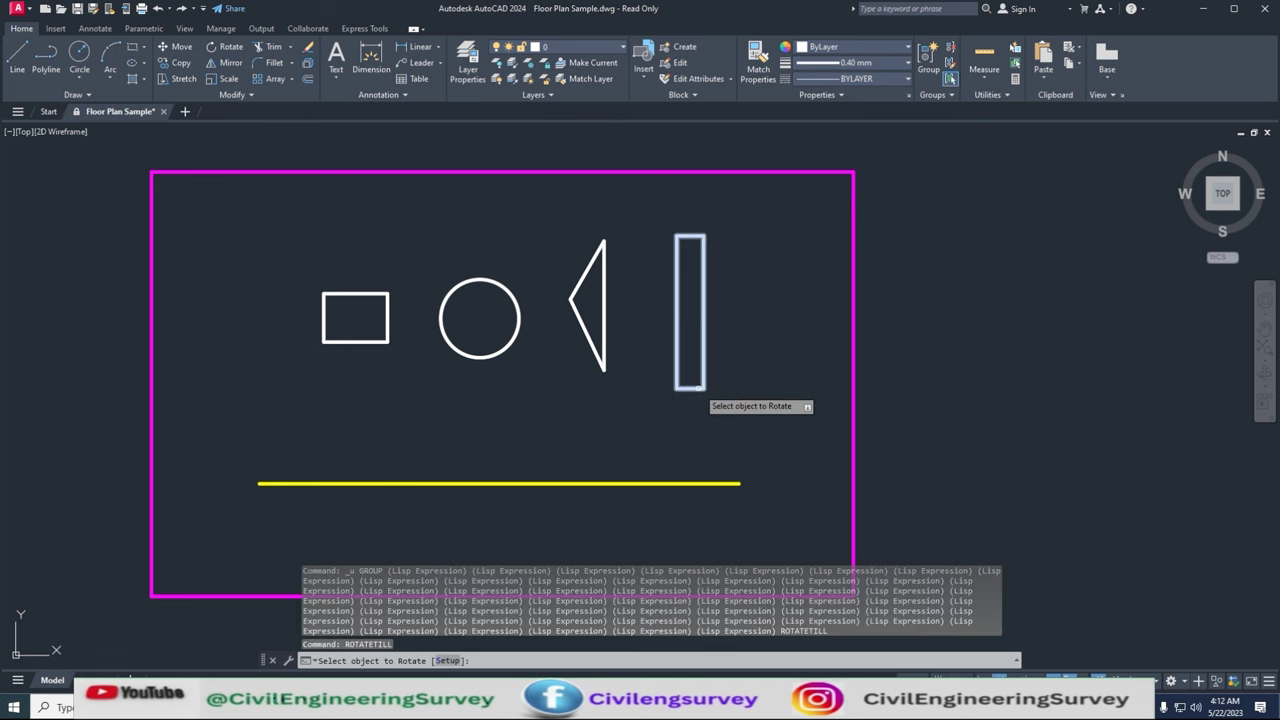
{"action": "left_click", "coordinate": [704, 389]}
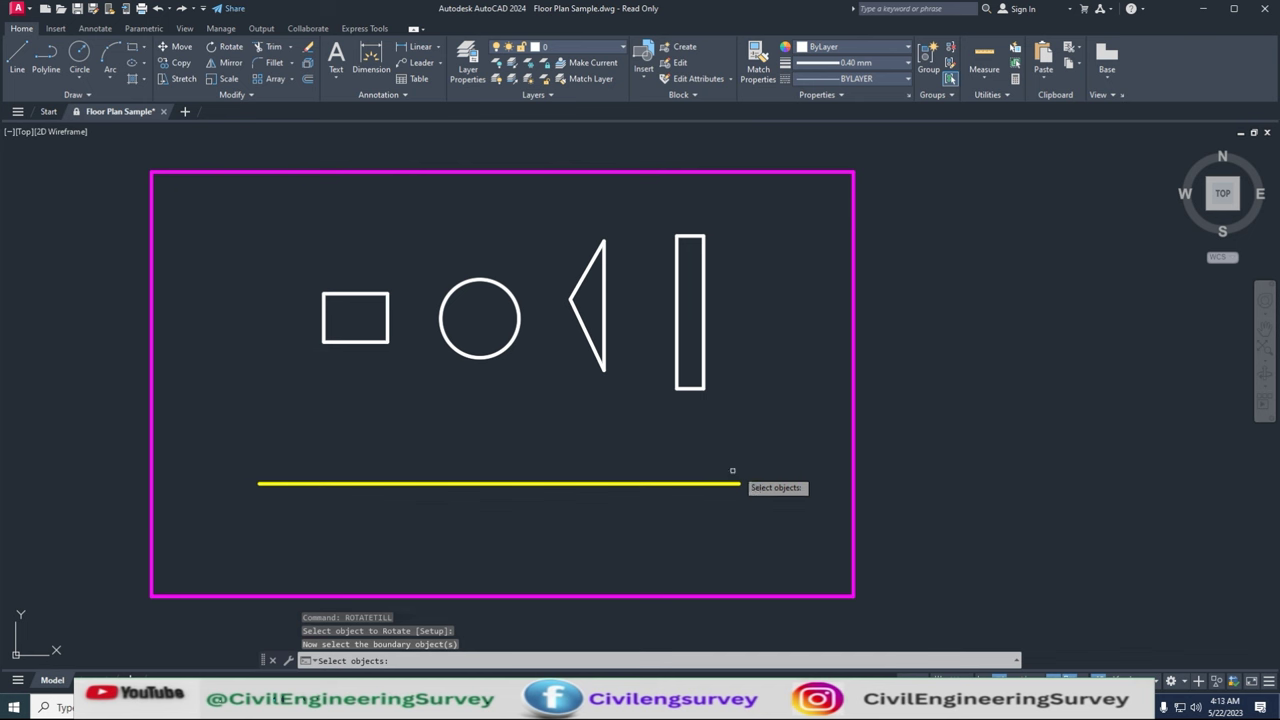
{"action": "left_click", "coordinate": [854, 398]}
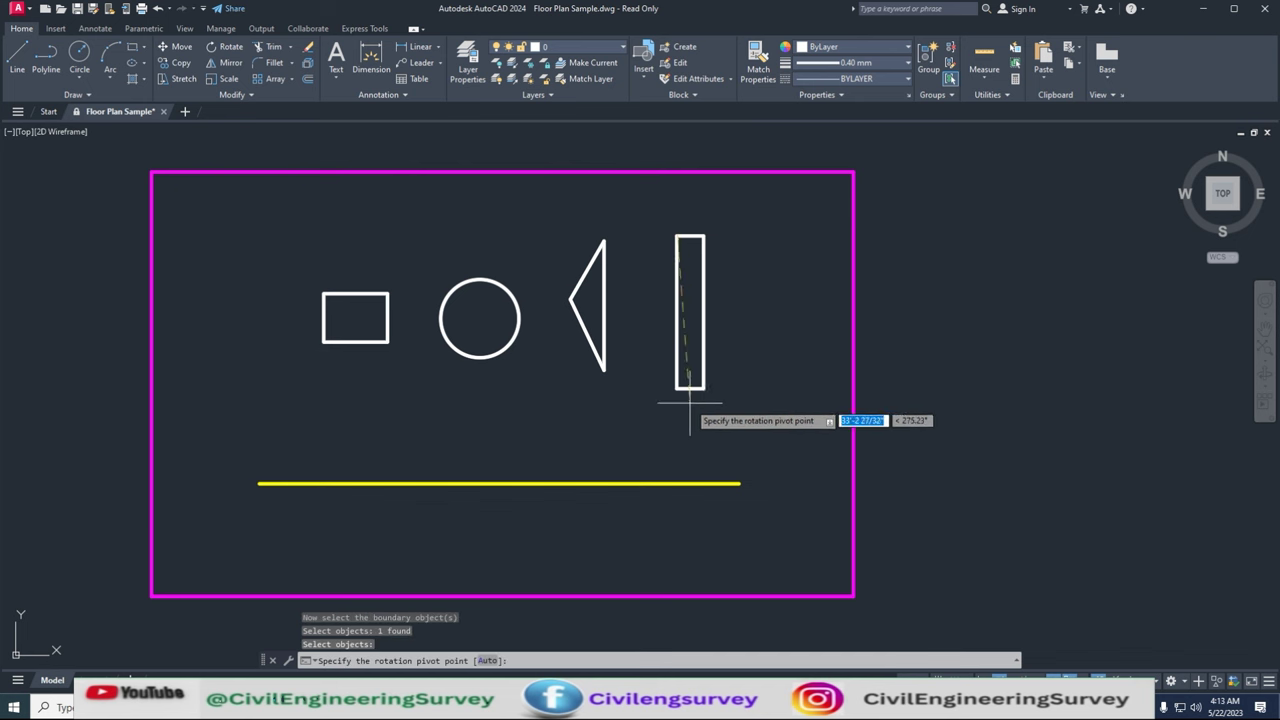
{"action": "left_click", "coordinate": [851, 237]}
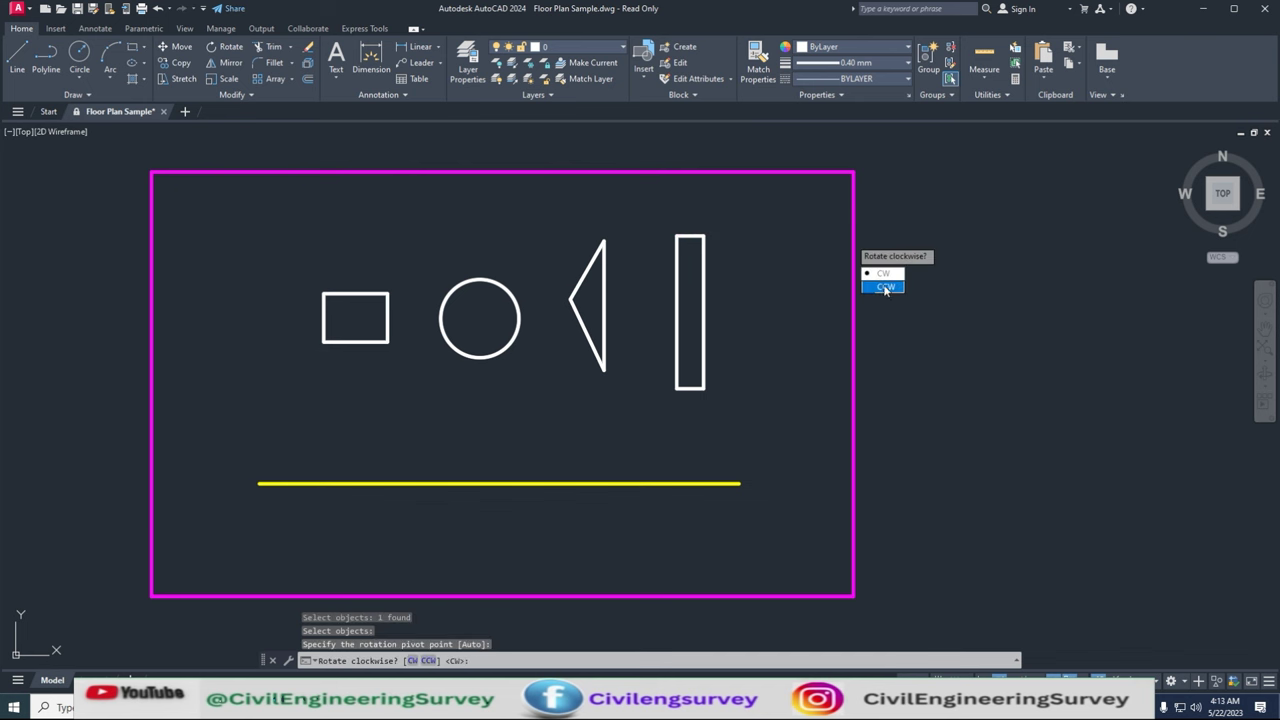
{"action": "left_click", "coordinate": [880, 288]}
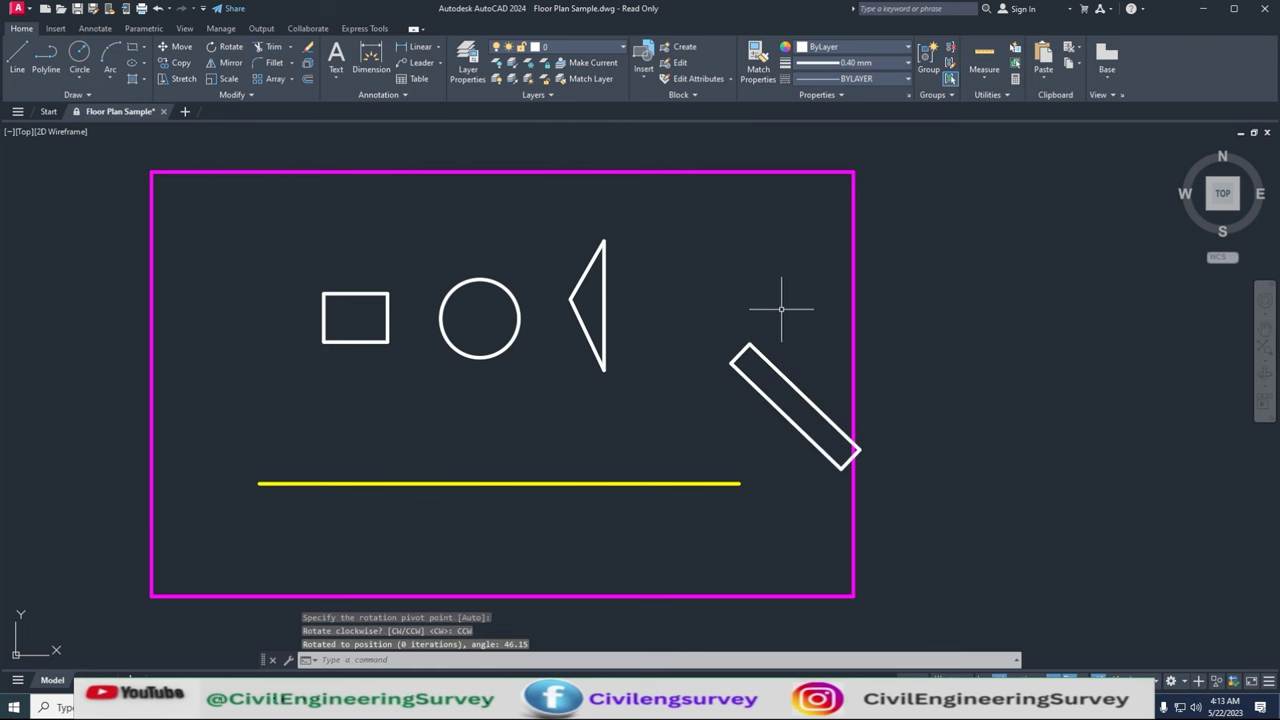
Undo the 46.15° trial rotation and start the standard ROTATE command.
{"action": "key", "text": "ctrl+z"}
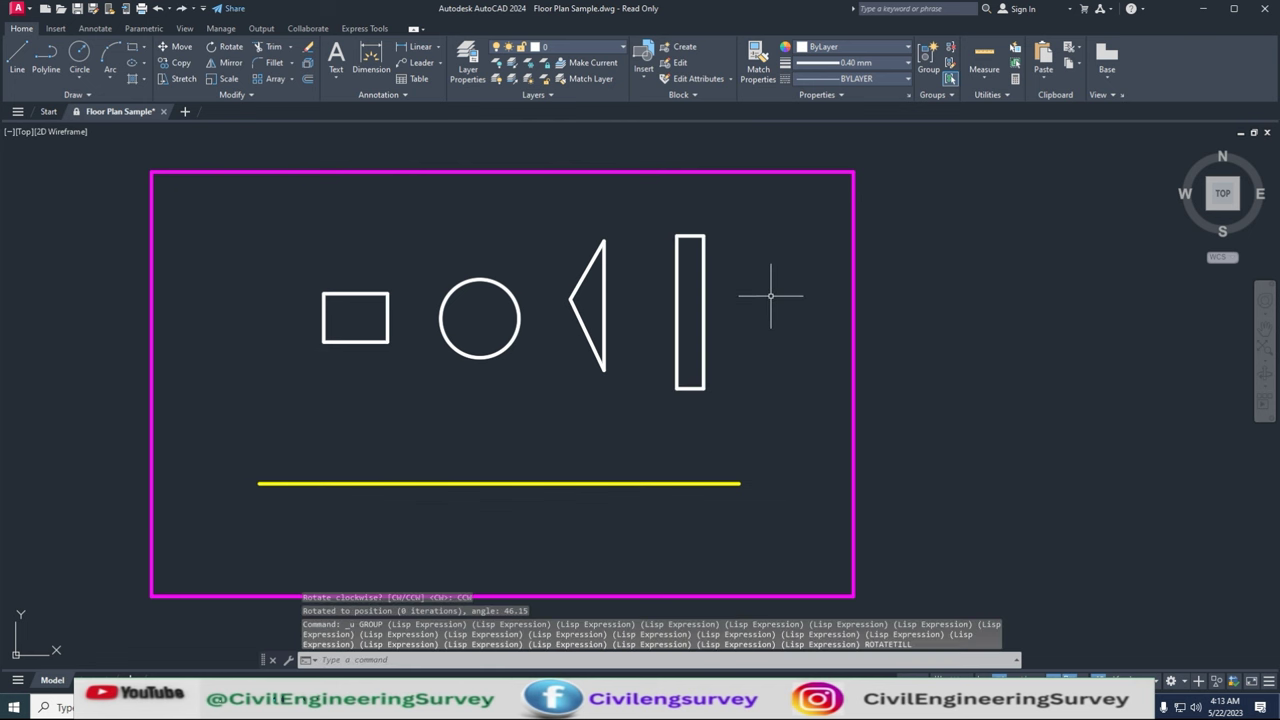
{"action": "type", "text": "rota"}
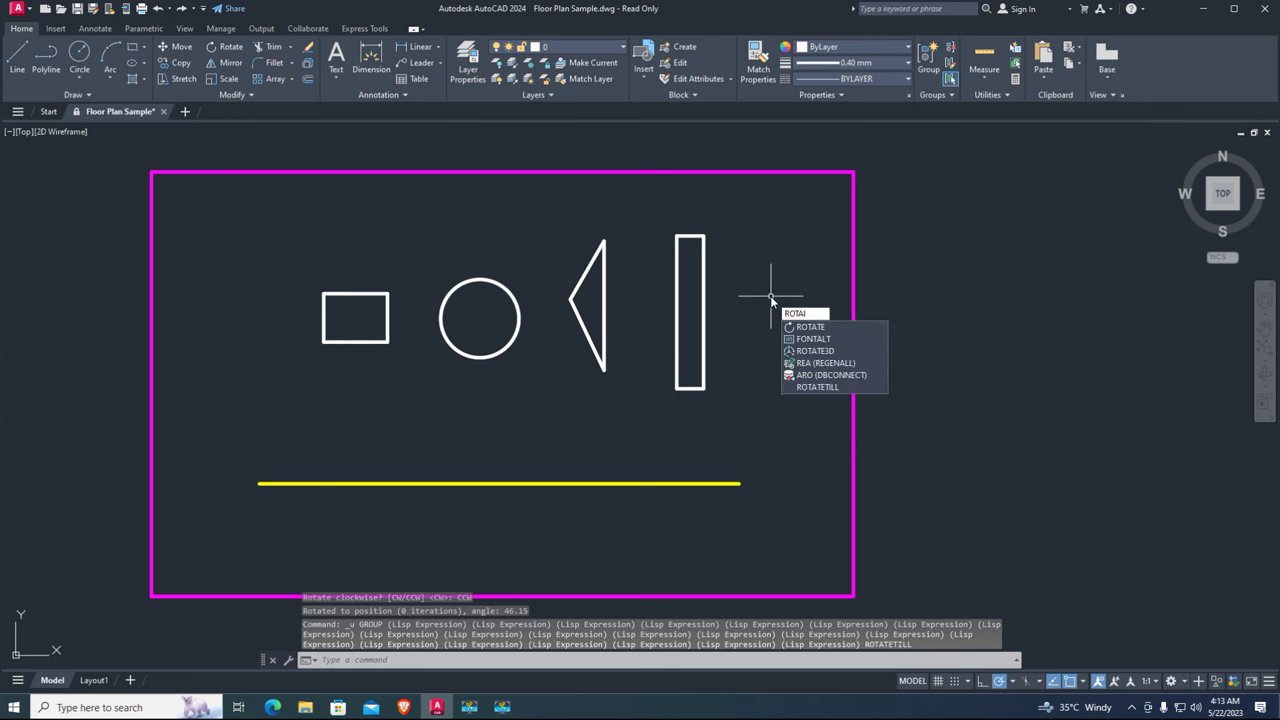
{"action": "type", "text": "TE"}
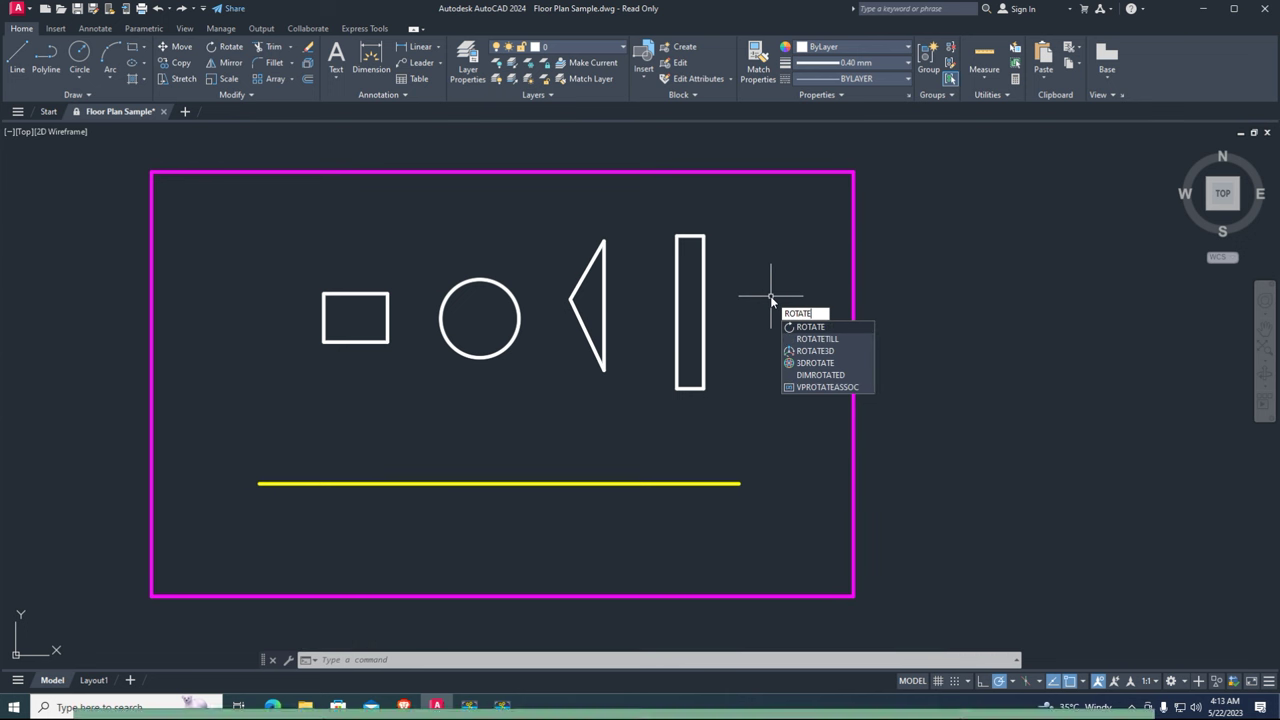
{"action": "key", "text": "Return"}
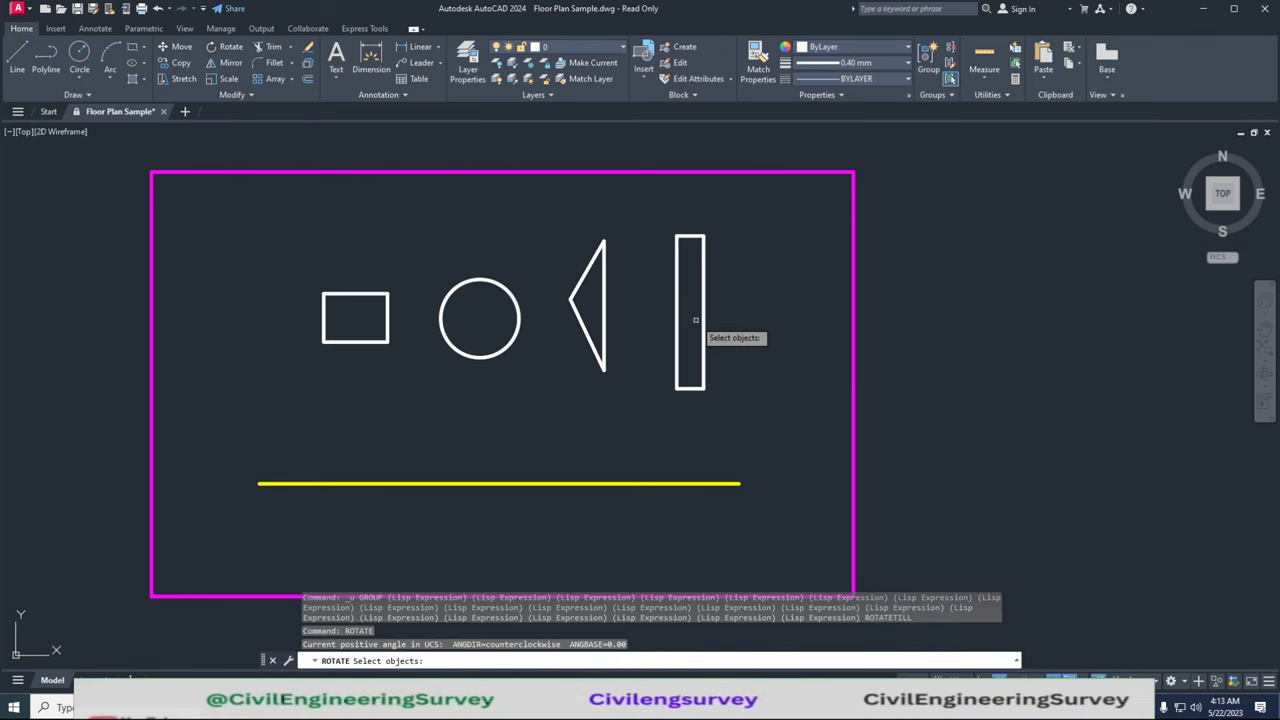
Select the tall bar for ROTATE with a base point at its bottom corner, then cancel.
{"action": "left_click", "coordinate": [704, 300]}
{"action": "key", "text": "Return"}
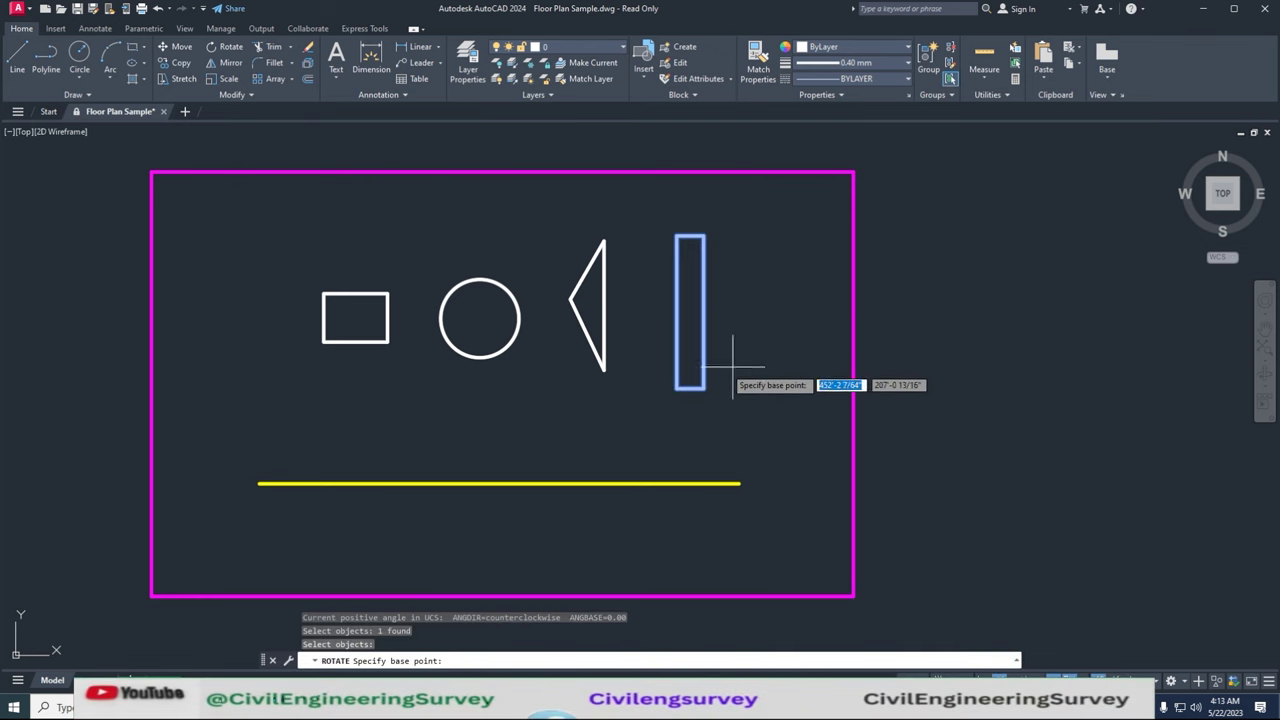
{"action": "left_click", "coordinate": [676, 389]}
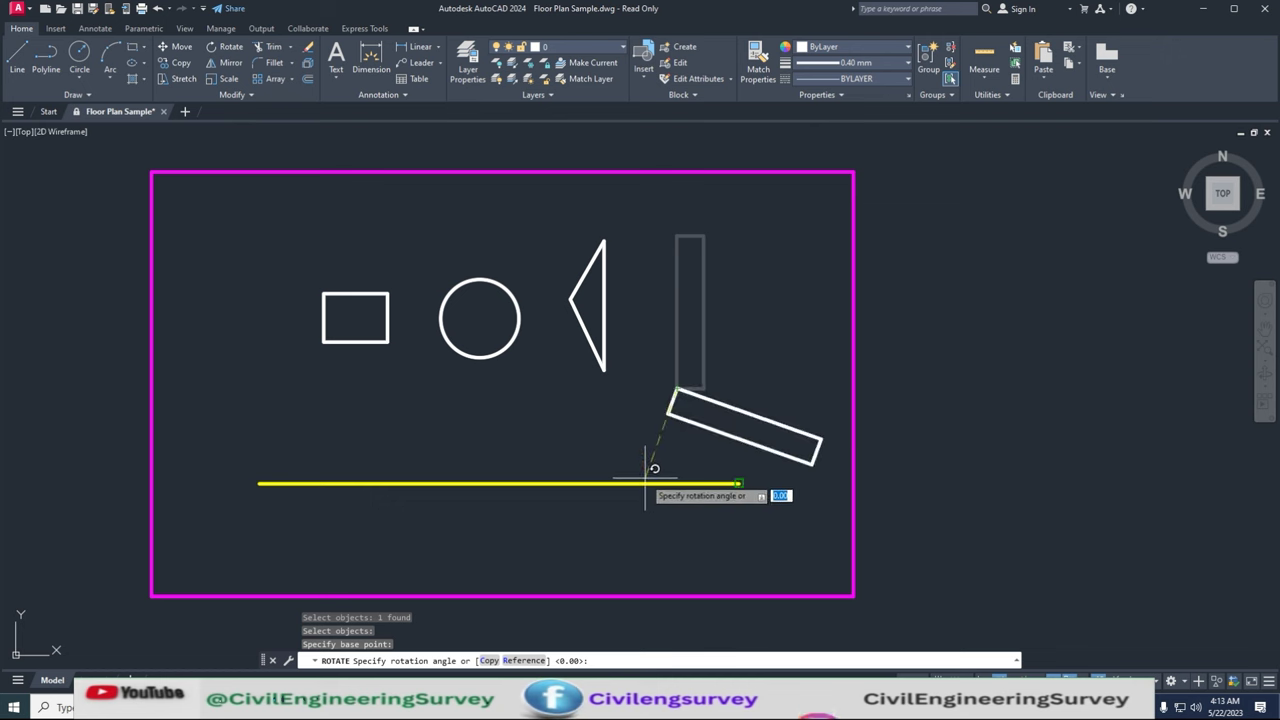
{"action": "key", "text": "Escape"}
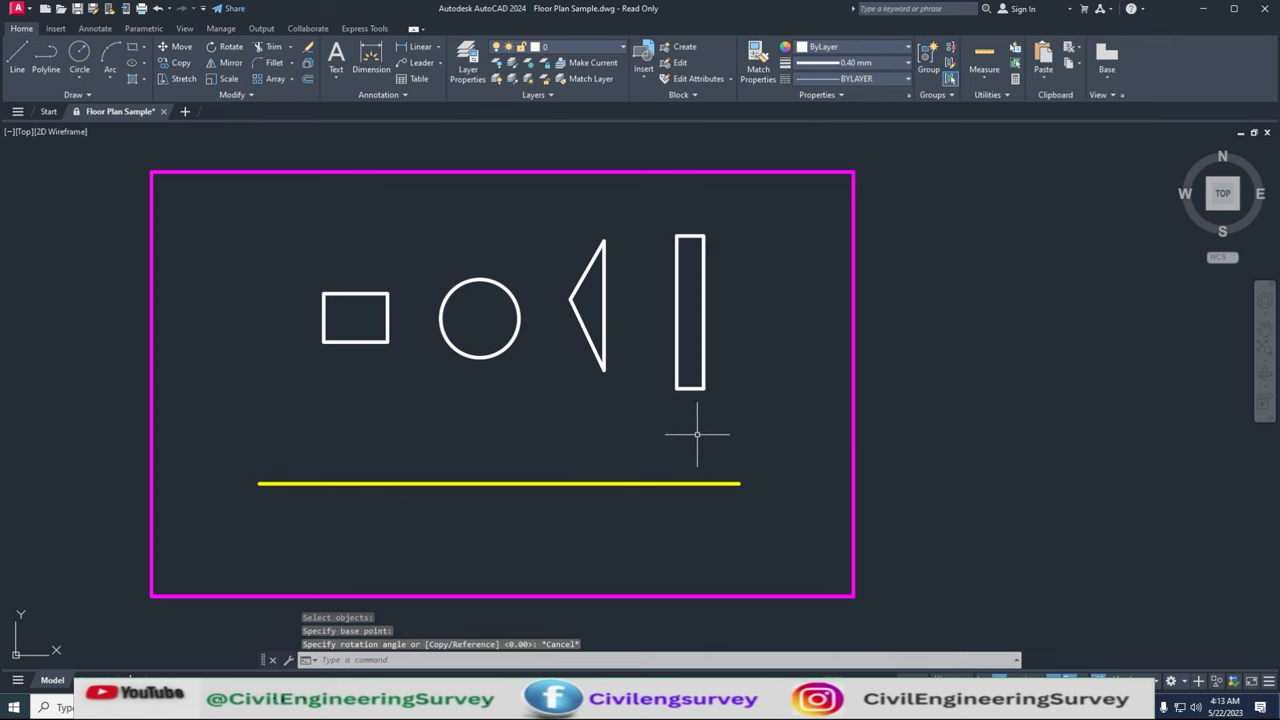
RotateTill the tall bar clockwise with Auto pivot until it touches the yellow line (308.72°).
{"action": "type", "text": "ROtatetill"}
{"action": "key", "text": "Return"}
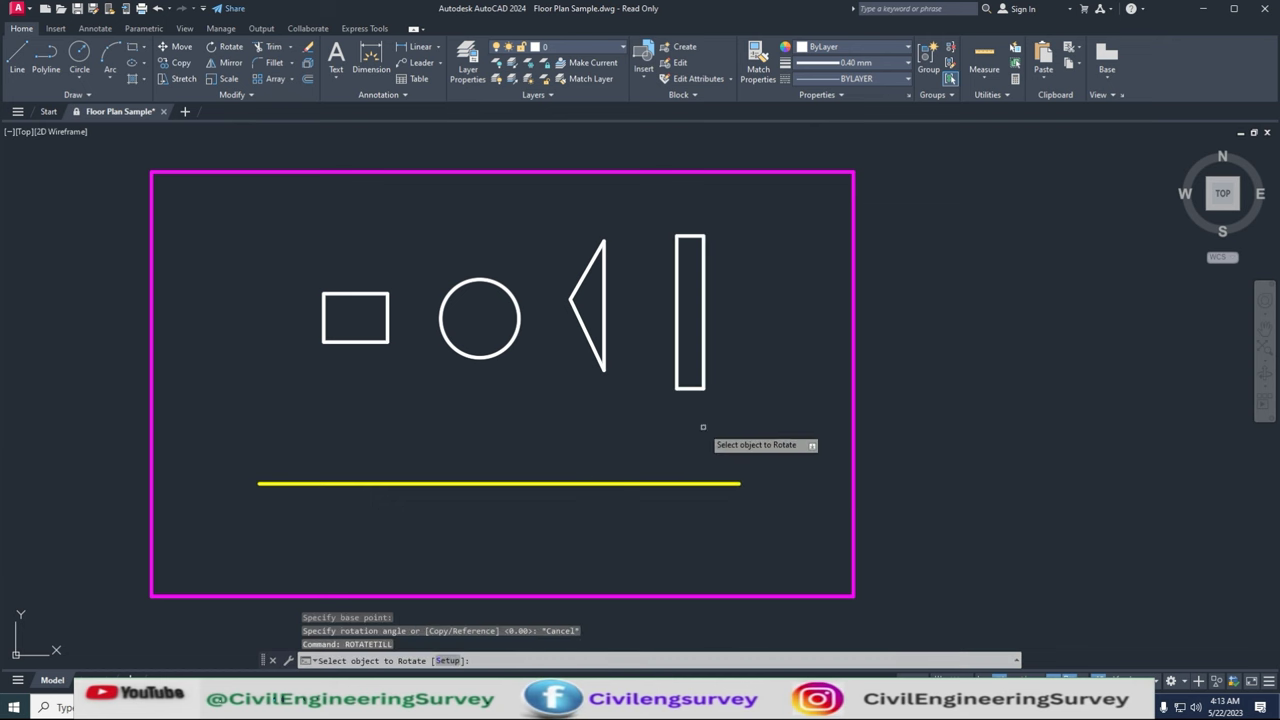
{"action": "left_click", "coordinate": [688, 234]}
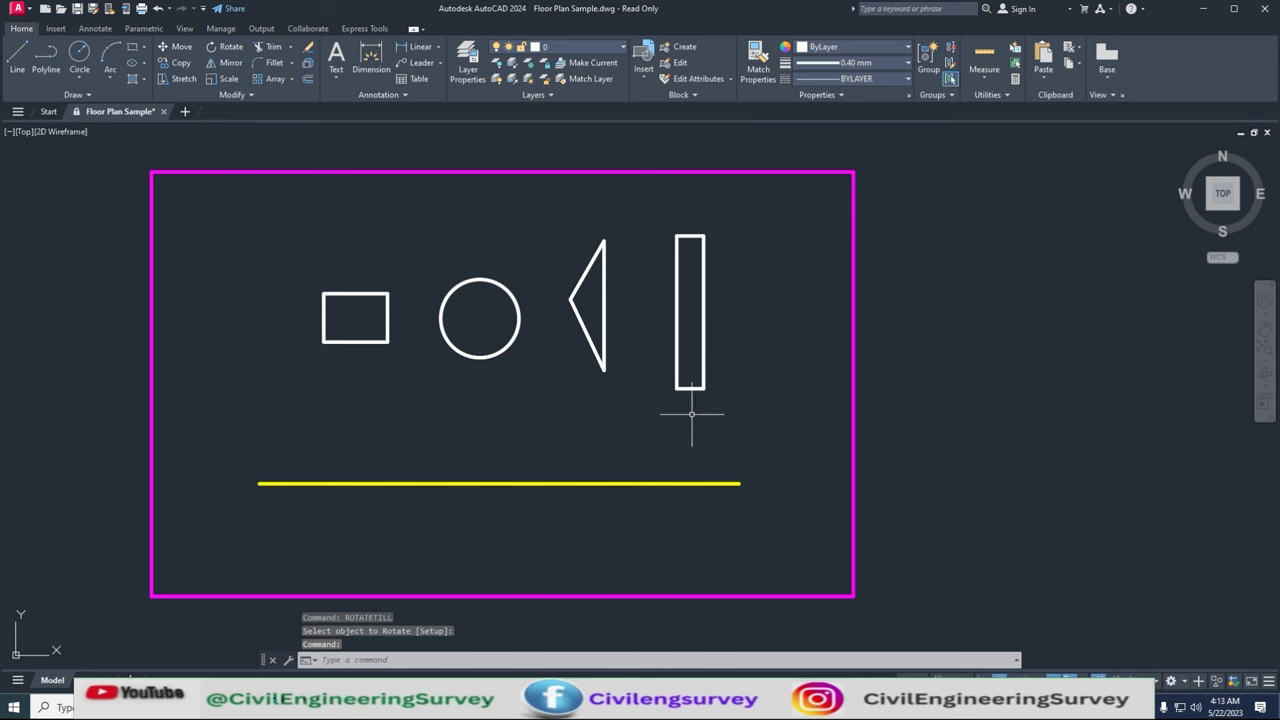
{"action": "key", "text": "Return"}
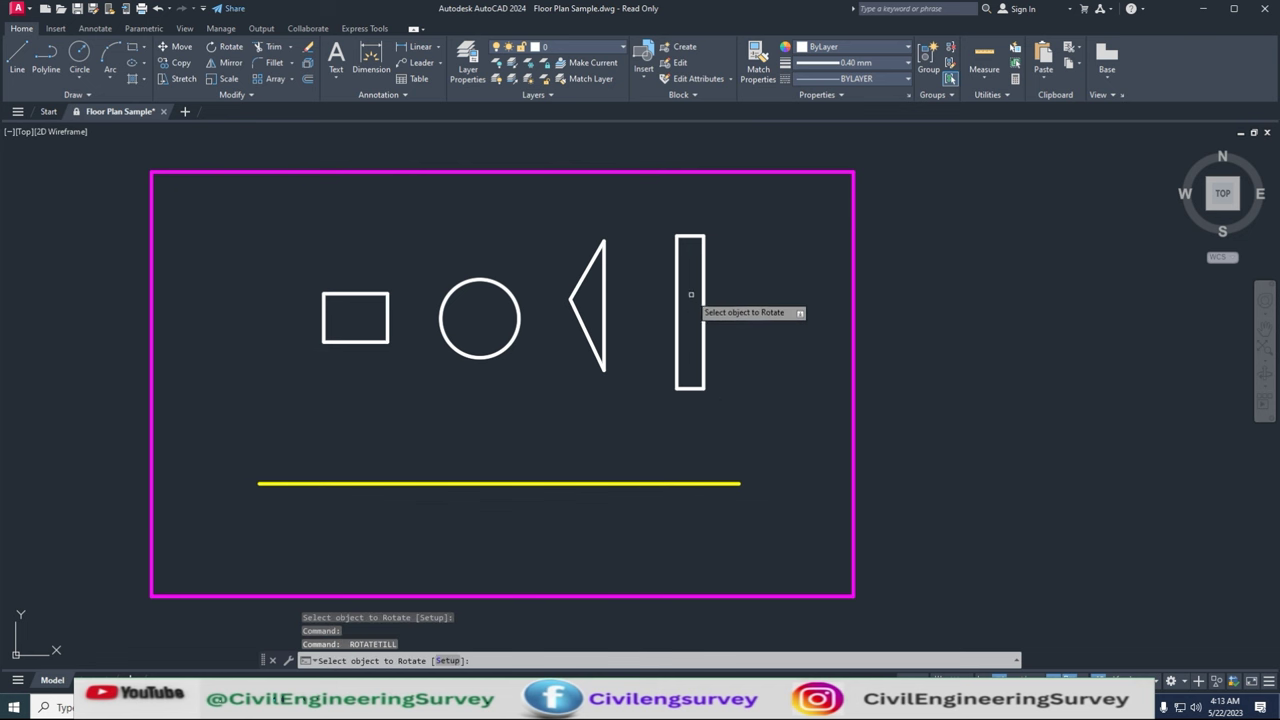
{"action": "left_click", "coordinate": [688, 237]}
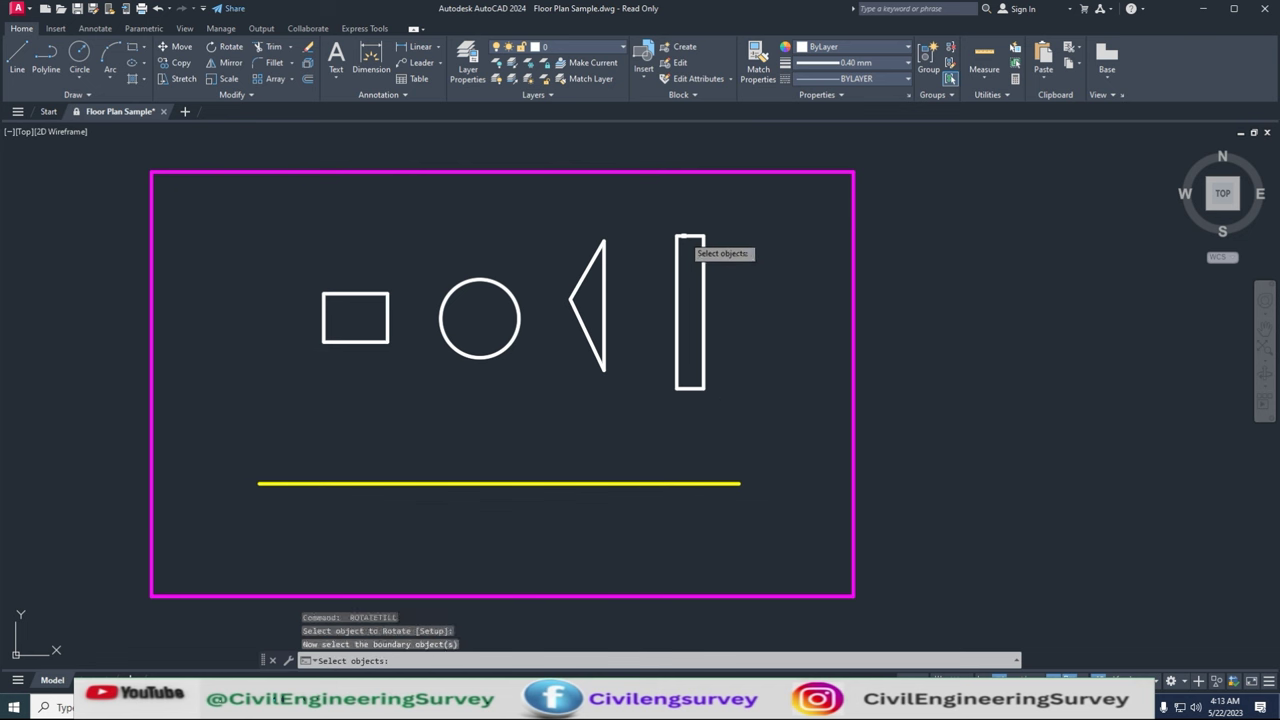
{"action": "left_click", "coordinate": [686, 484]}
{"action": "key", "text": "Return"}
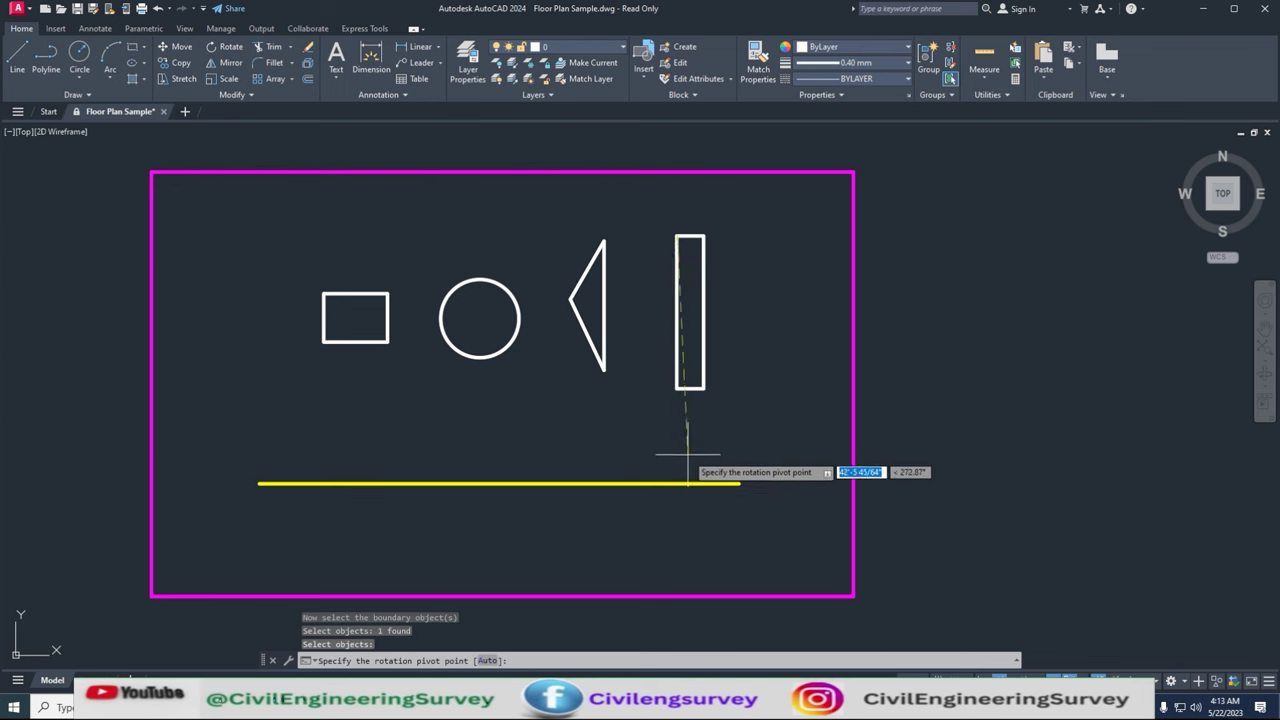
{"action": "key", "text": "Return"}
{"action": "left_click", "coordinate": [645, 488]}
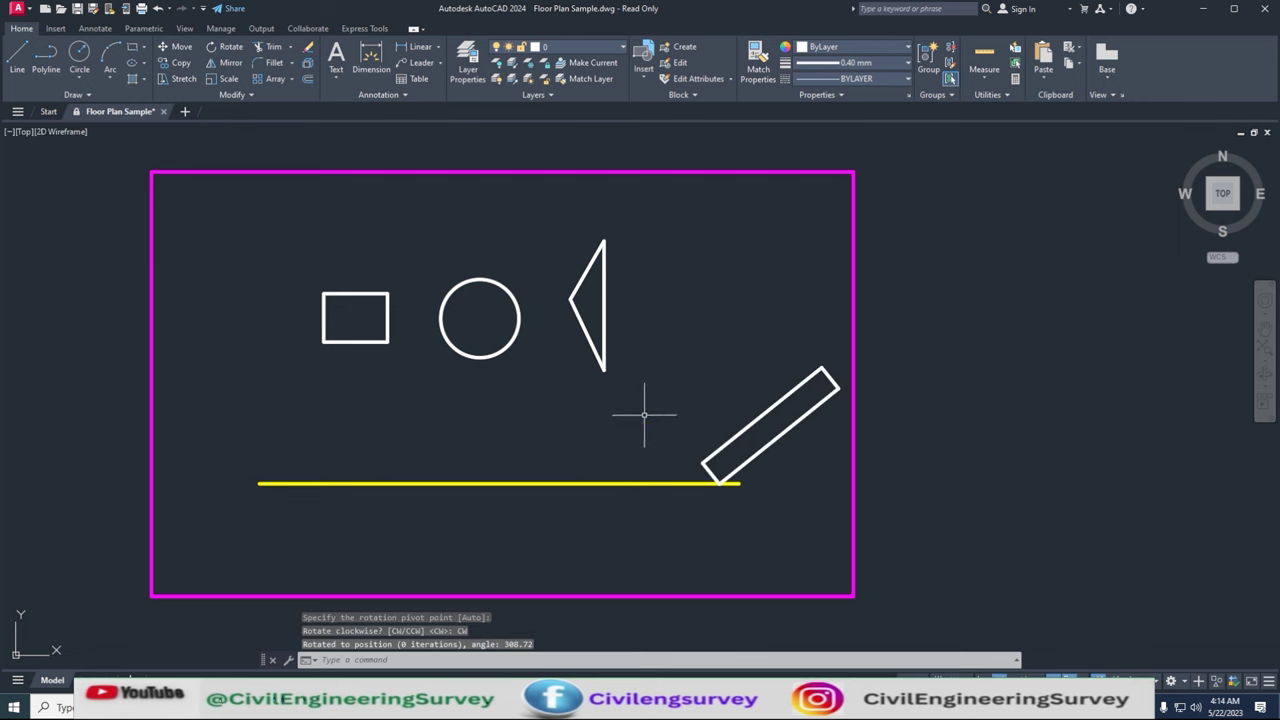
{"action": "key", "text": "Escape"}
Make a first MoveTill attempt with the yellow line and triangle, setting a downward direction.
{"action": "type", "text": "o"}
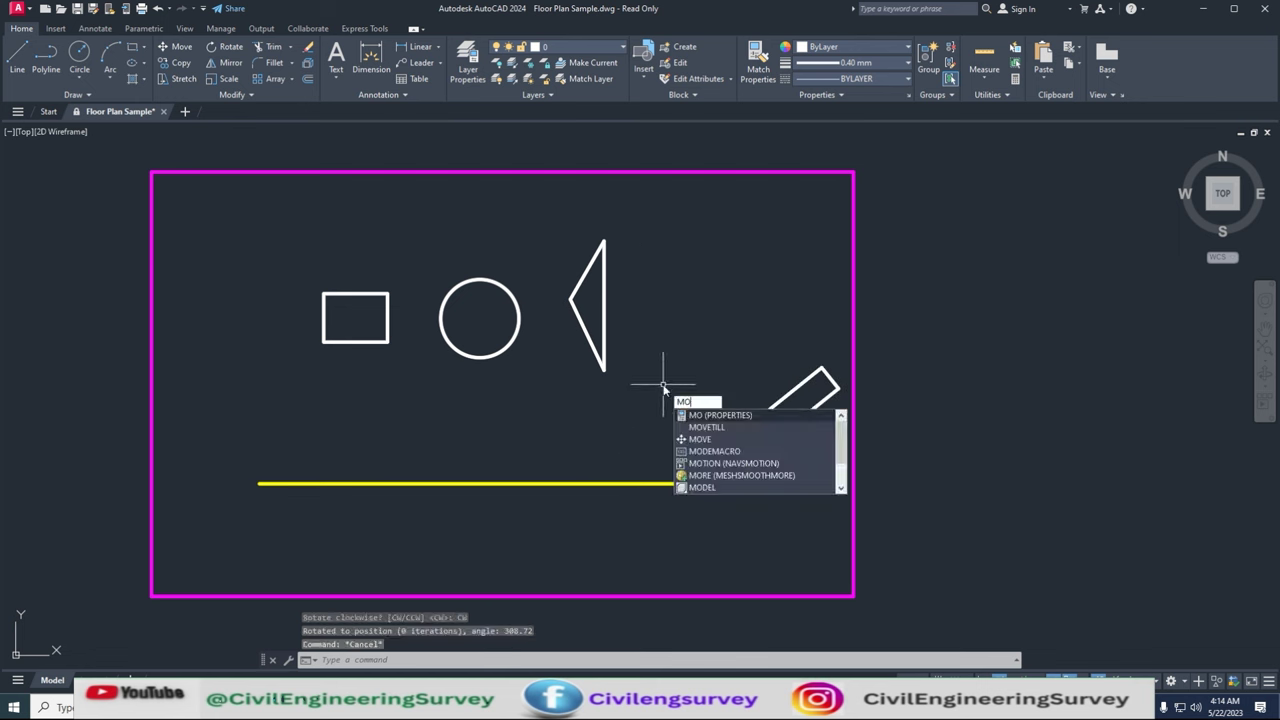
{"action": "type", "text": "ve"}
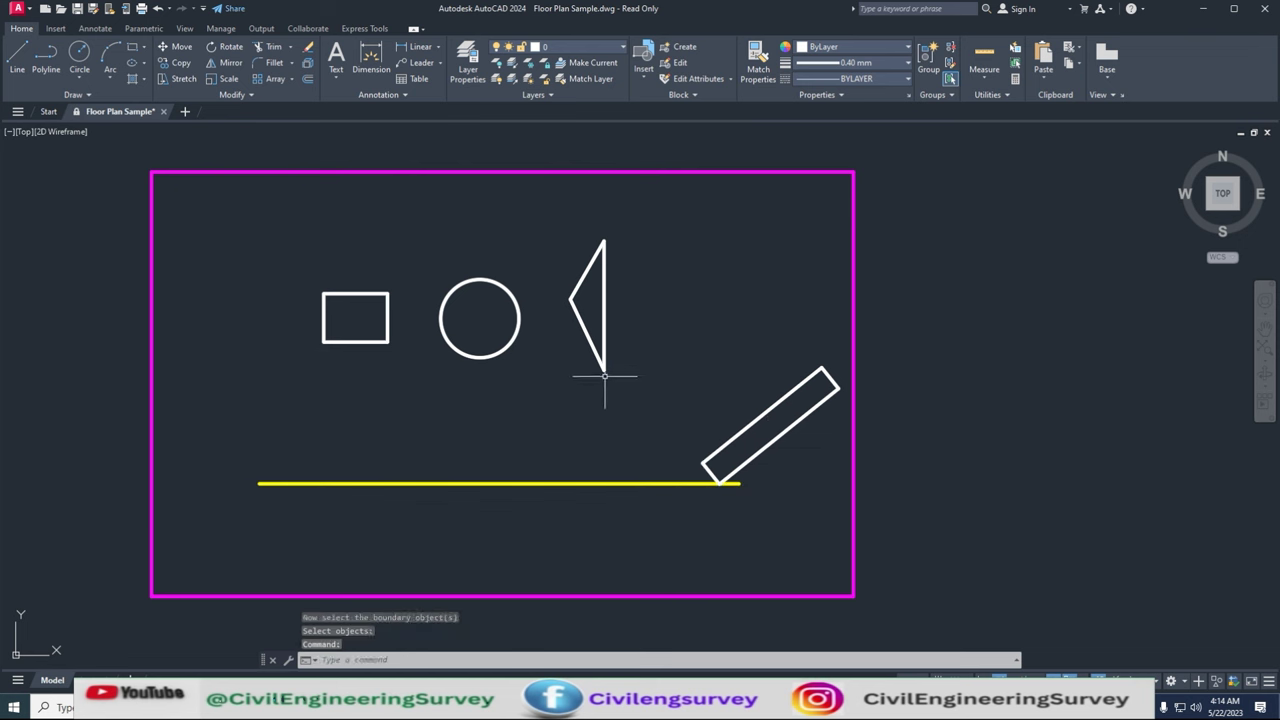
{"action": "left_click_drag", "start_coordinate": [586, 492], "coordinate": [608, 443]}
{"action": "key", "text": "Return"}
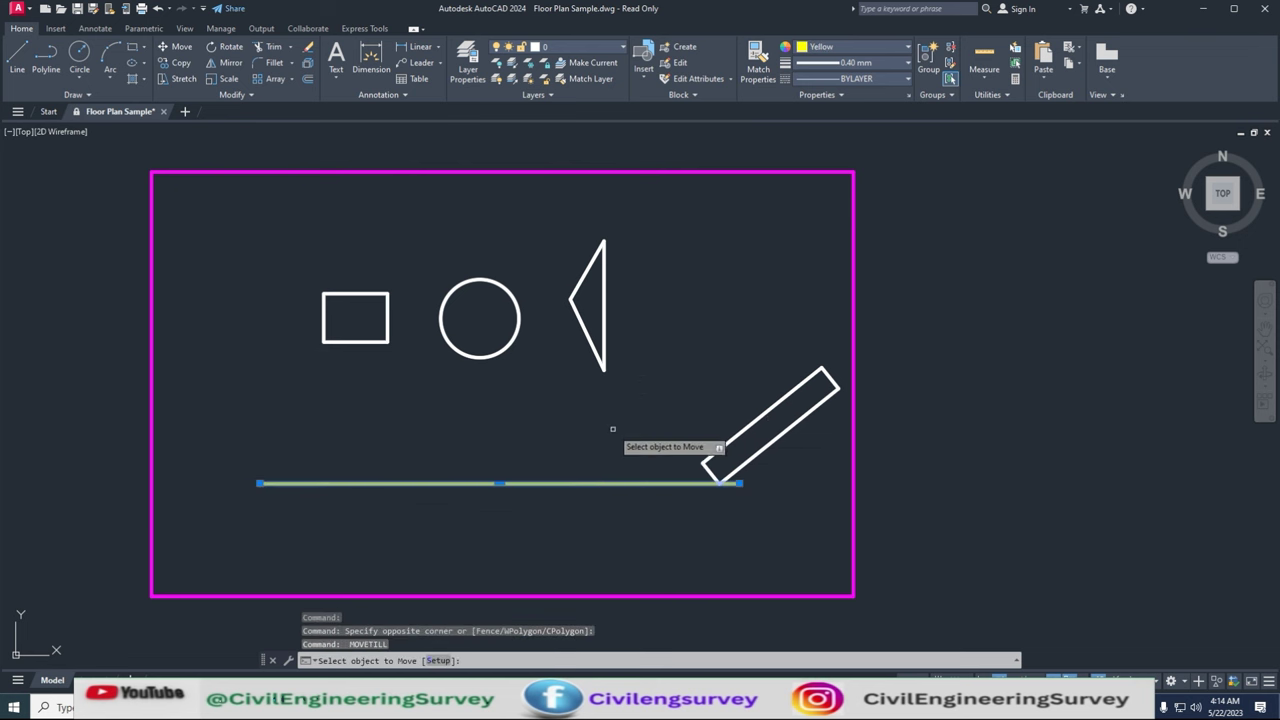
{"action": "key", "text": "Escape"}
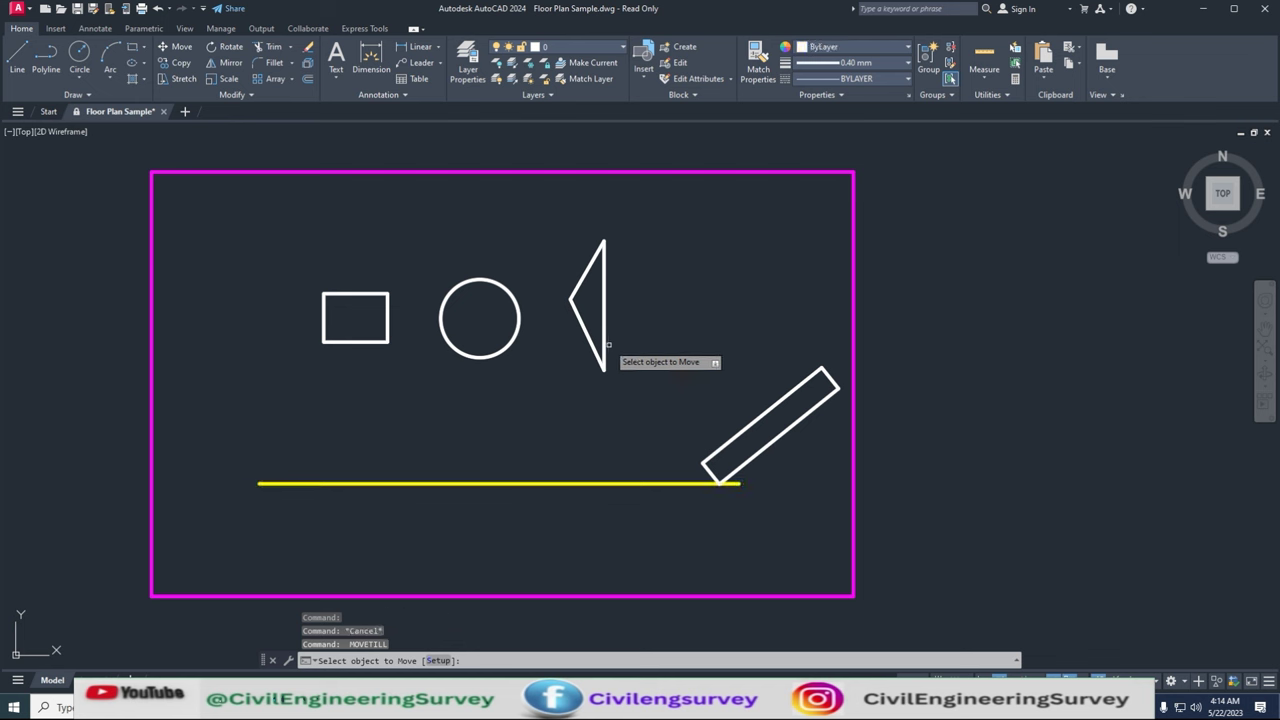
{"action": "left_click", "coordinate": [603, 326]}
{"action": "key", "text": "Return"}
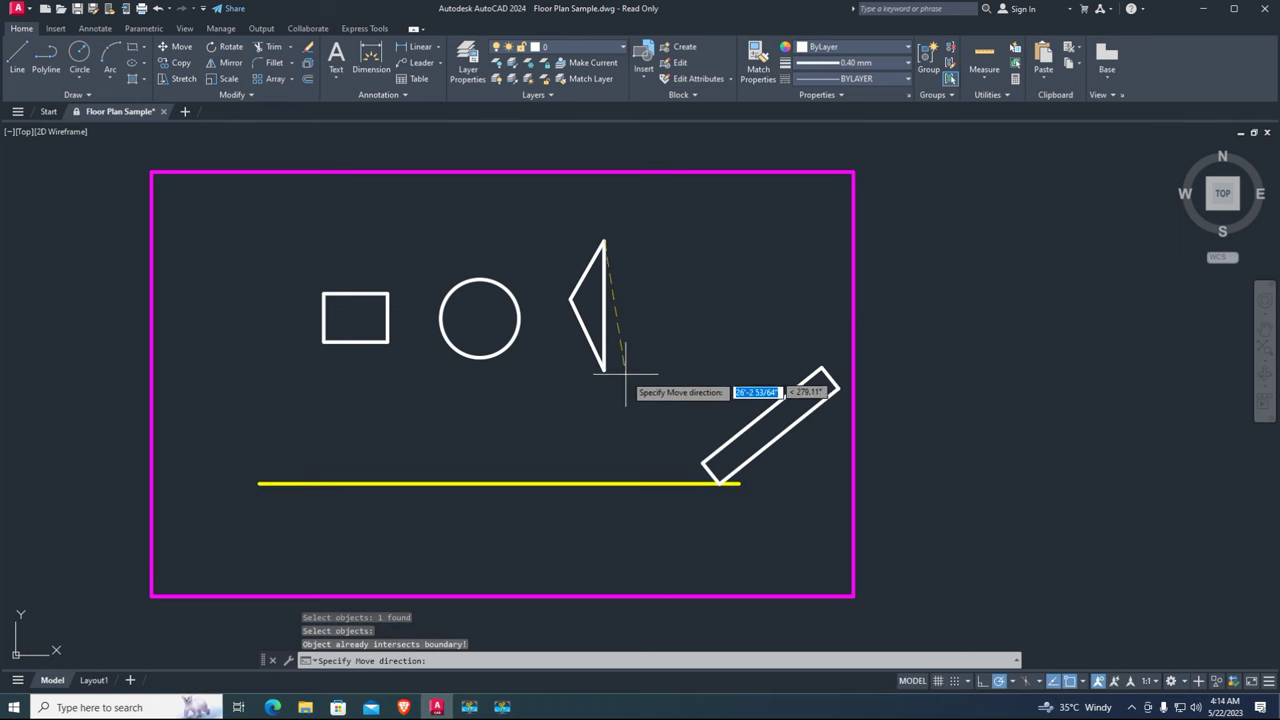
{"action": "left_click", "coordinate": [603, 487]}
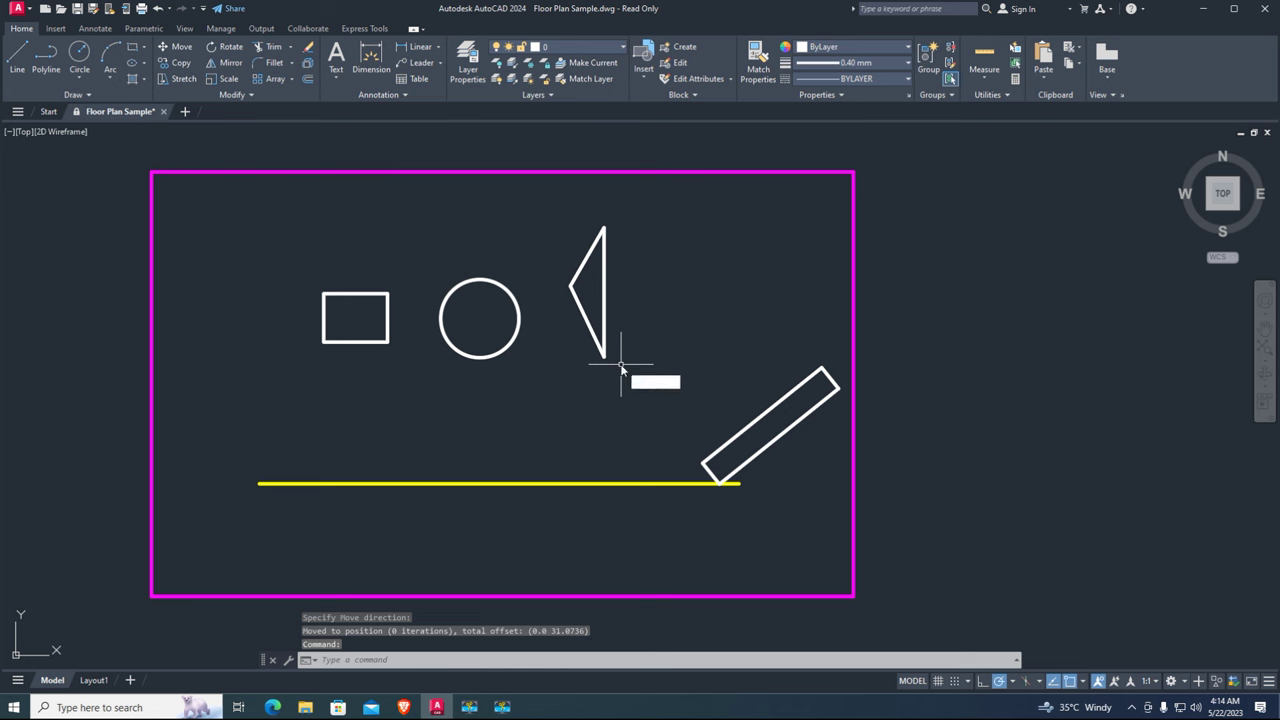
MoveTill the triangle straight down onto the yellow line, then undo the move.
{"action": "type", "text": "movetill"}
{"action": "key", "text": "Return"}
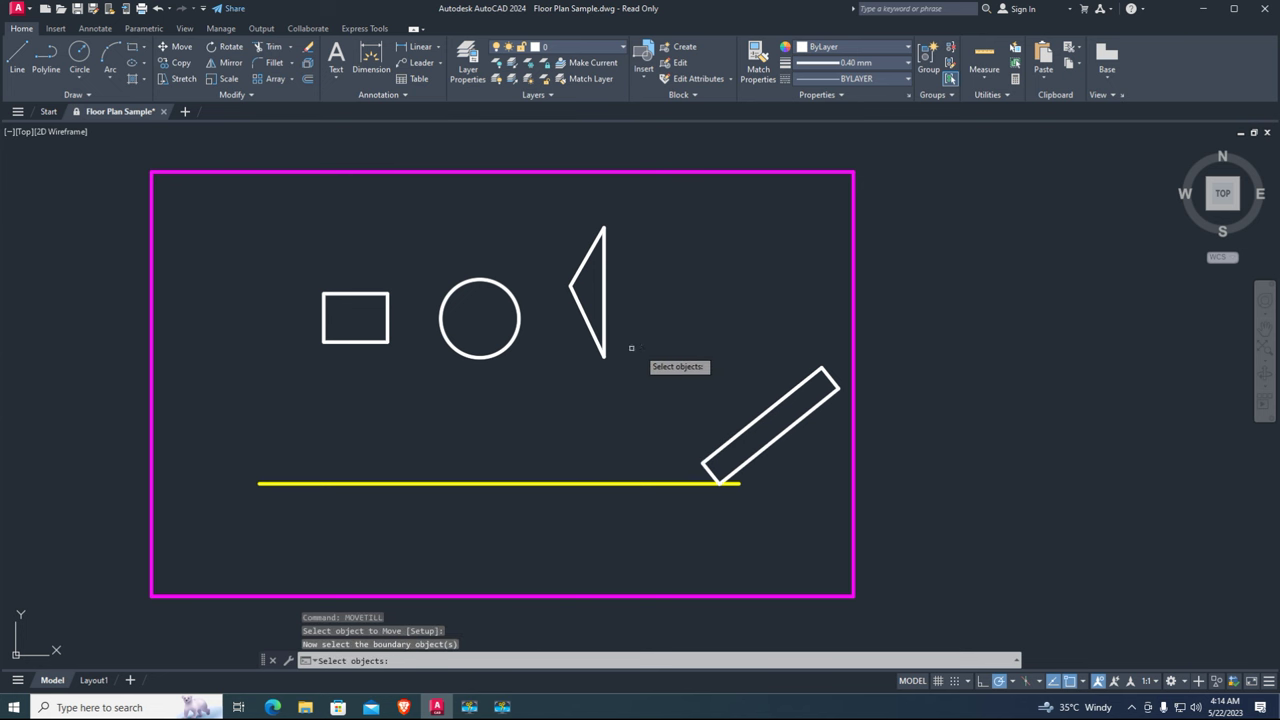
{"action": "key", "text": "Return"}
{"action": "left_click", "coordinate": [584, 470]}
{"action": "key", "text": "Return"}
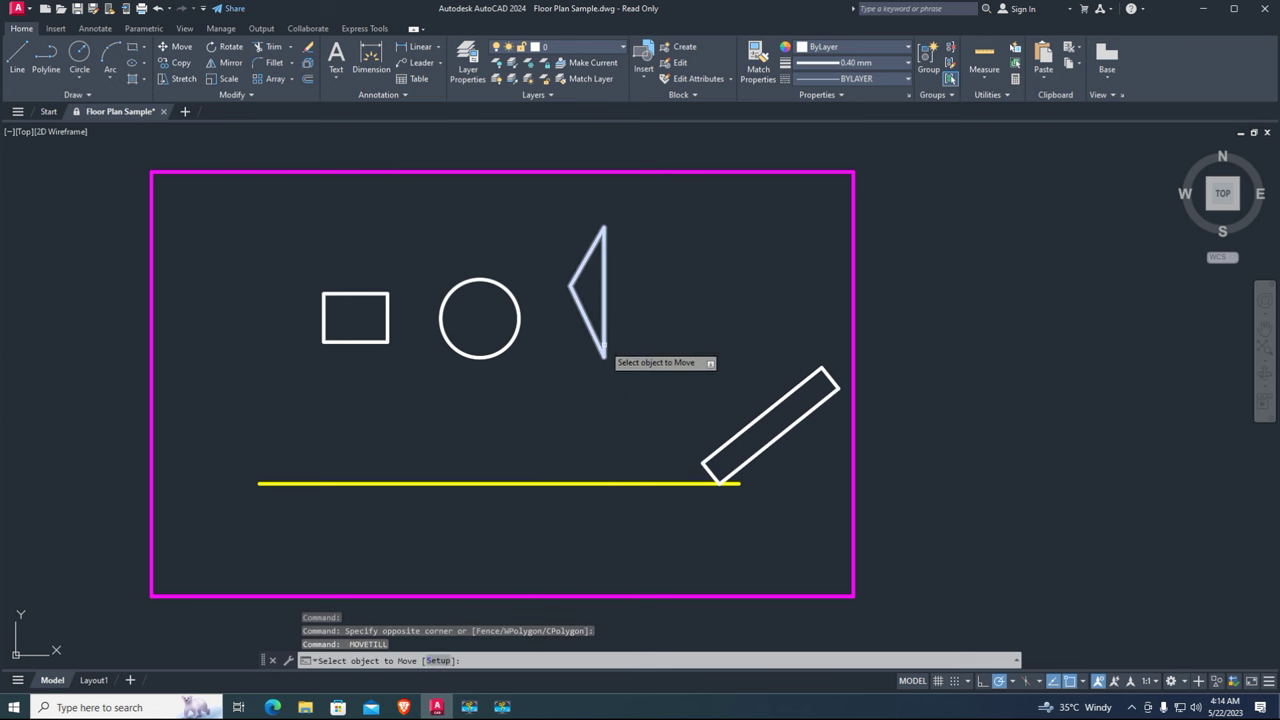
{"action": "left_click", "coordinate": [603, 355]}
{"action": "left_click", "coordinate": [588, 482]}
{"action": "key", "text": "Return"}
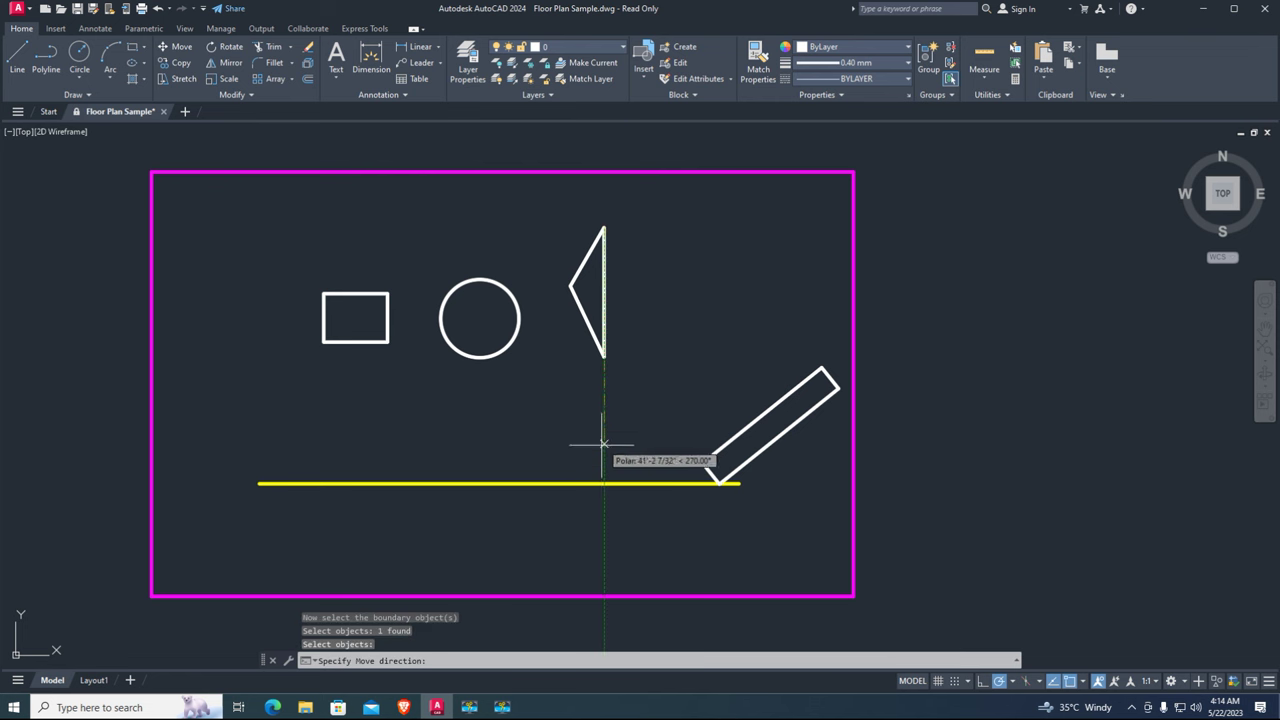
{"action": "left_click", "coordinate": [610, 477]}
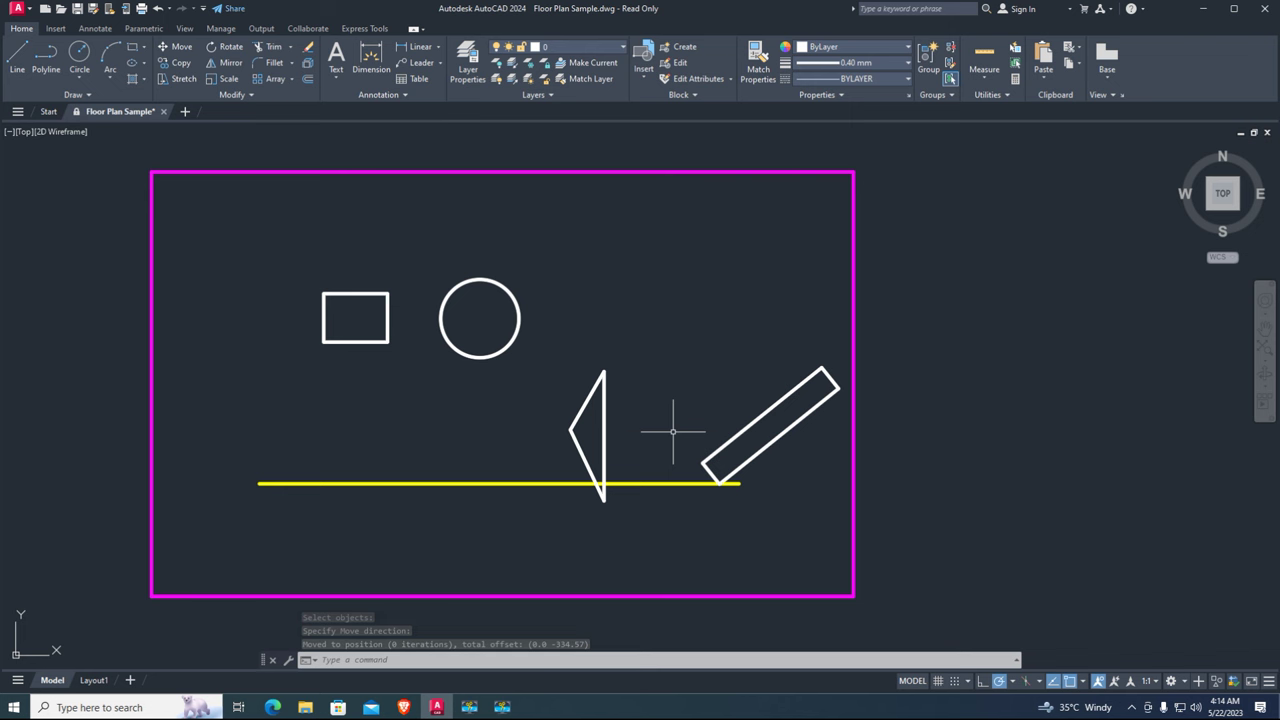
{"action": "key", "text": "ctrl+z"}
{"action": "key", "text": "ctrl+z"}
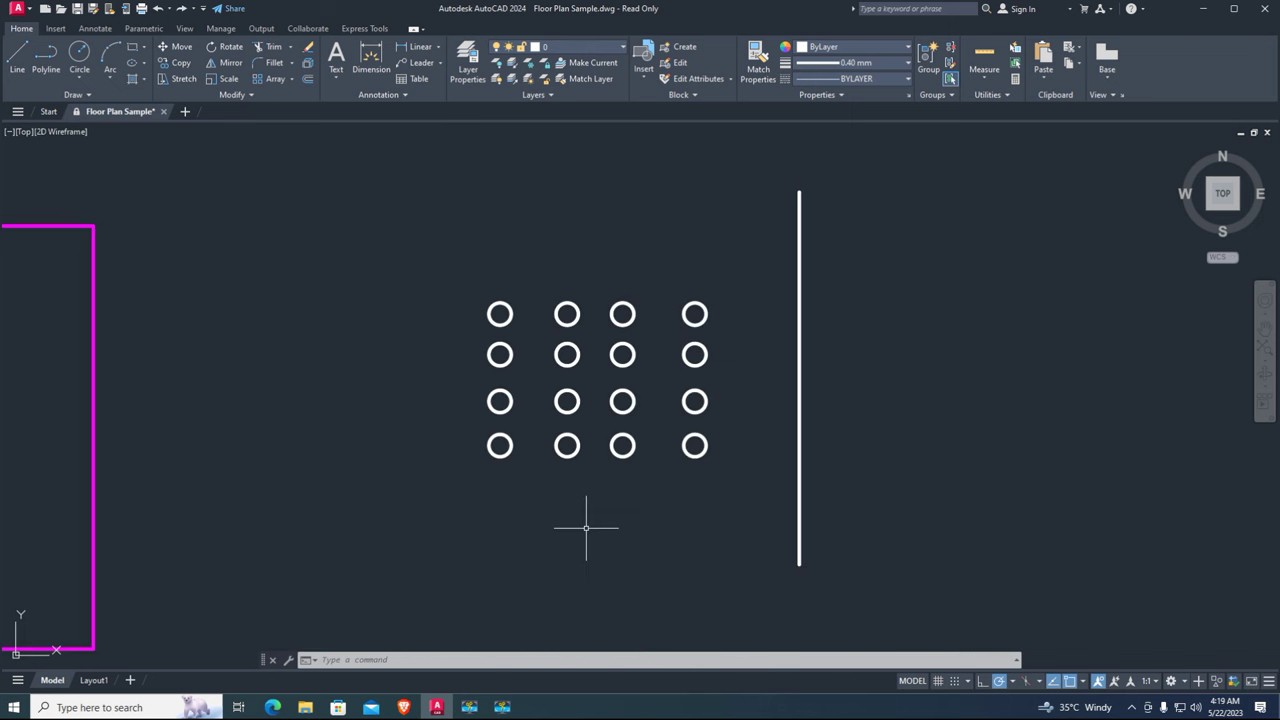
Set ScaleTill setup to Interactive animation, fuzz 0.25, iteration rate 3 and 100 max iterations.
{"action": "key", "text": "Return"}
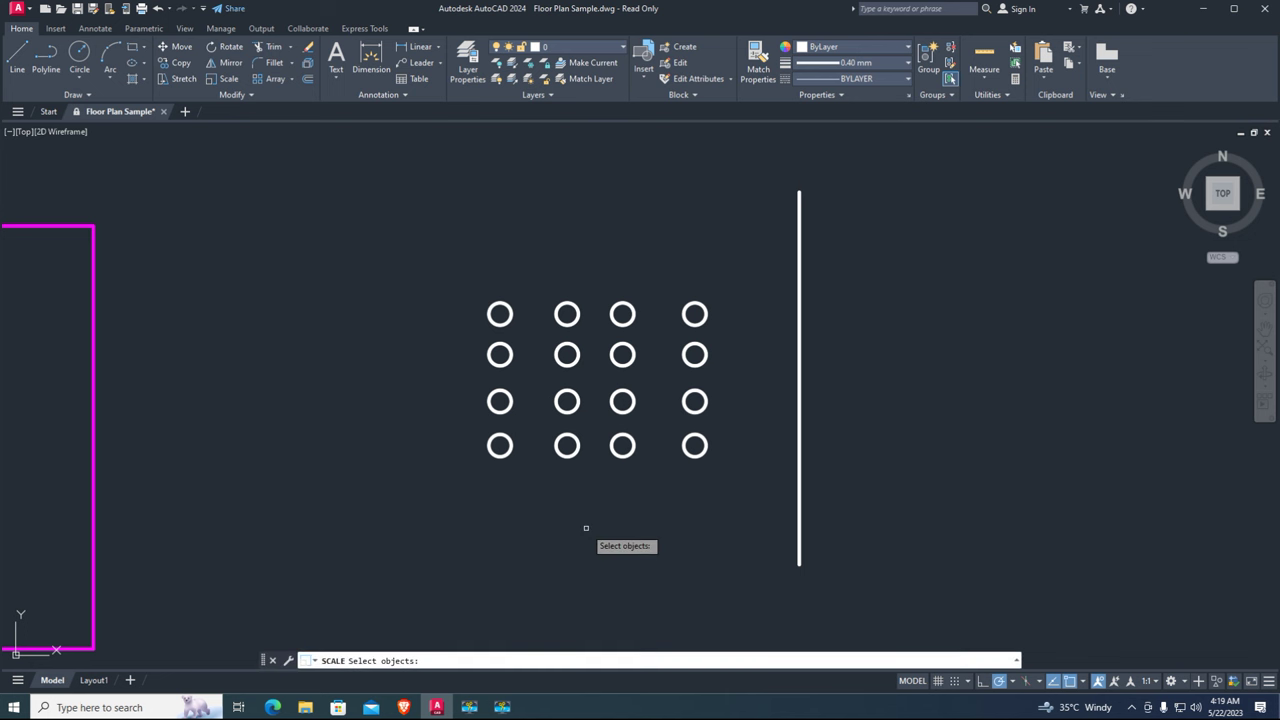
{"action": "key", "text": "Escape"}
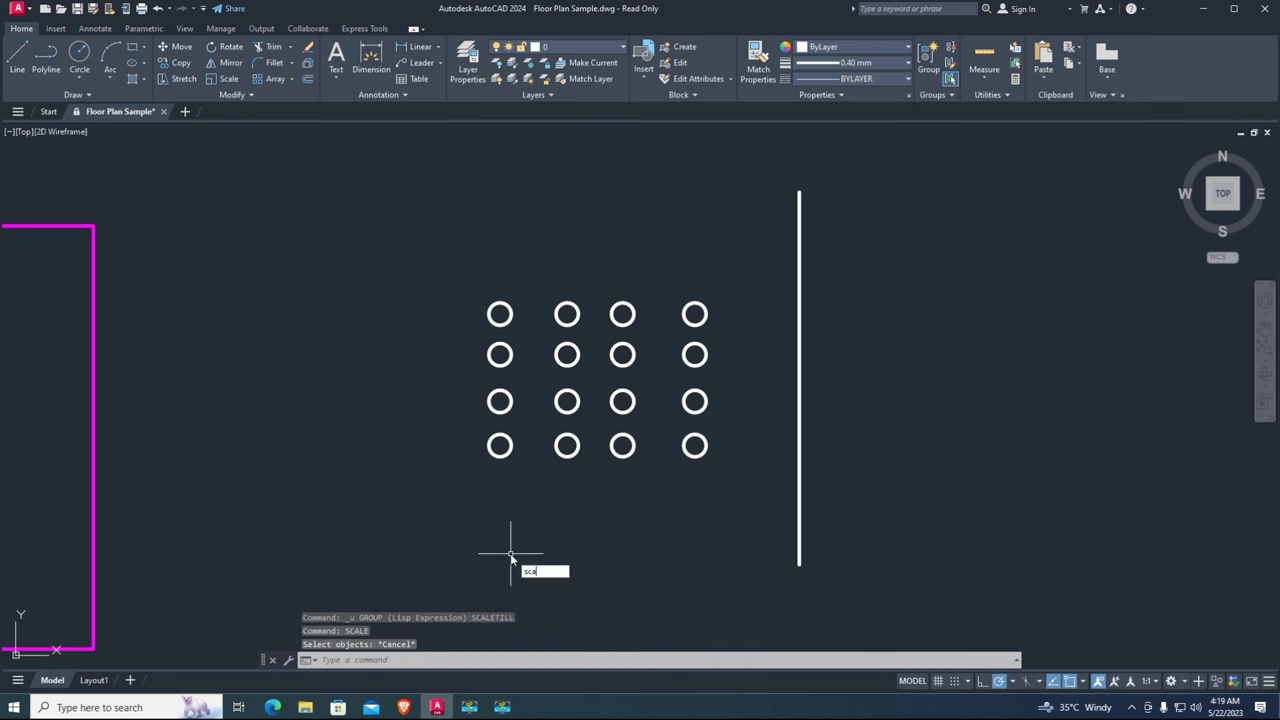
{"action": "left_click", "coordinate": [574, 584]}
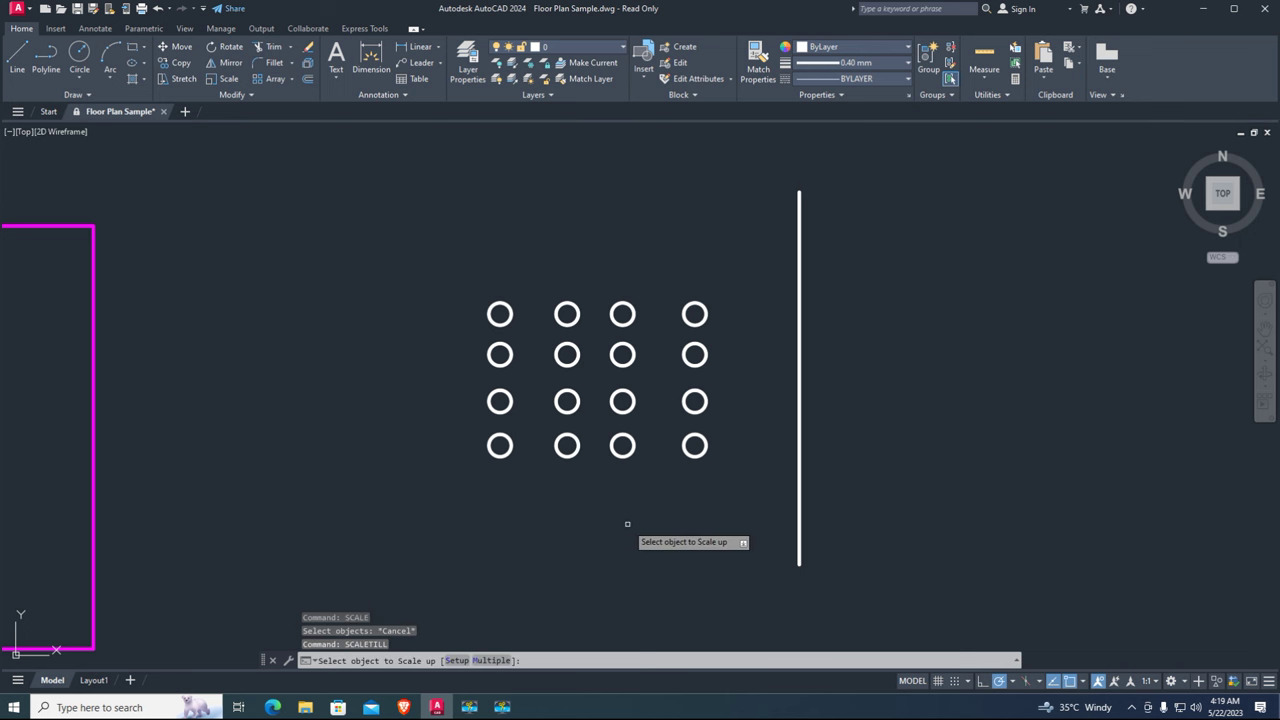
{"action": "left_click", "coordinate": [456, 660]}
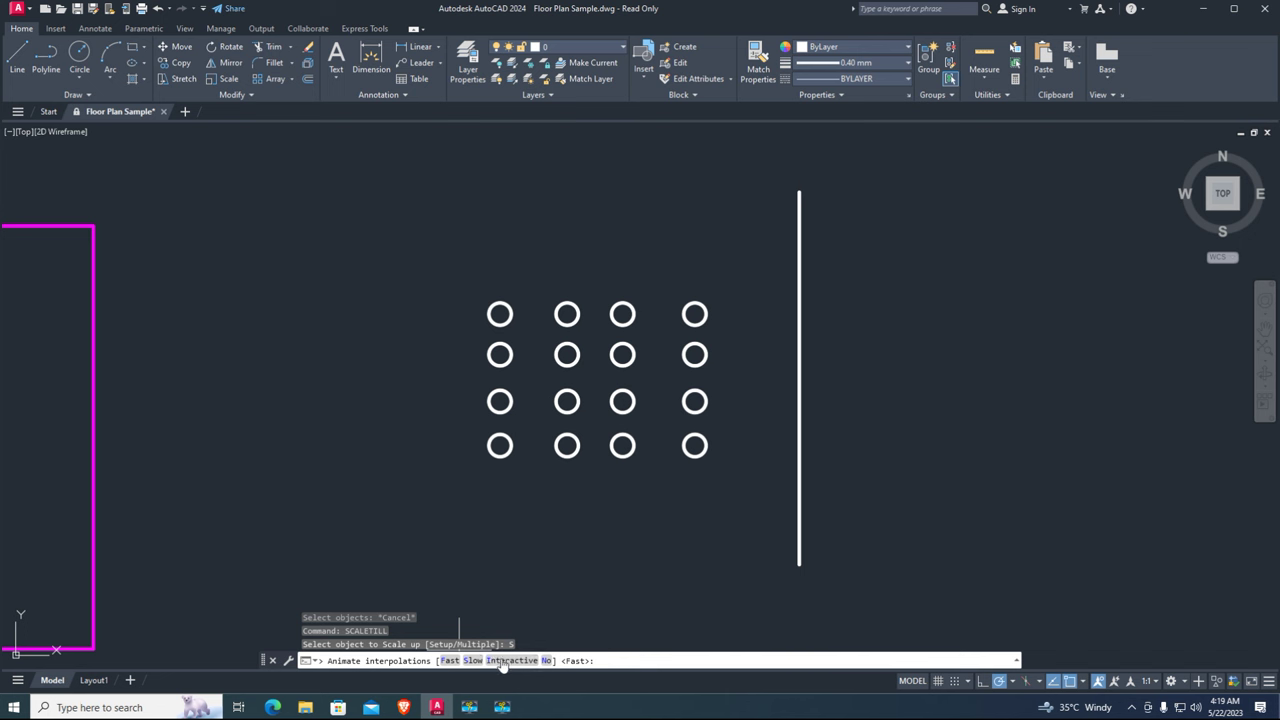
{"action": "left_click", "coordinate": [510, 661]}
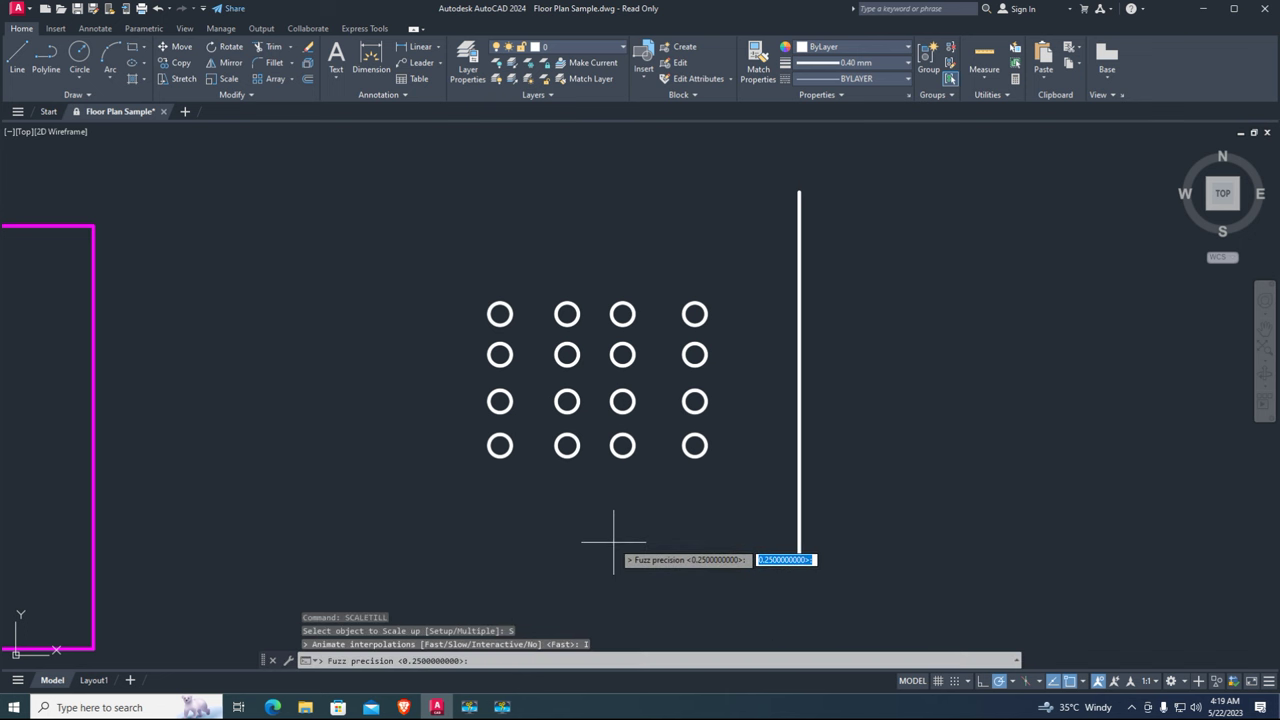
{"action": "type", "text": "0.25"}
{"action": "key", "text": "Return"}
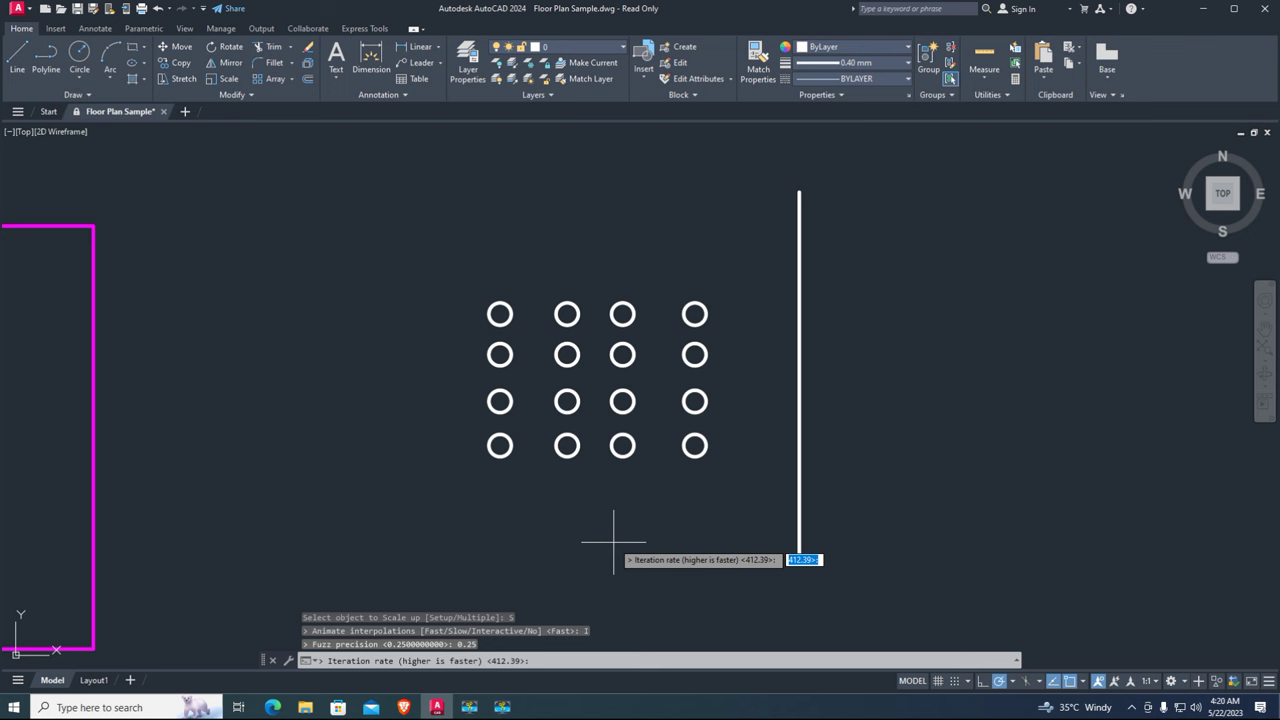
{"action": "type", "text": "3"}
{"action": "key", "text": "Return"}
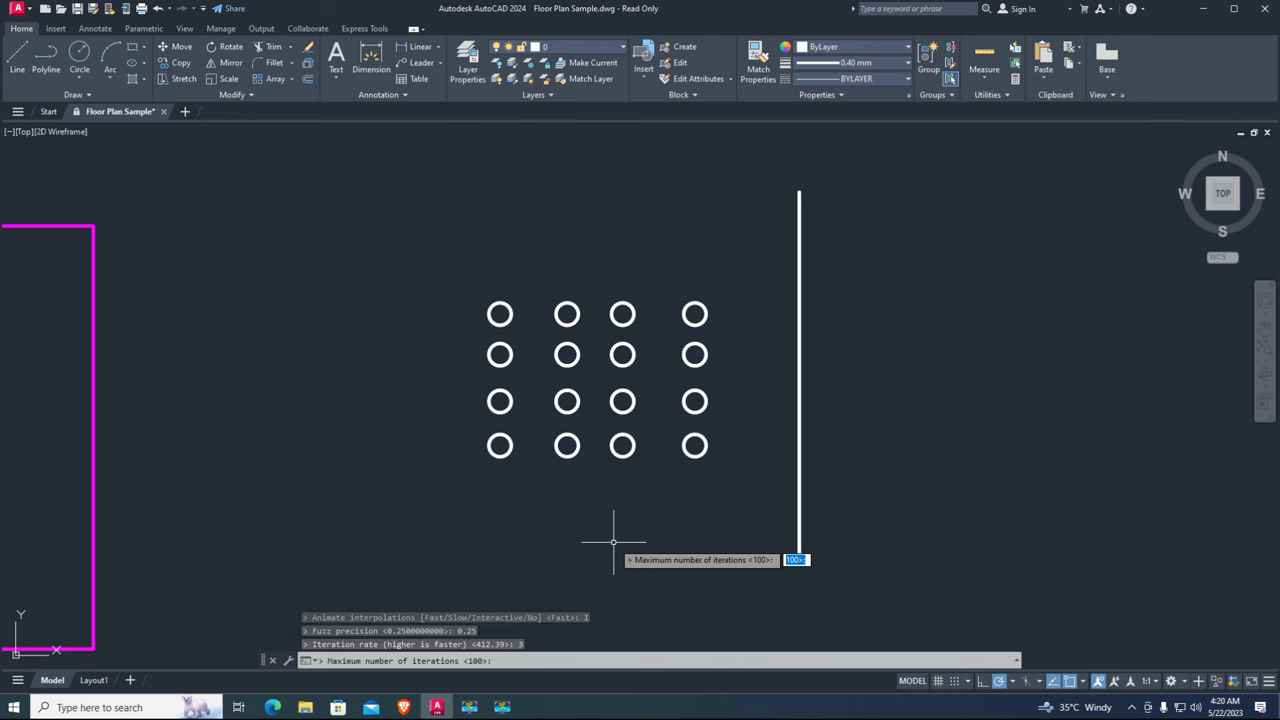
{"action": "key", "text": "Return"}
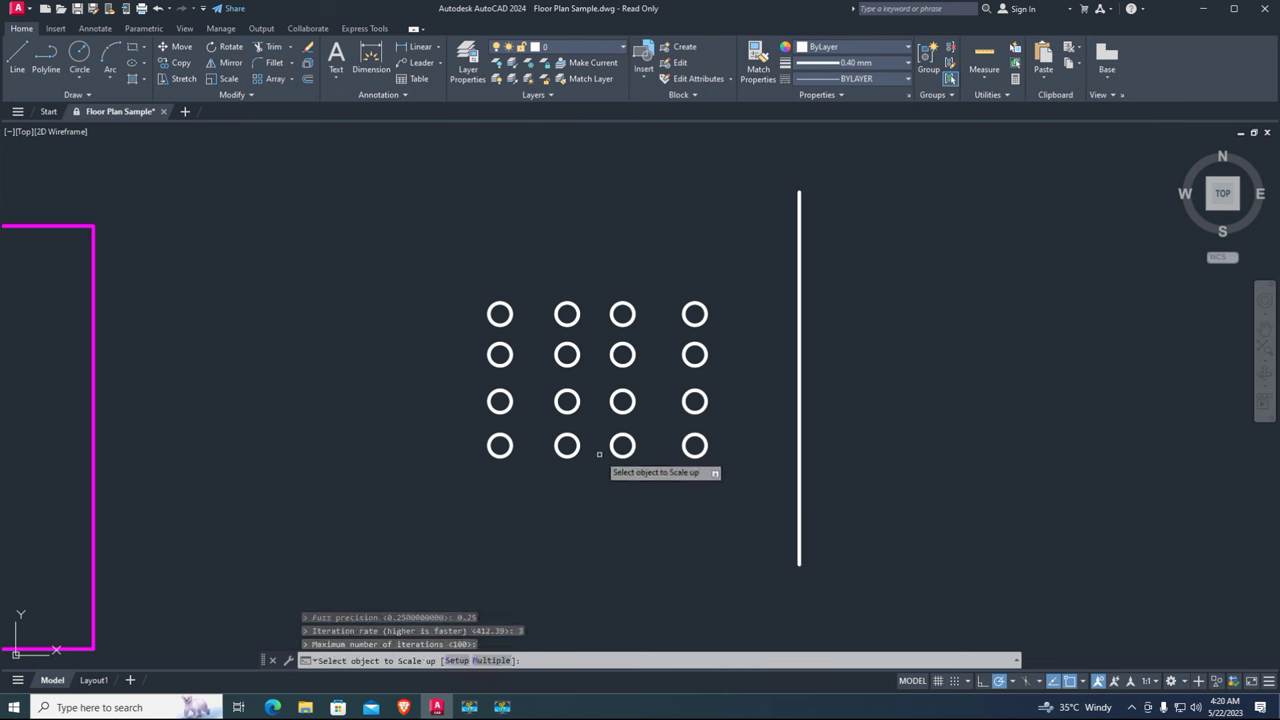
ScaleTill all 16 grid circles at once in Multiple mode toward the vertical boundary line.
{"action": "type", "text": "m"}
{"action": "key", "text": "Return"}
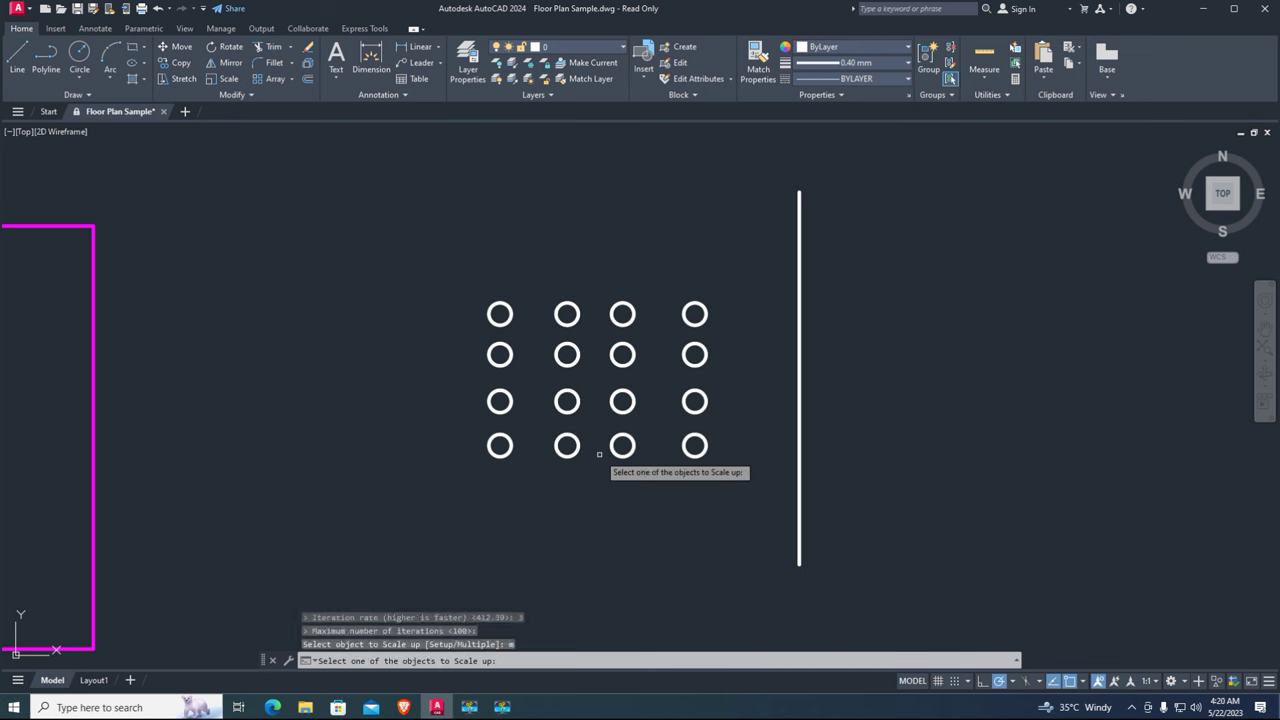
{"action": "left_click", "coordinate": [622, 401]}
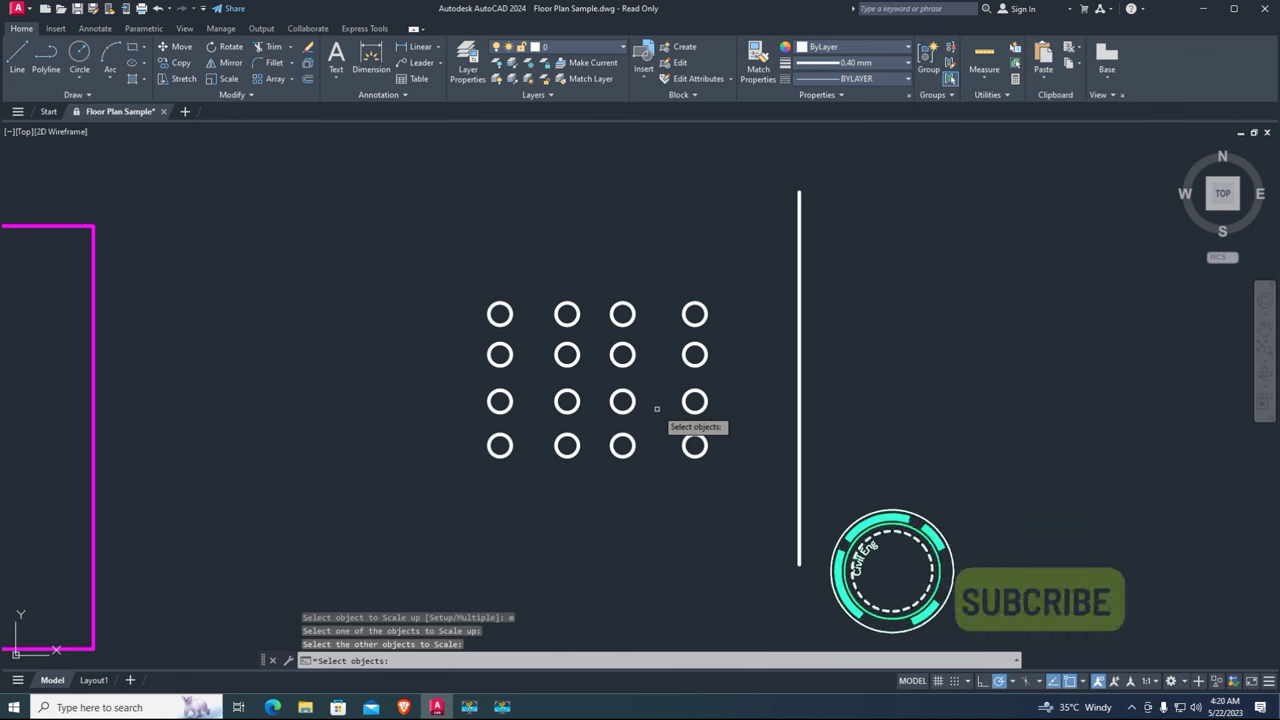
{"action": "left_click", "coordinate": [721, 274]}
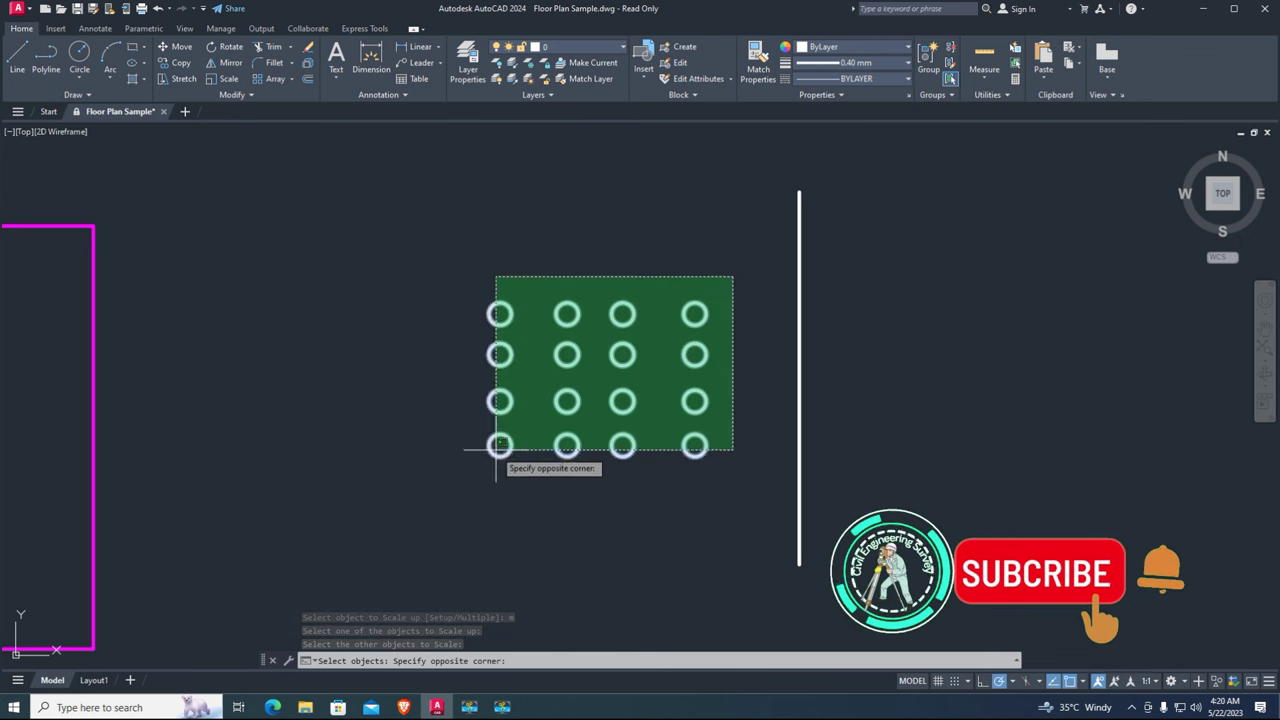
{"action": "left_click", "coordinate": [476, 474]}
{"action": "key", "text": "Return"}
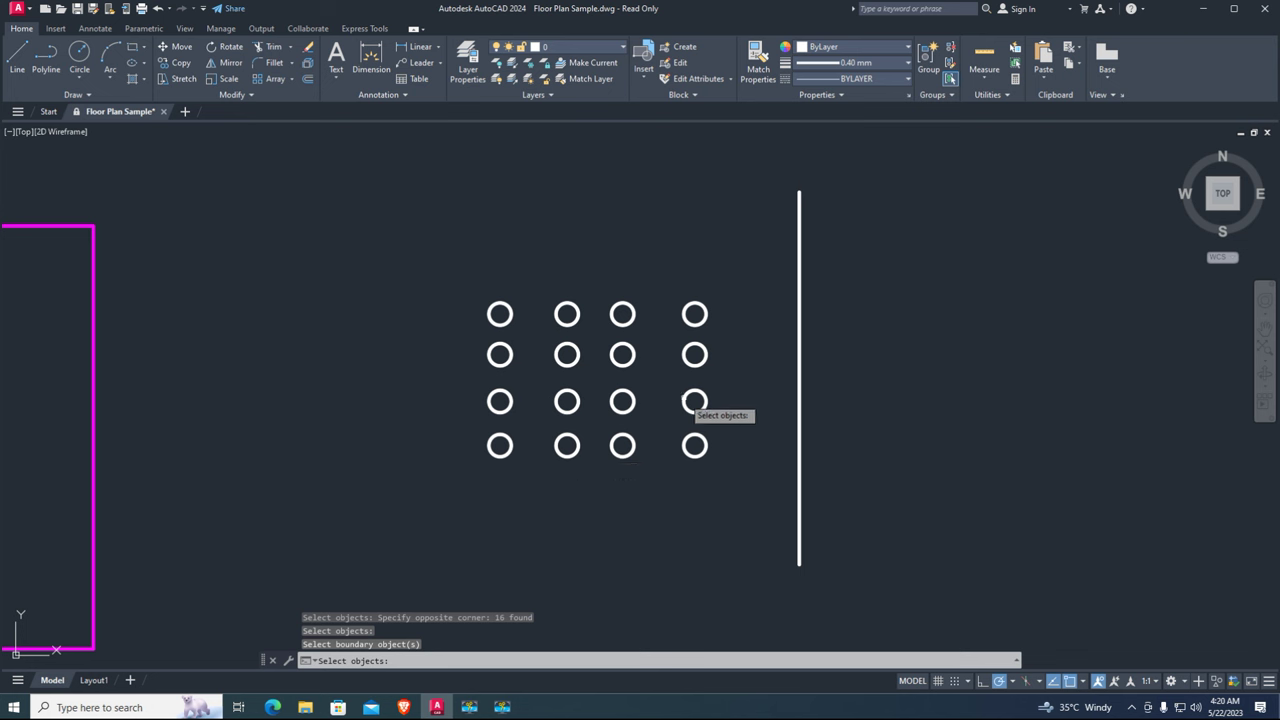
{"action": "left_click", "coordinate": [798, 340]}
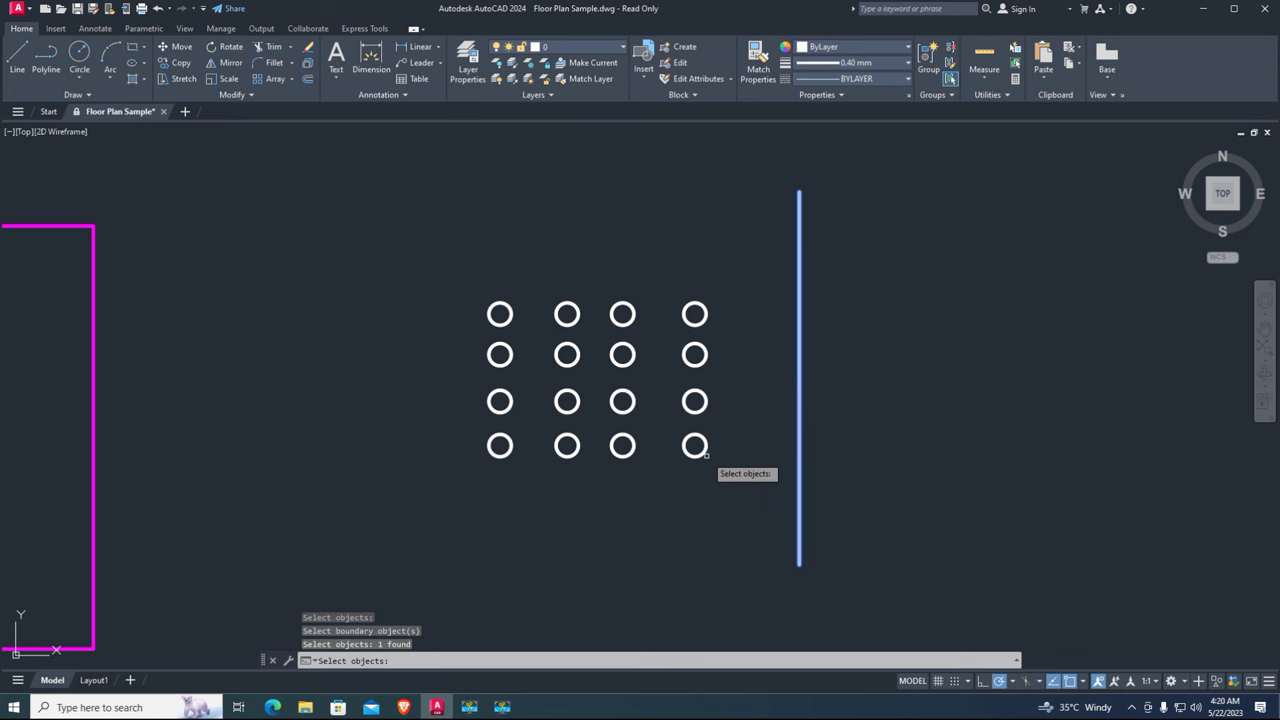
{"action": "key", "text": "Return"}
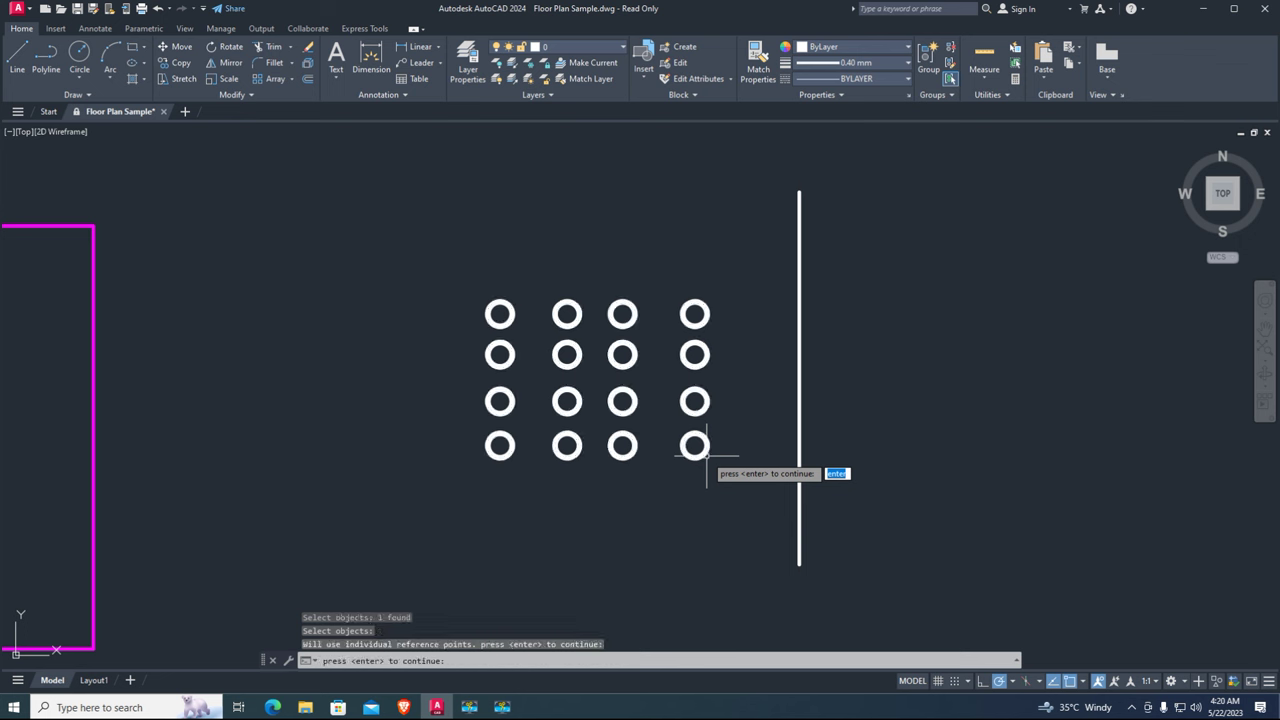
{"action": "key", "text": "Return"}
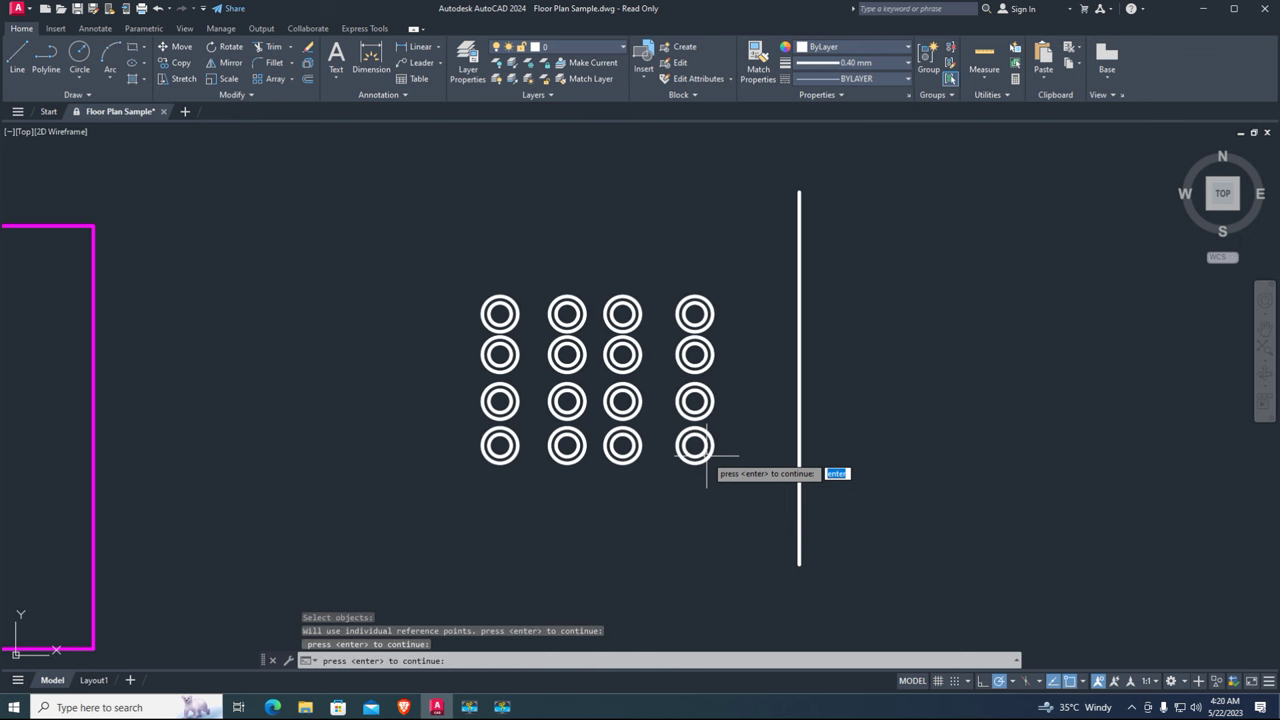
{"action": "scroll", "coordinate": [472, 423], "scroll_direction": "up", "scroll_amount": 2}
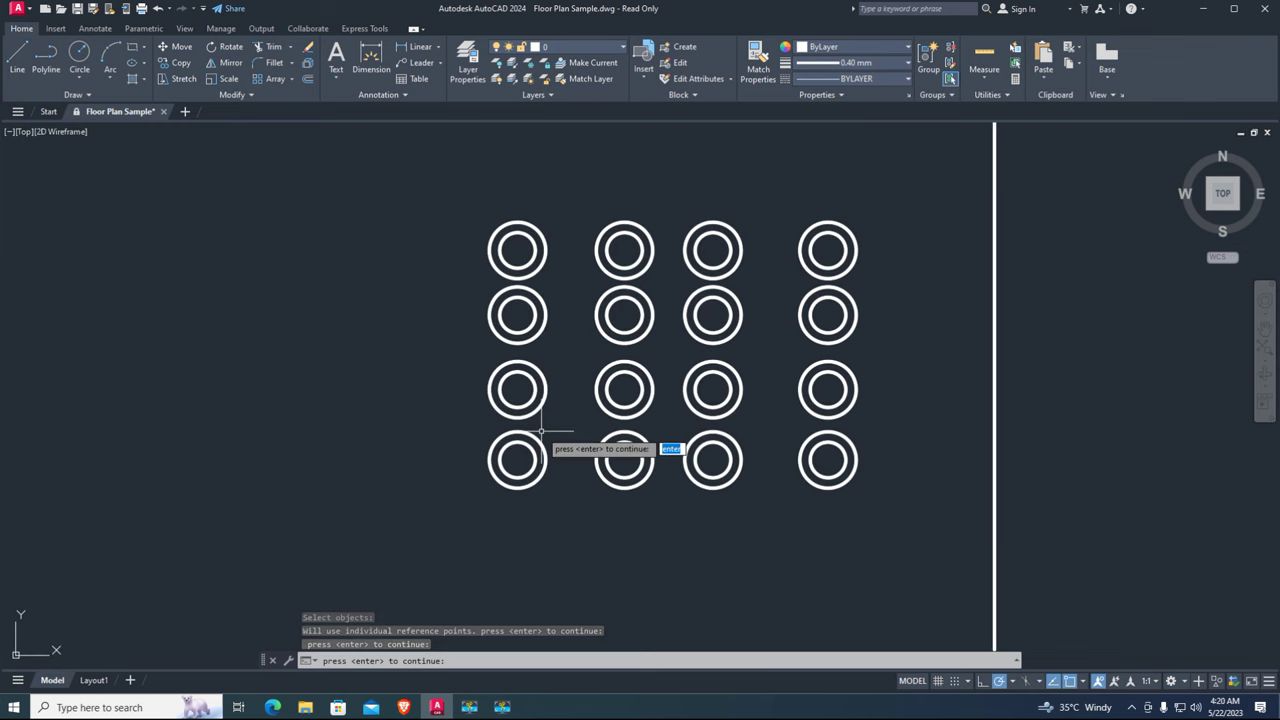